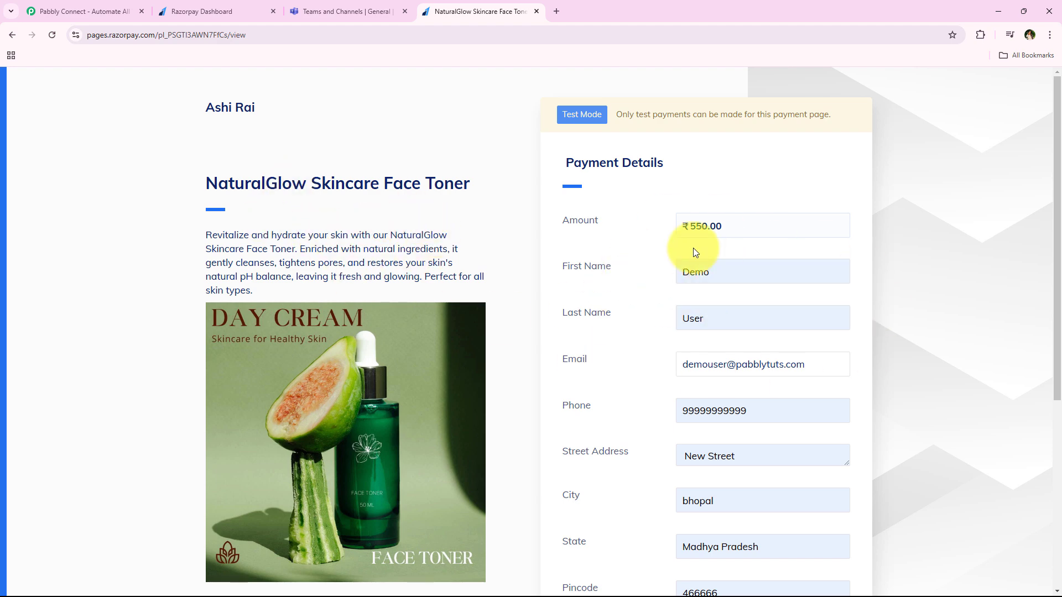
Proceed to pay for the NaturalGlow Skincare Face Toner by card, fill in the card number, expiry, CVV and cardholder name, and submit the payment
scroll(999, 237, "down", 5)
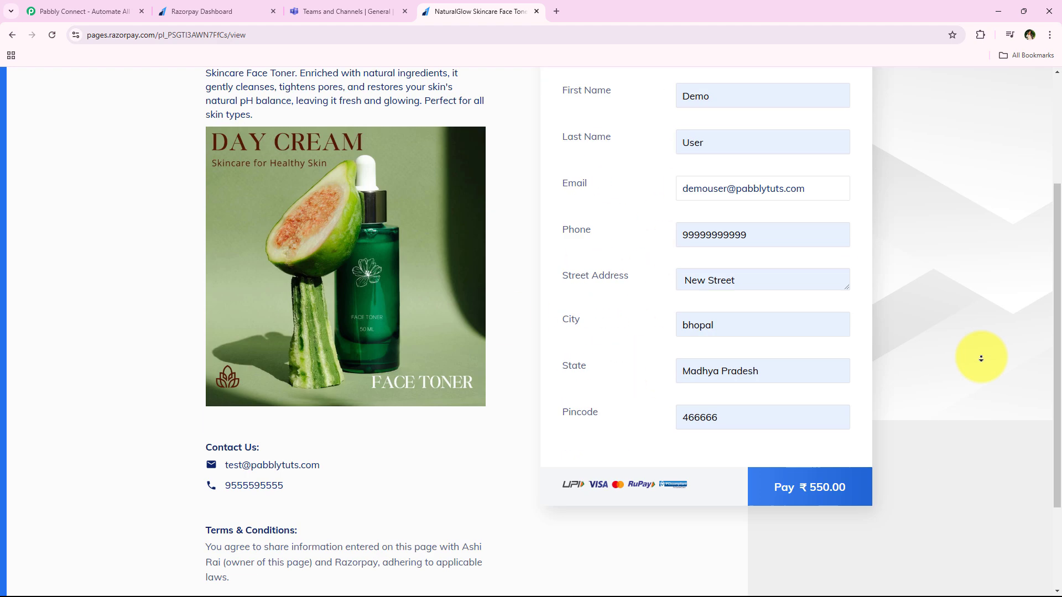
left_click(817, 357)
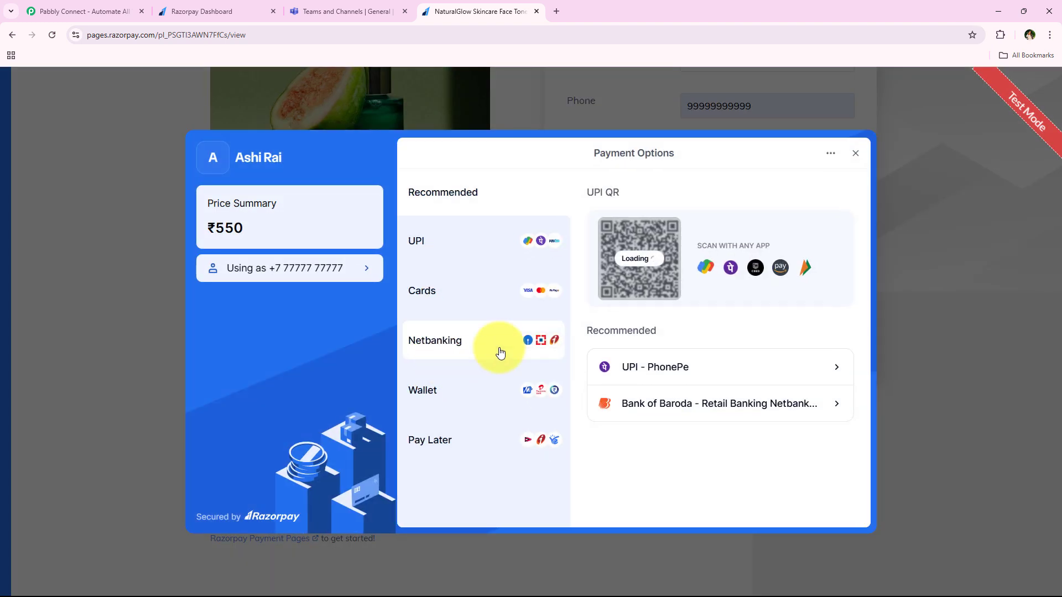
left_click(489, 283)
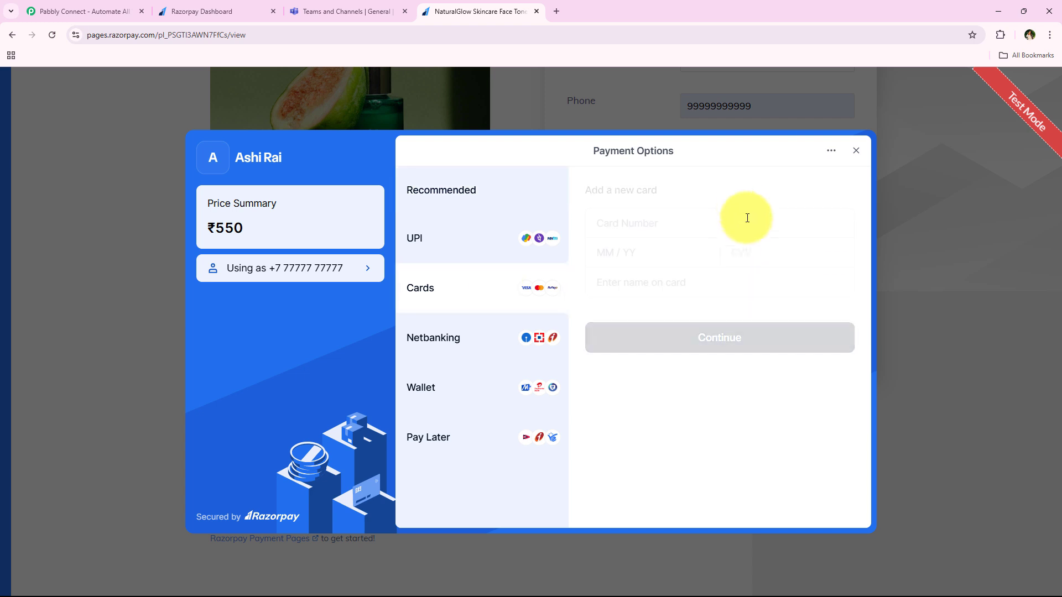
left_click(746, 220)
left_click(751, 285)
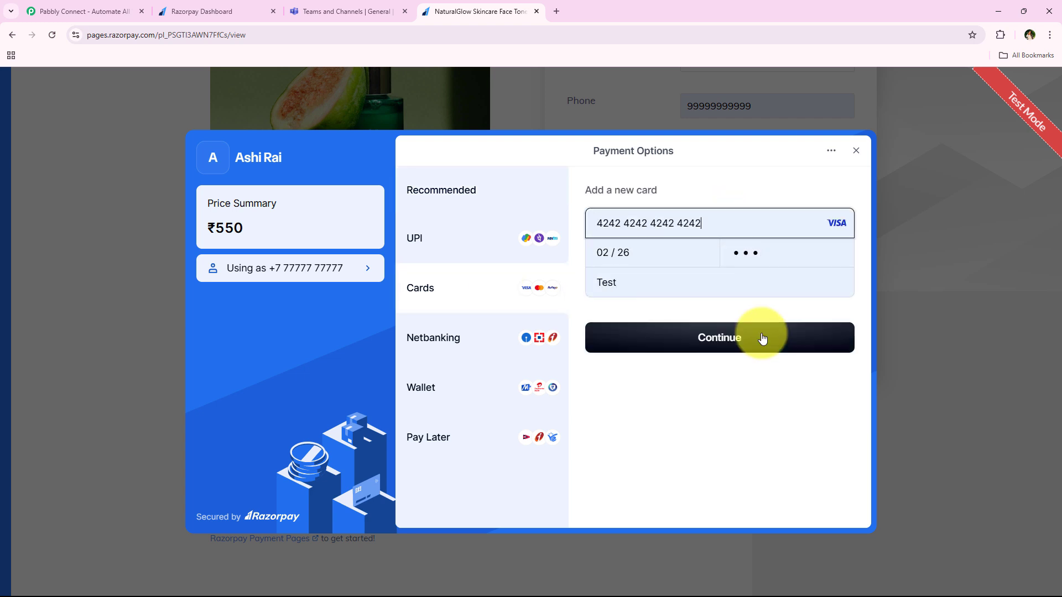
left_click(749, 334)
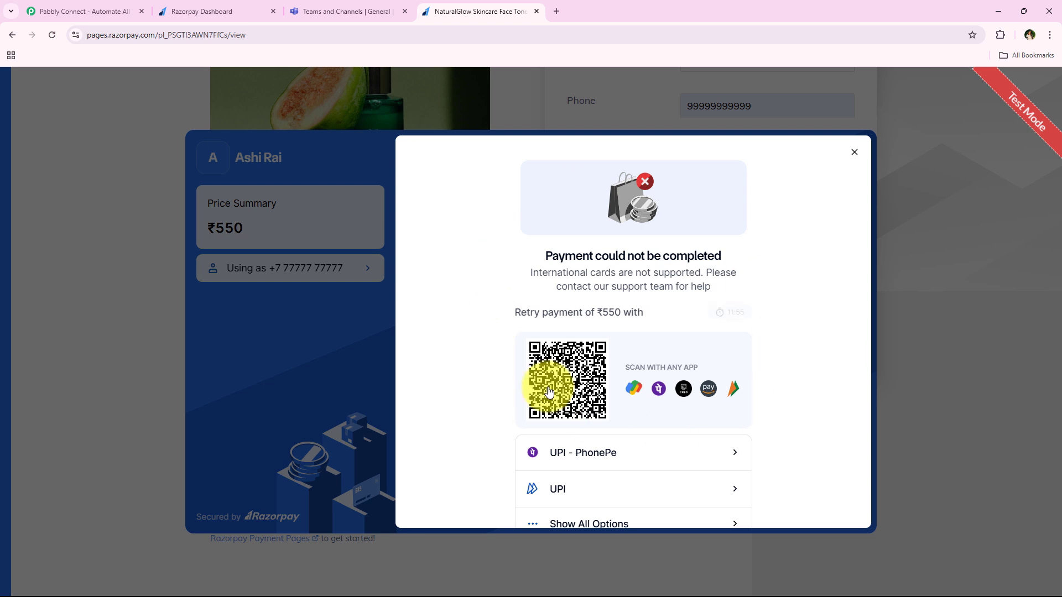
Read the payment outcome and the stated reason in the checkout dialog
left_click_drag(545, 258, 737, 261)
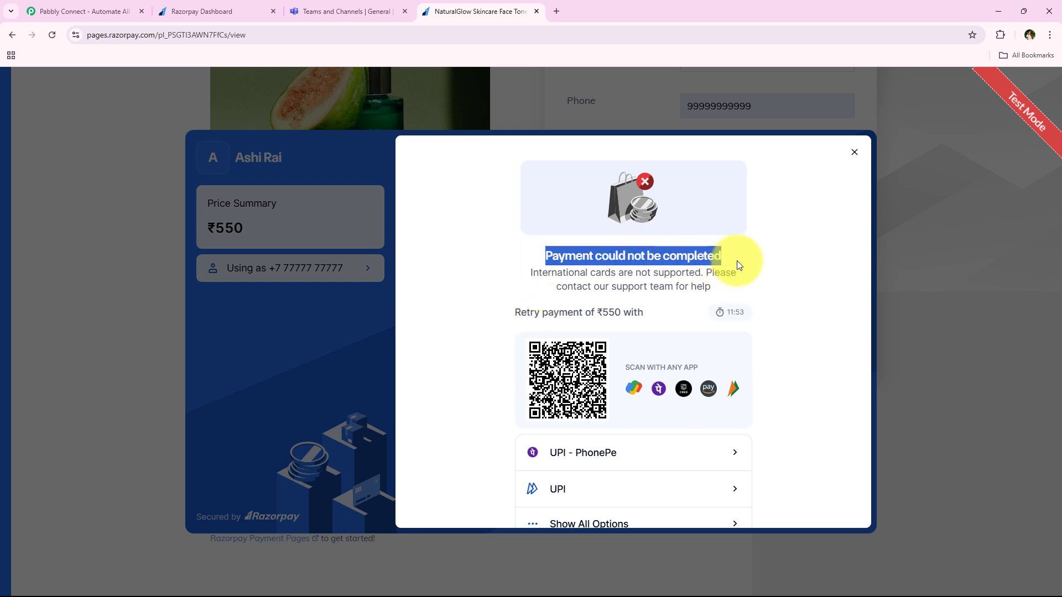
left_click_drag(530, 271, 698, 274)
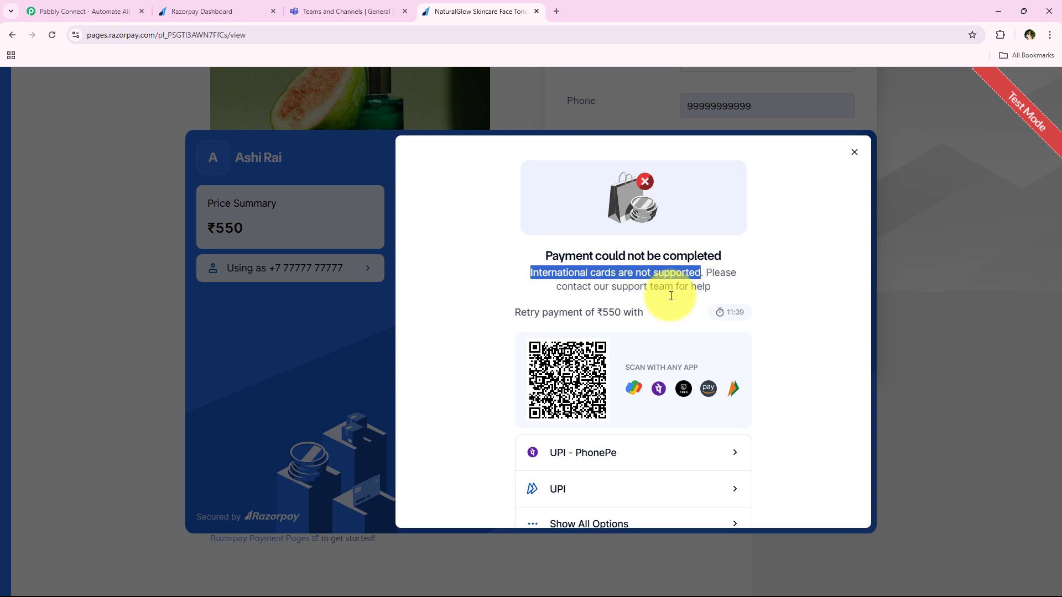
left_click(525, 259)
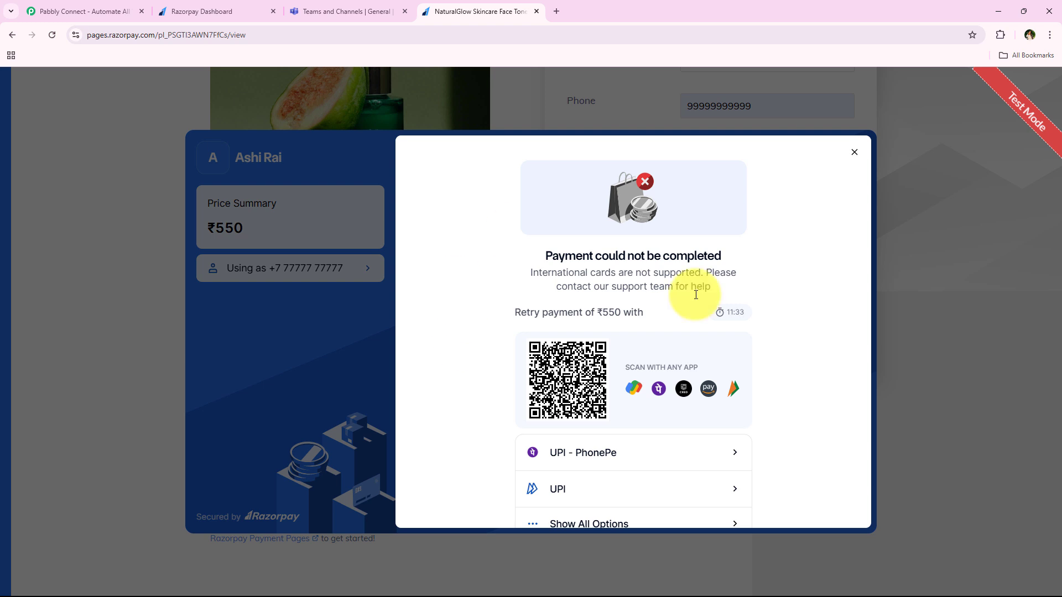
Switch to Microsoft Teams and examine the failed Razorpay payment notification in the Sales Team's General channel, including its reason and follow-up instruction
left_click(380, 7)
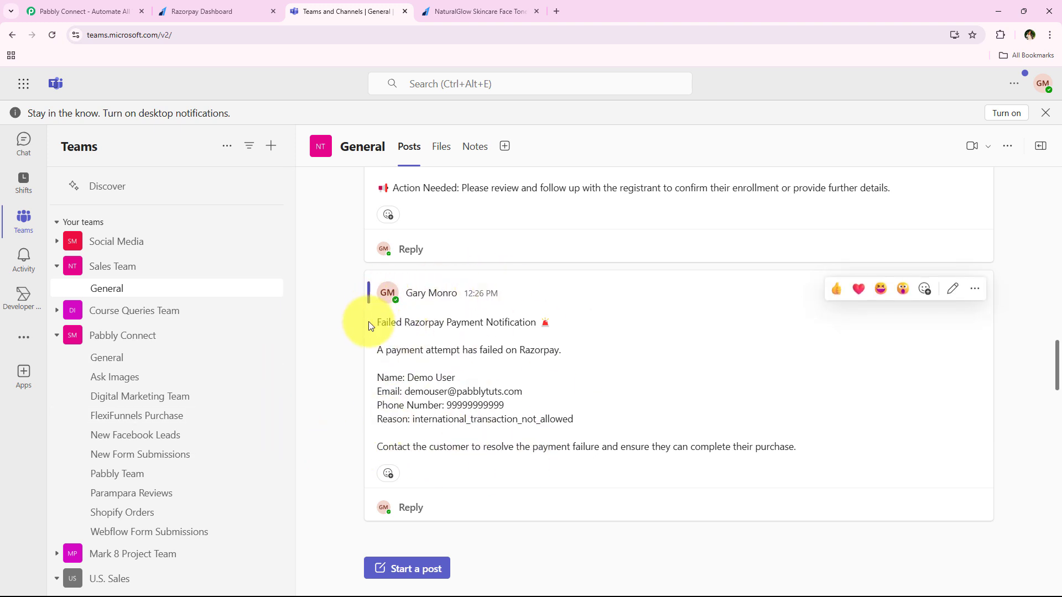
left_click_drag(376, 349, 575, 350)
left_click(572, 363)
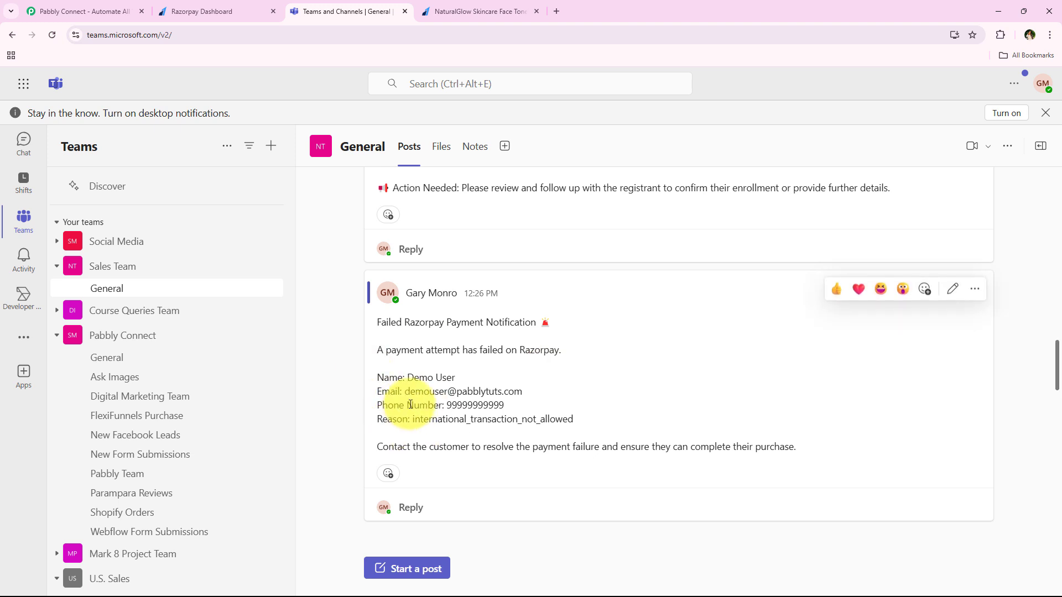
left_click_drag(414, 421, 590, 424)
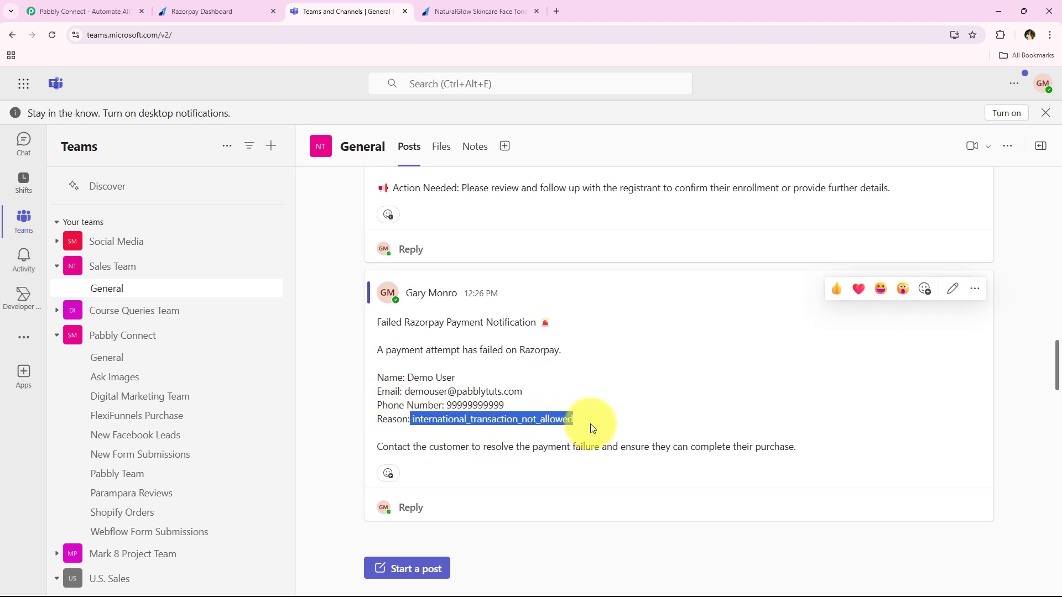
left_click(596, 423)
left_click_drag(369, 451, 823, 449)
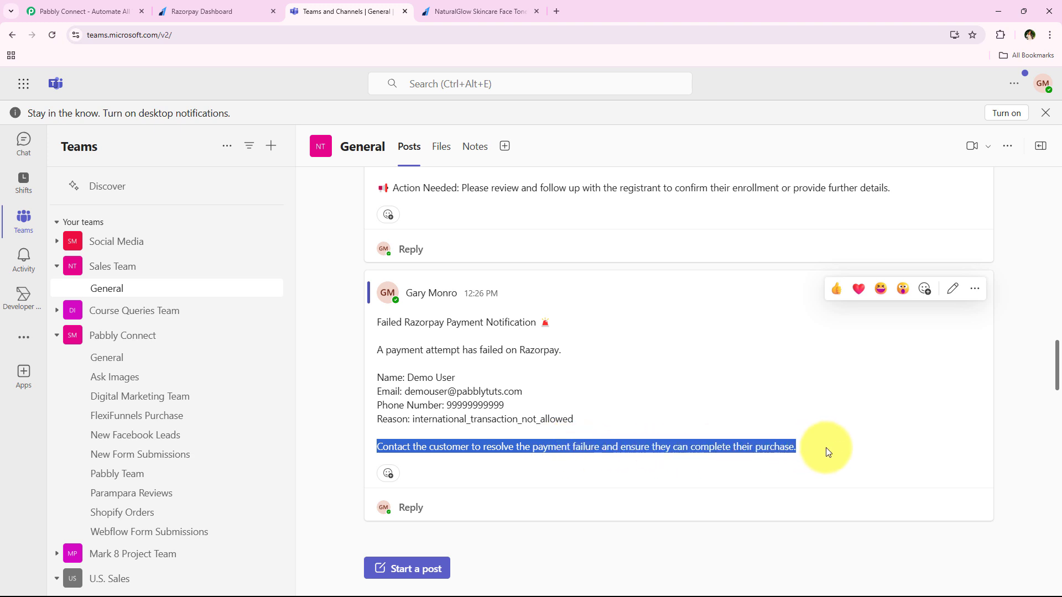
left_click(825, 450)
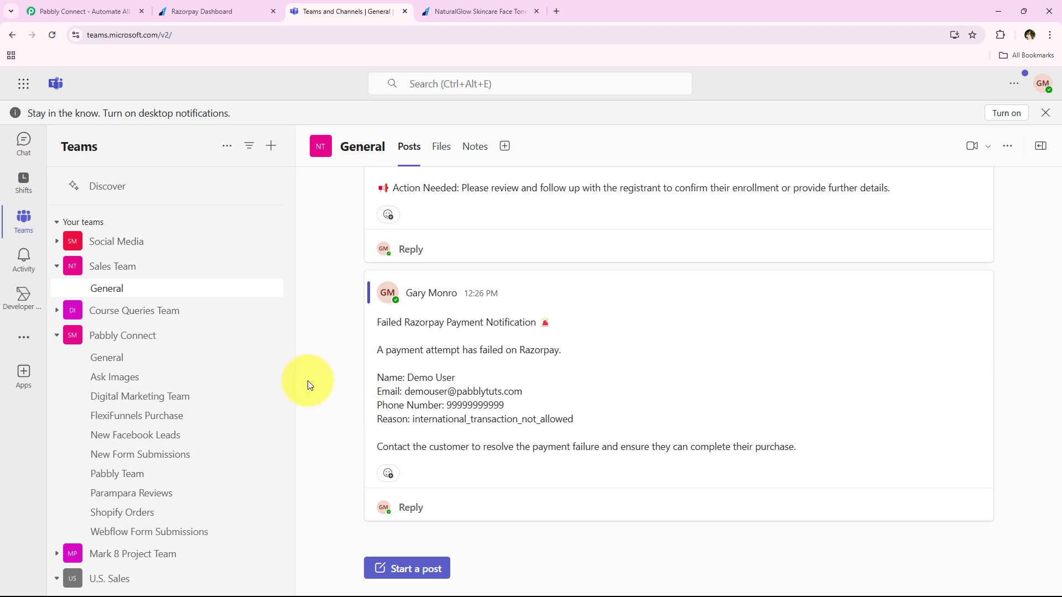
left_click(88, 12)
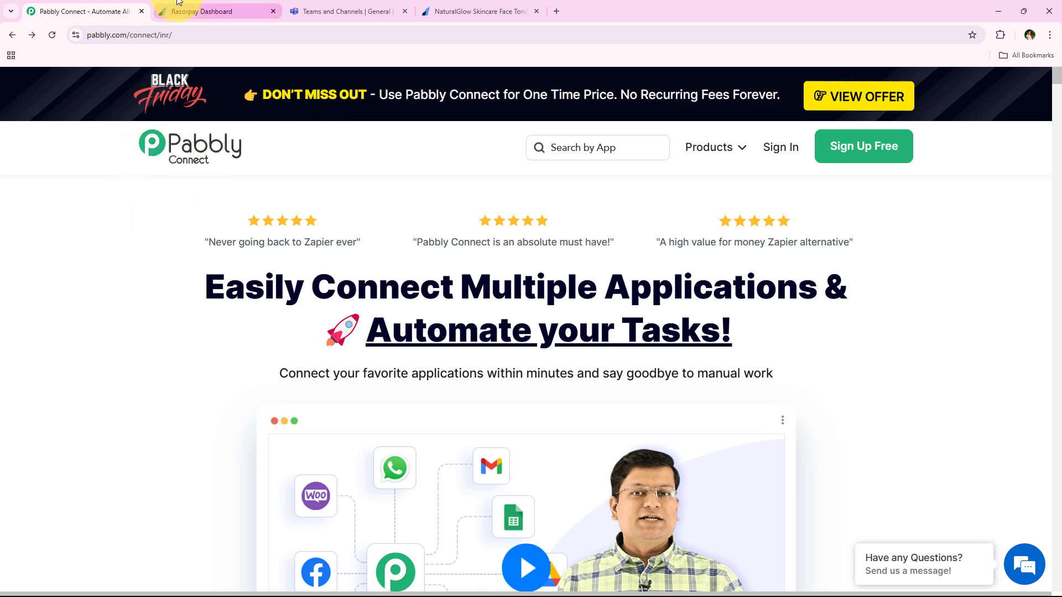
left_click(199, 11)
left_click(349, 5)
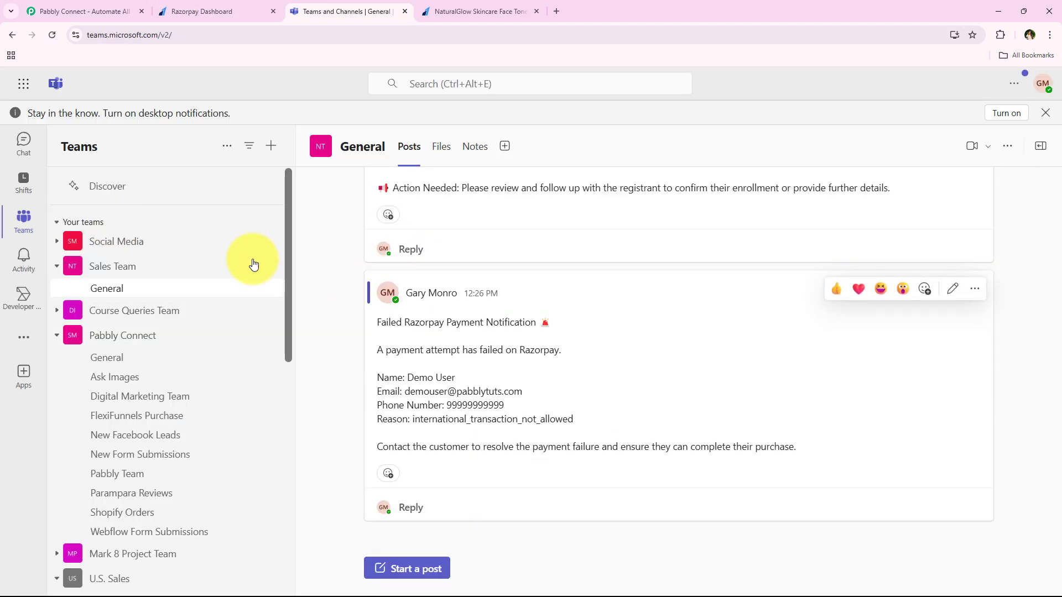
Switch to the Pabbly Connect website and sign in to the Pabbly account
left_click(131, 10)
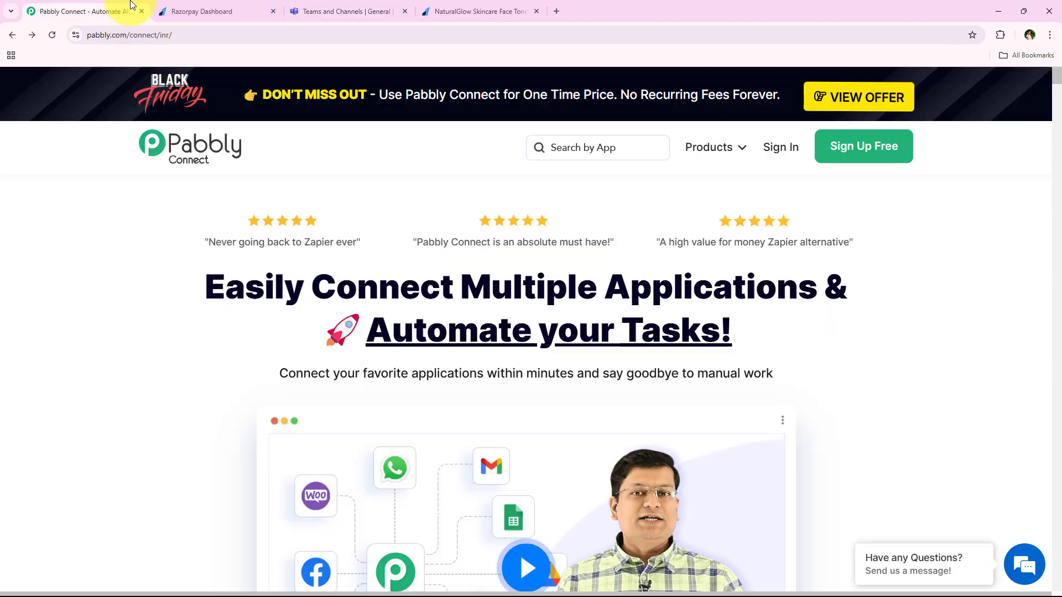
left_click(369, 35)
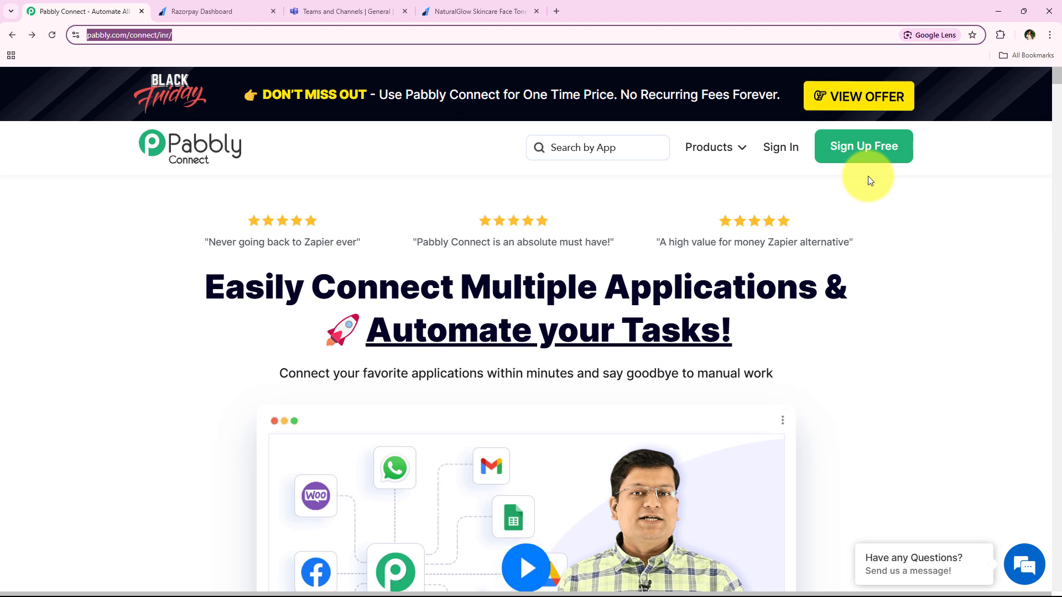
left_click_drag(785, 356, 105, 266)
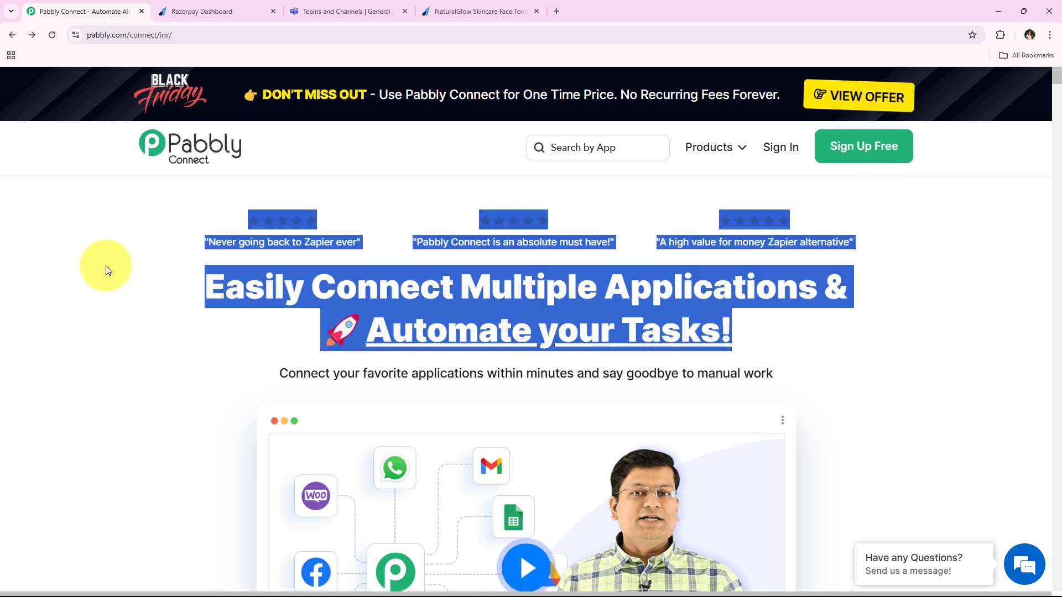
left_click(131, 286)
left_click(781, 148)
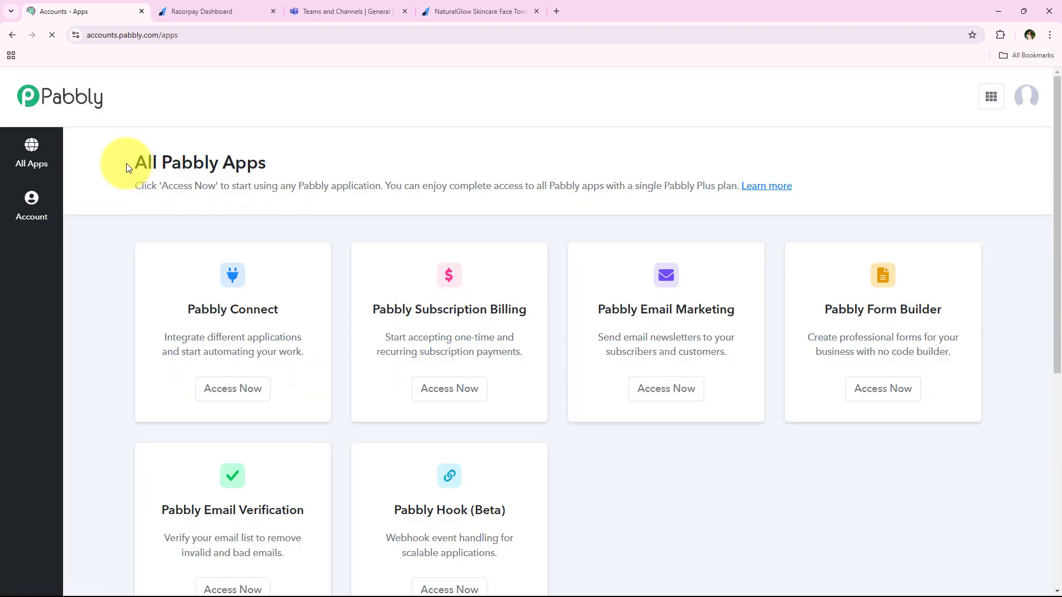
Access Pabbly Connect from the All Pabbly Apps page
left_click_drag(127, 168, 280, 152)
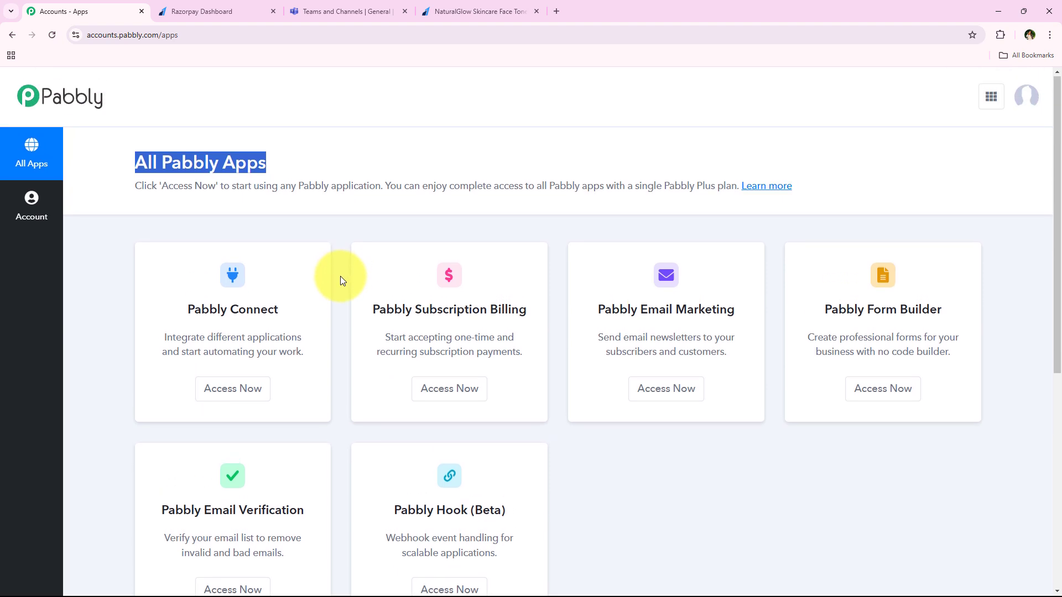
left_click_drag(187, 310, 279, 309)
left_click_drag(206, 338, 341, 343)
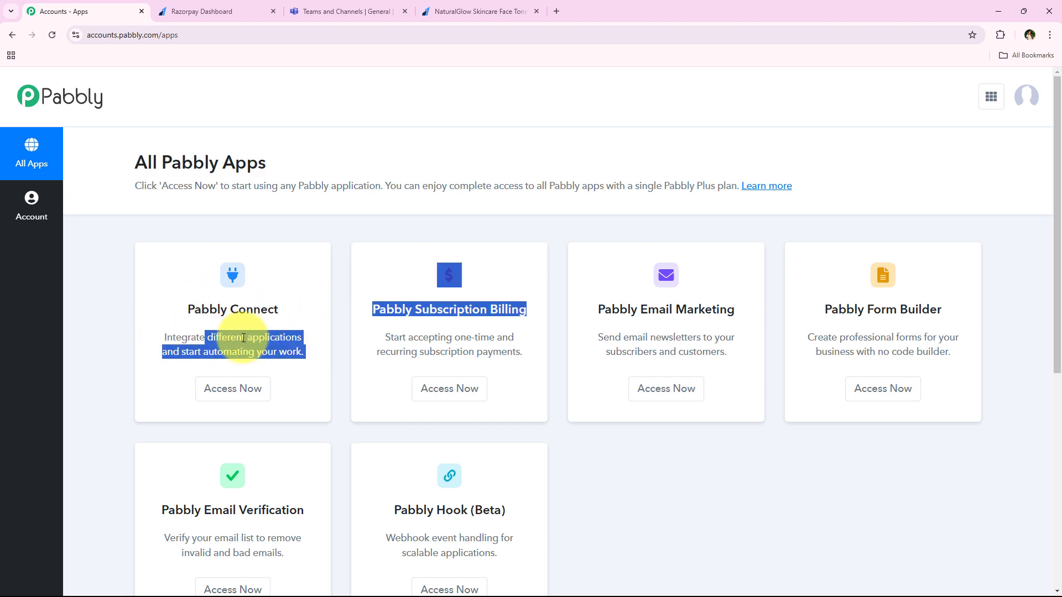
left_click(258, 366)
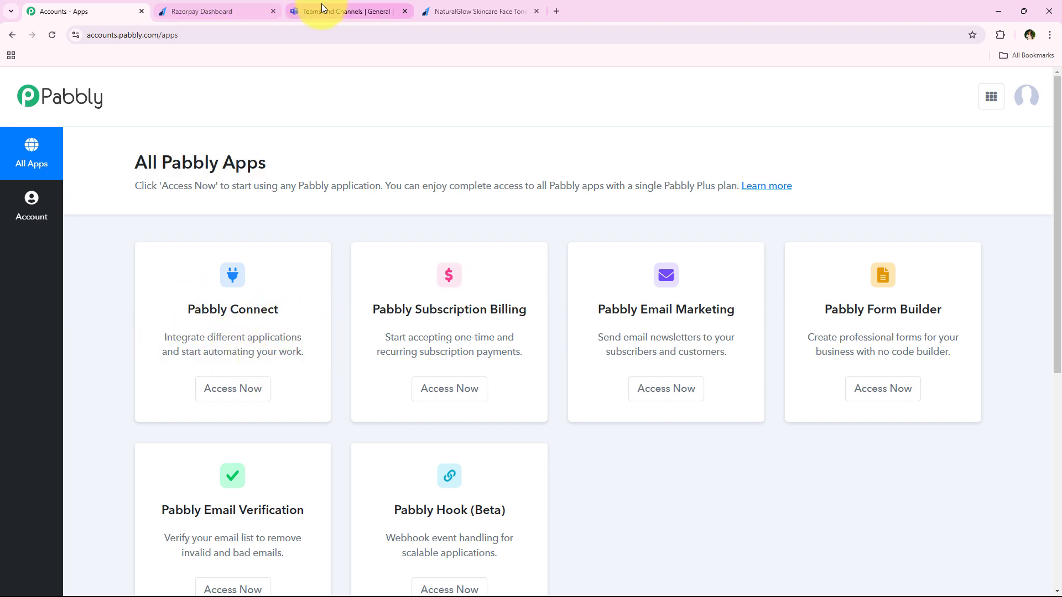
left_click(230, 392)
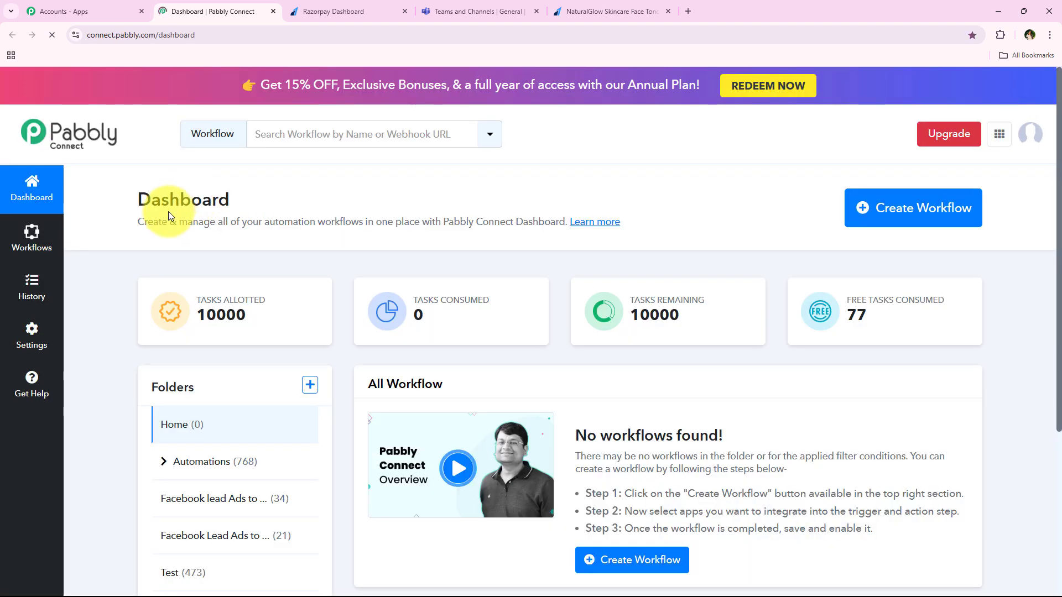
Start a new workflow from the dashboard and choose Automations as its folder
left_click_drag(138, 200, 254, 197)
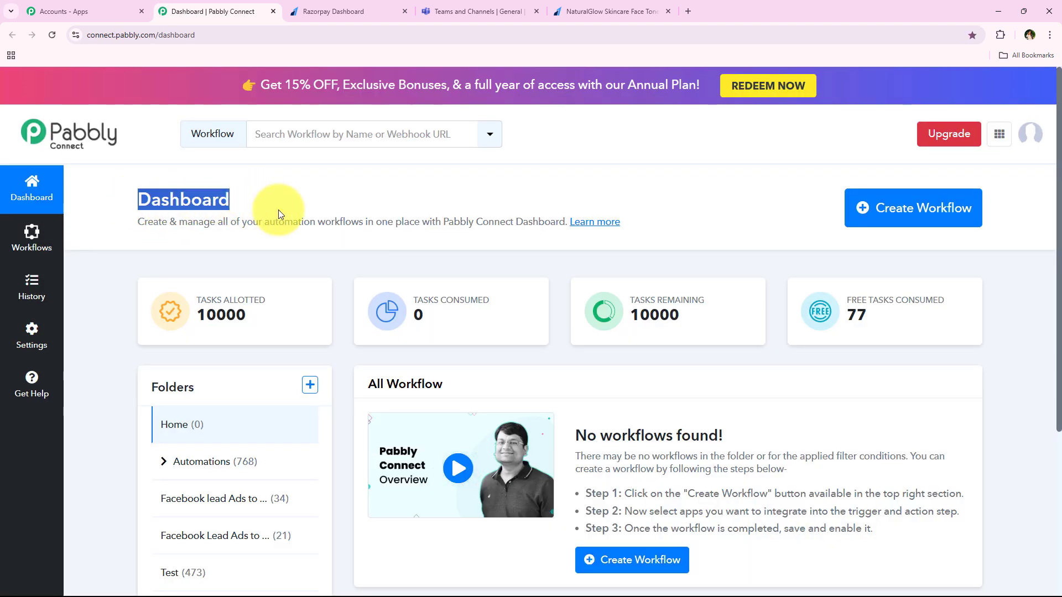
left_click(278, 211)
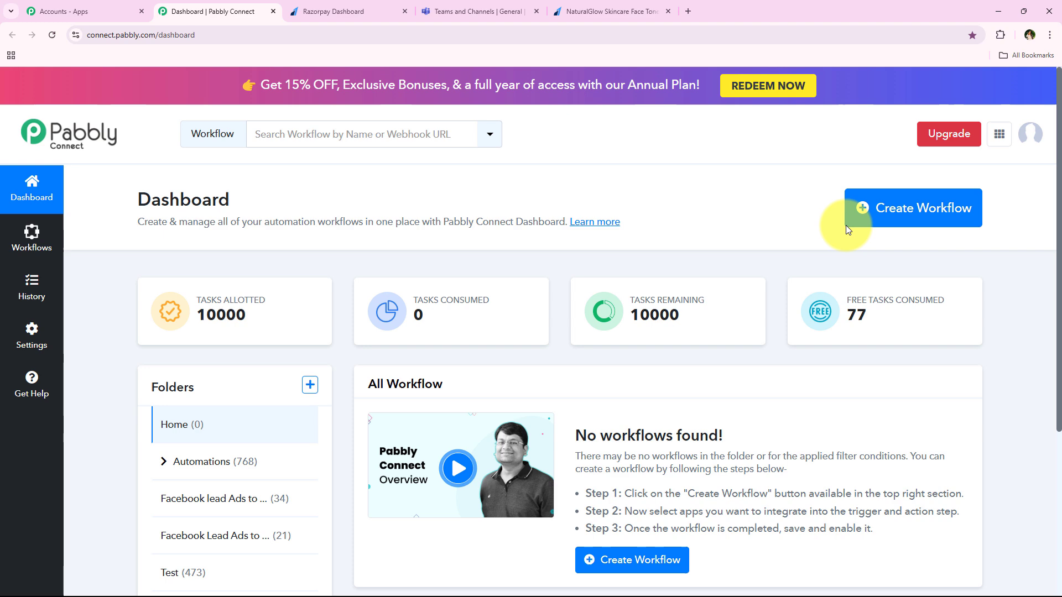
left_click(941, 208)
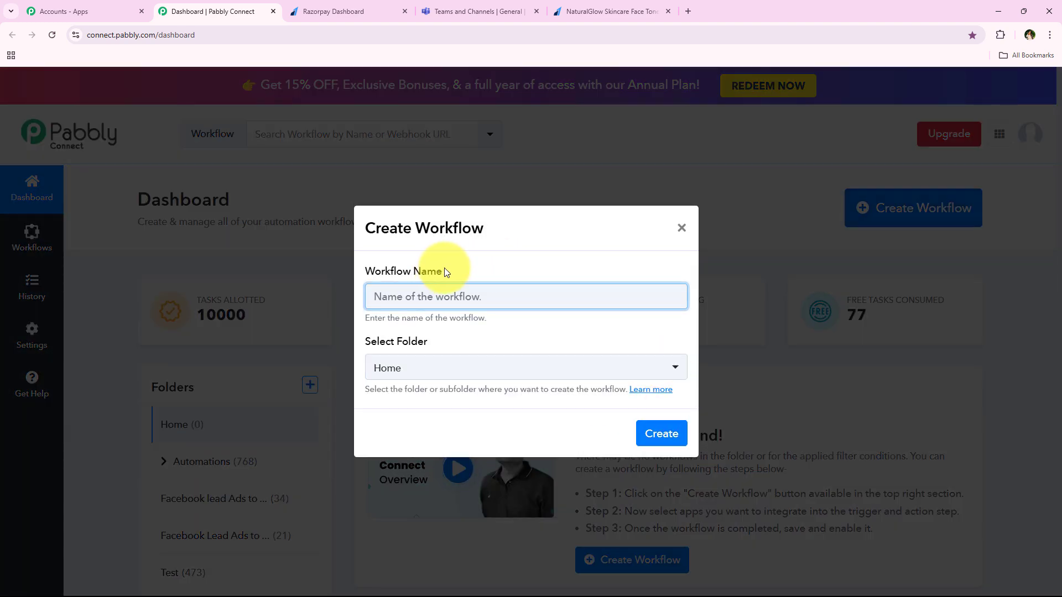
left_click_drag(442, 272, 366, 271)
left_click_drag(426, 340, 371, 343)
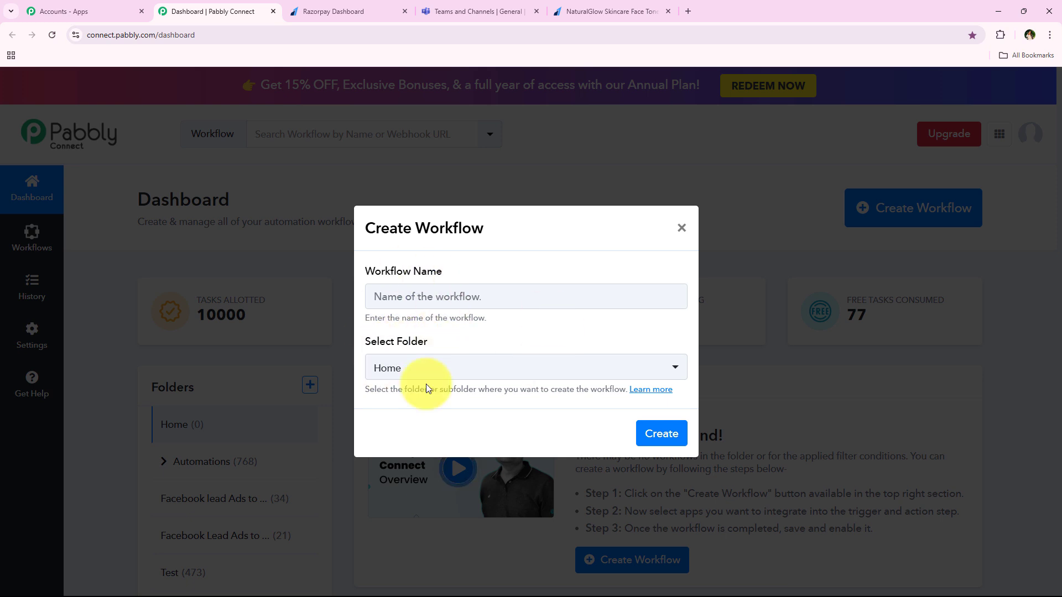
left_click(412, 370)
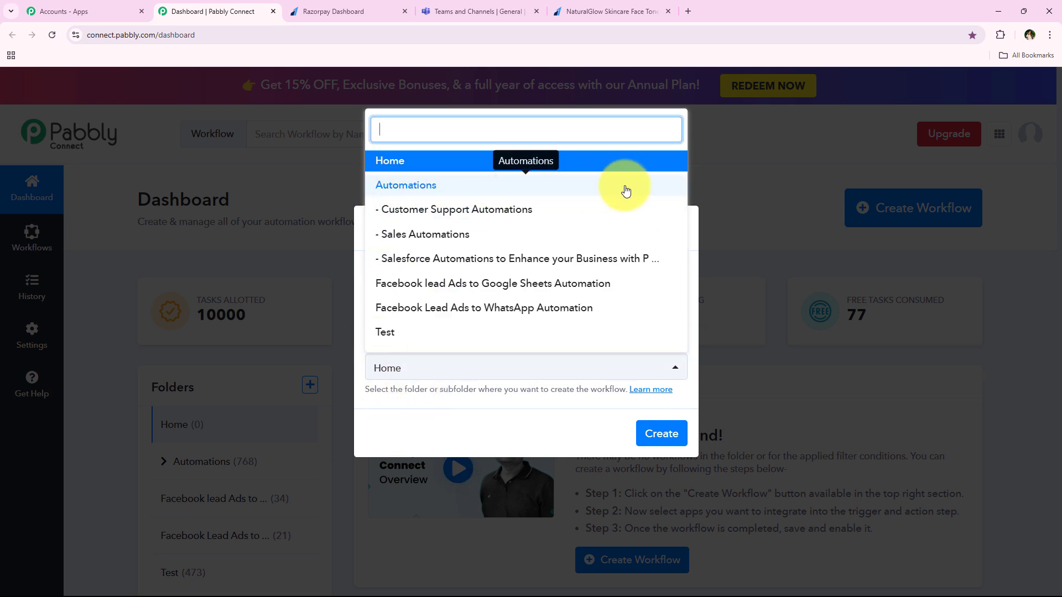
left_click(623, 188)
left_click(437, 326)
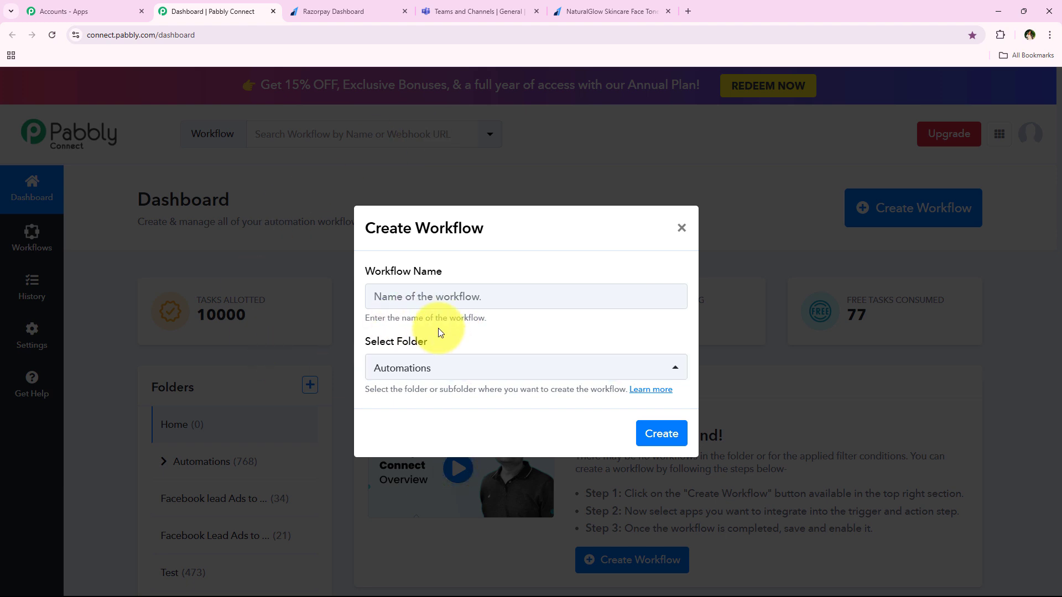
Name the workflow "How to Notify Team on Microsoft Teams for Failed Razorpay Payment | Razorpay to Microsoft Teams" and create it
left_click(442, 297)
key("ctrl+v")
left_click_drag(375, 297, 707, 300)
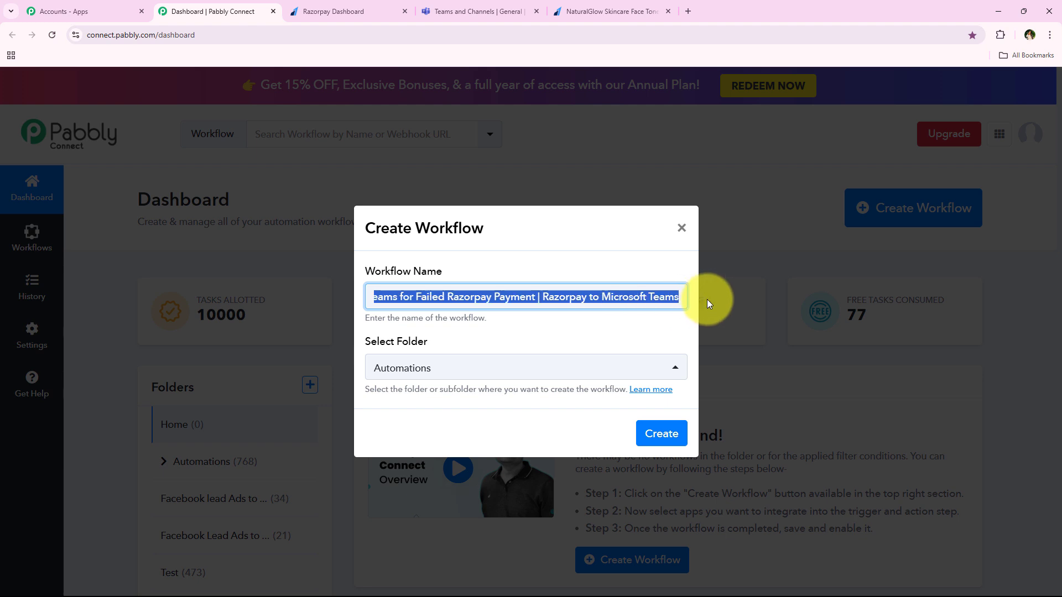
left_click(651, 435)
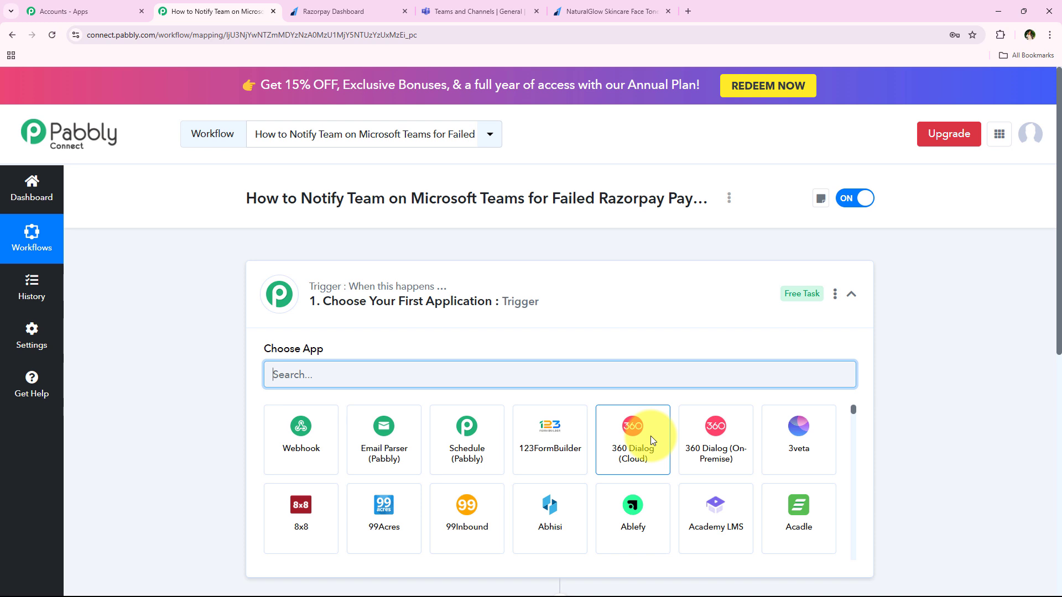
Search the trigger step's app list for Razorpay and choose it as the trigger application
left_click(527, 319)
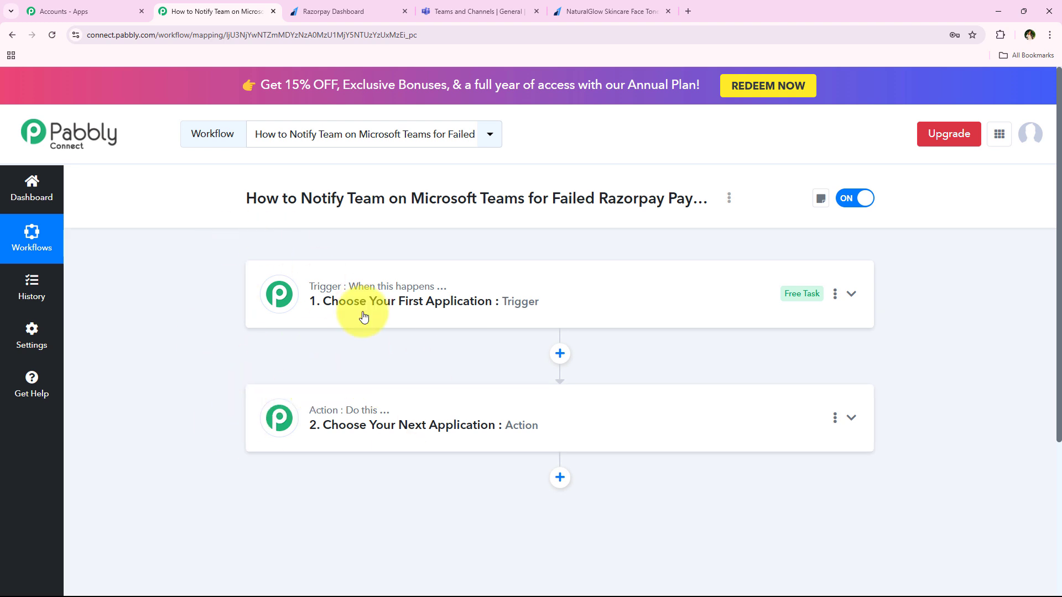
left_click(297, 324)
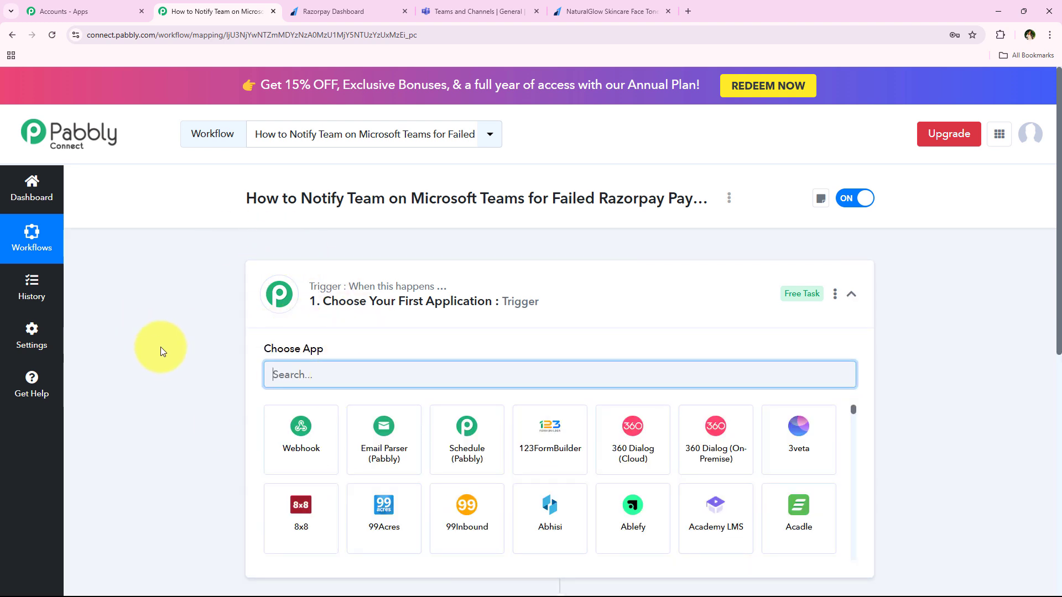
type("R")
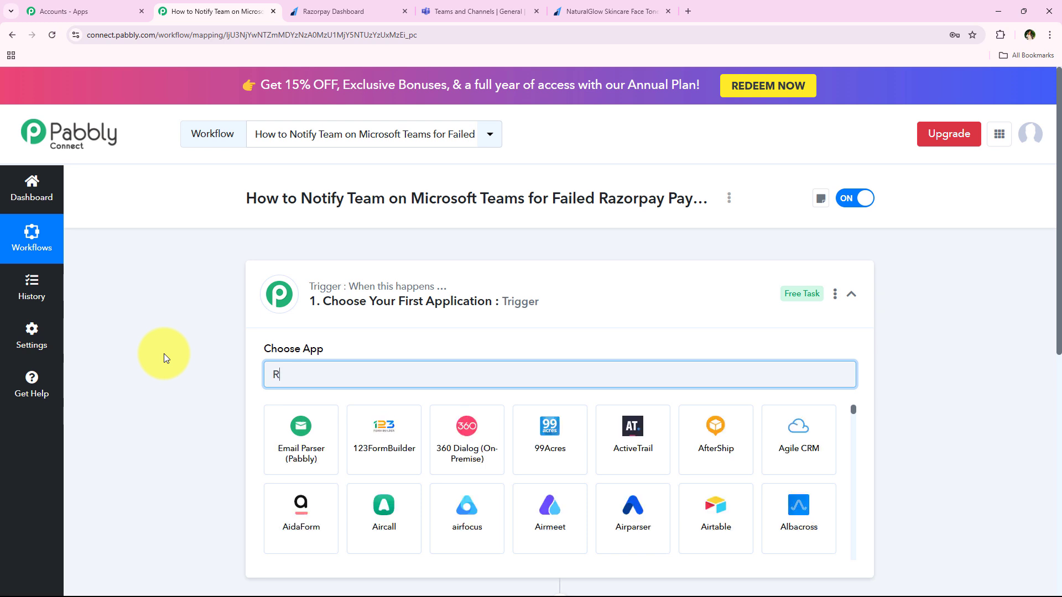
type("azorp")
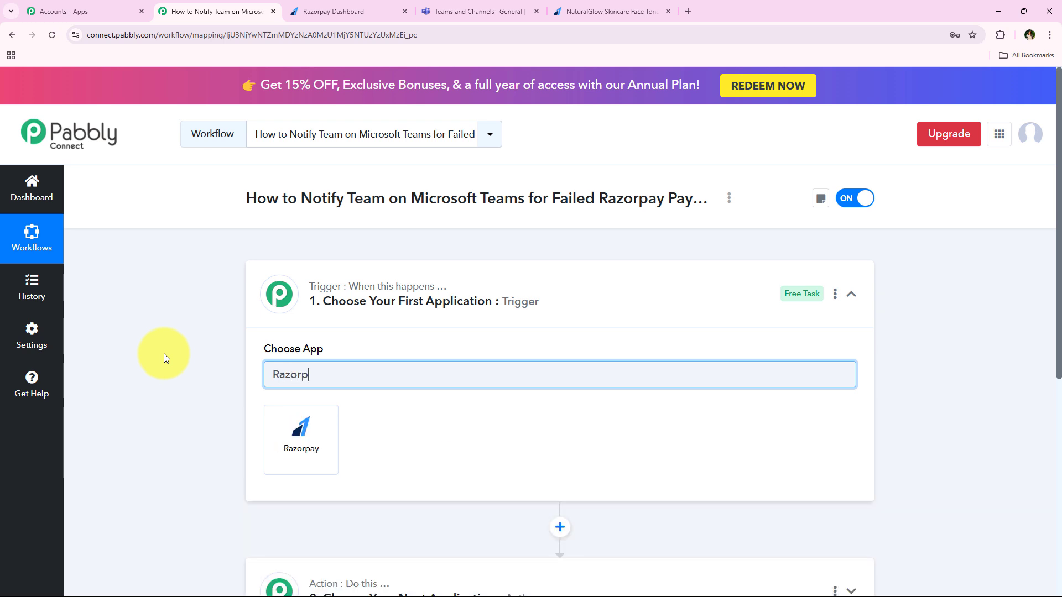
type("ay")
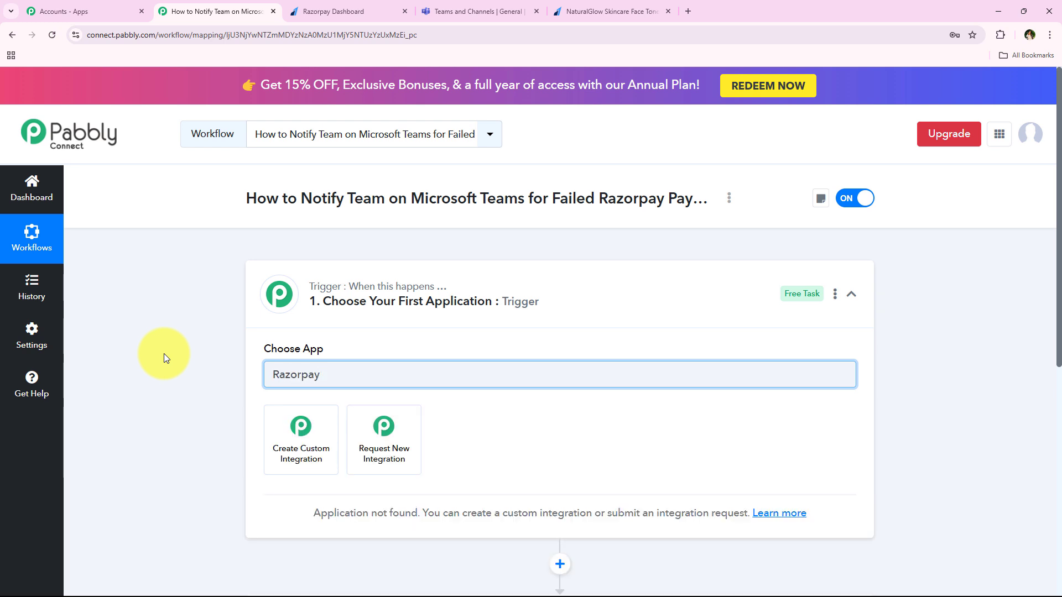
key("BackSpace")
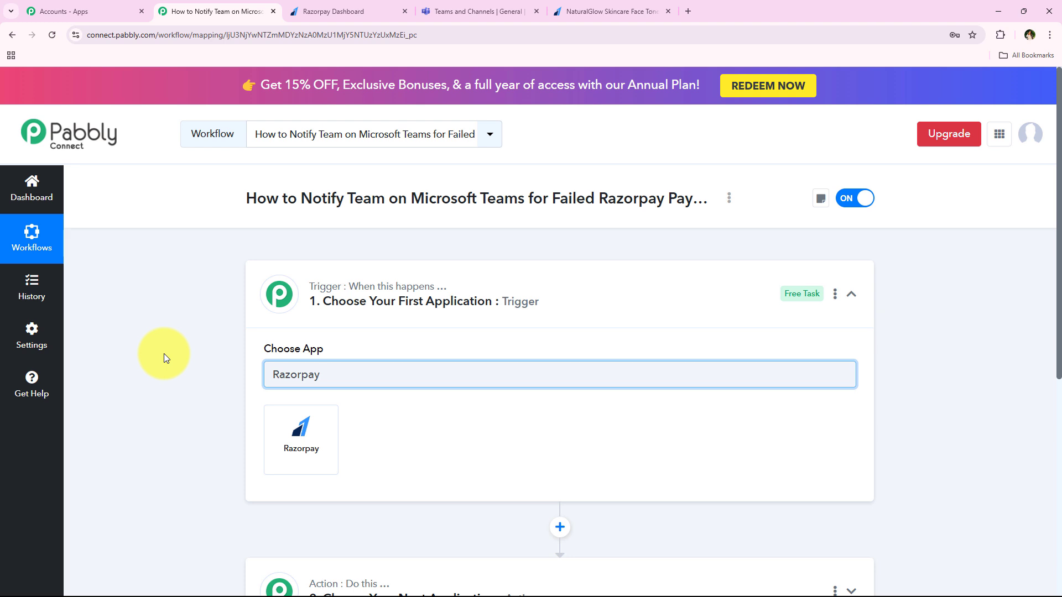
left_click(290, 418)
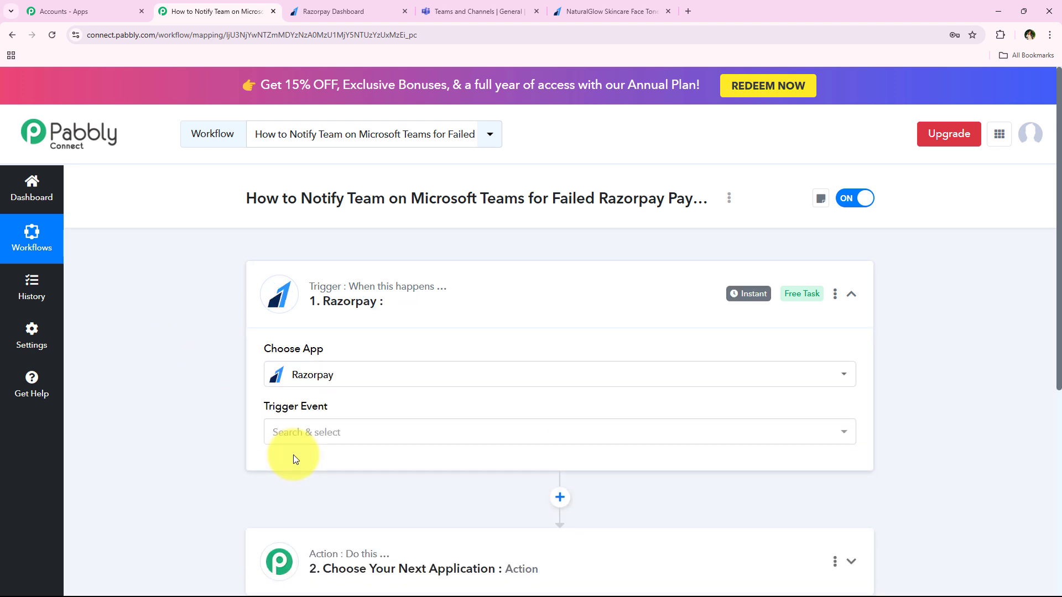
Set the Razorpay trigger event to Payment Failed
left_click(267, 436)
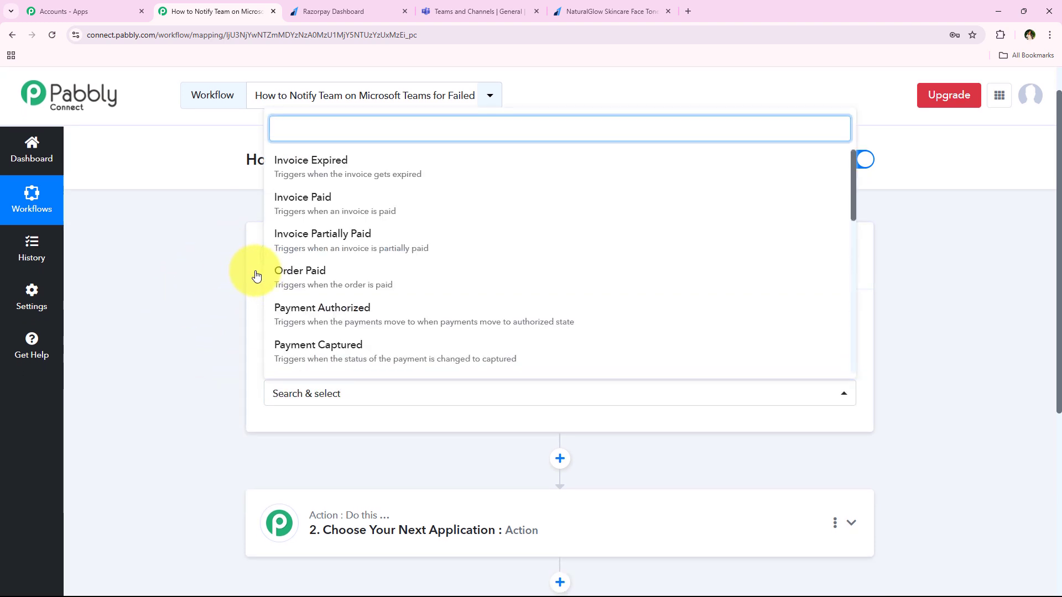
scroll(373, 261, "down", 5)
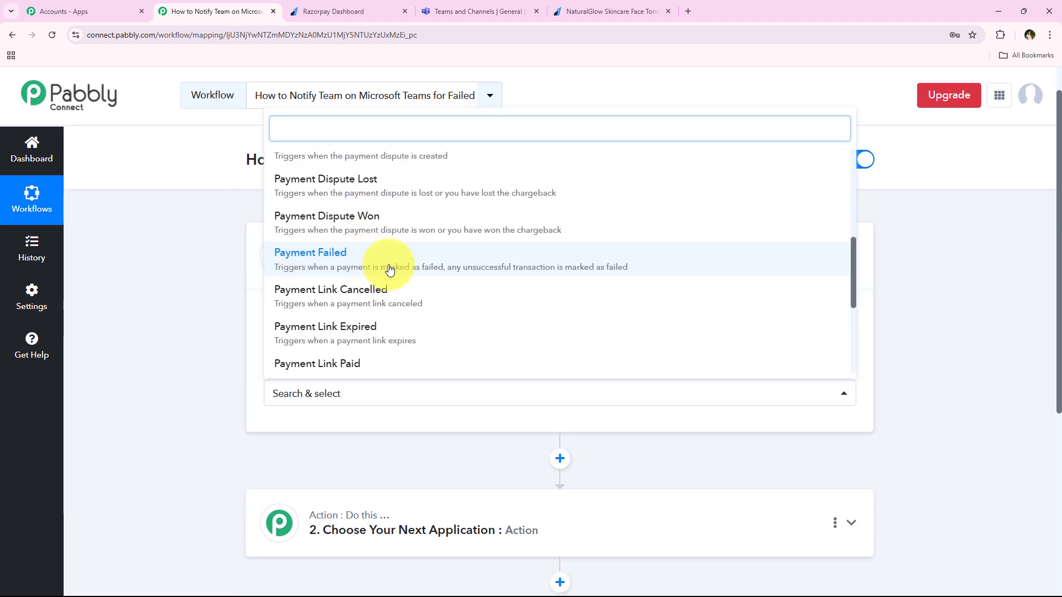
left_click(381, 265)
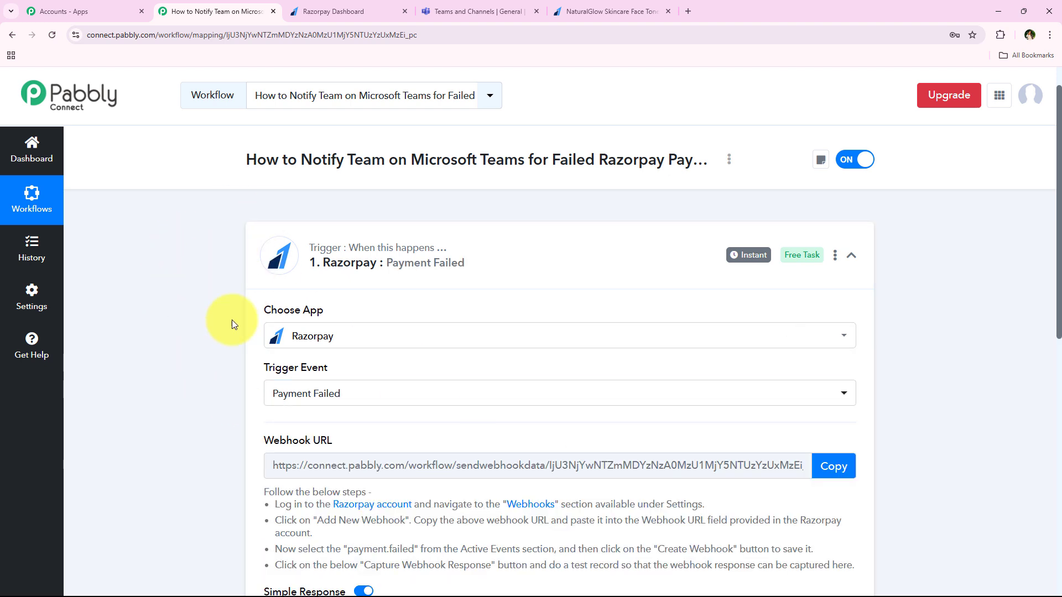
Copy the webhook URL generated for the Razorpay trigger and review its setup instructions
scroll(191, 334, "down", 1)
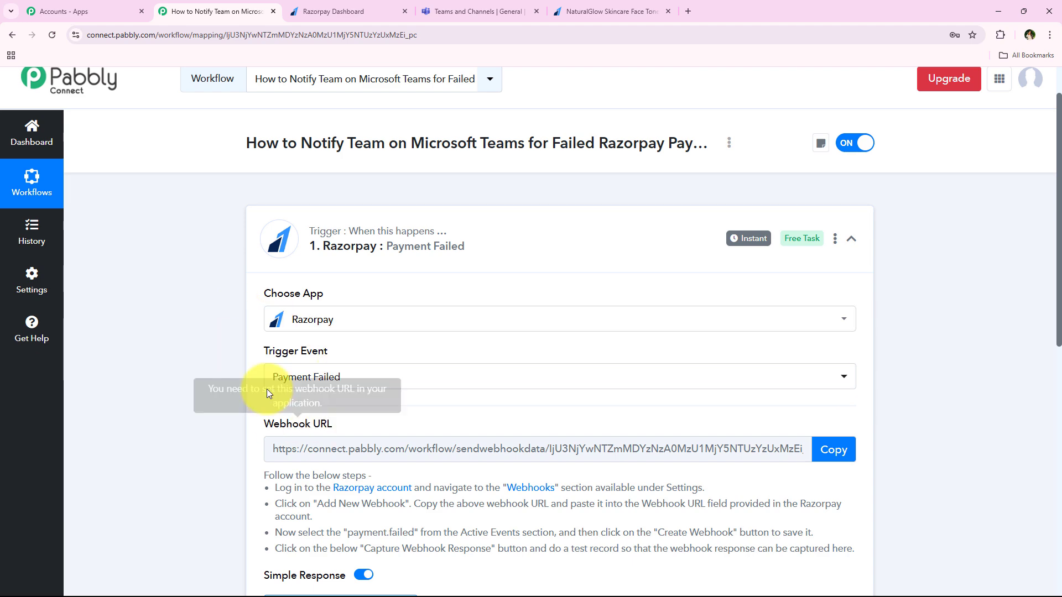
scroll(198, 331, "down", 1)
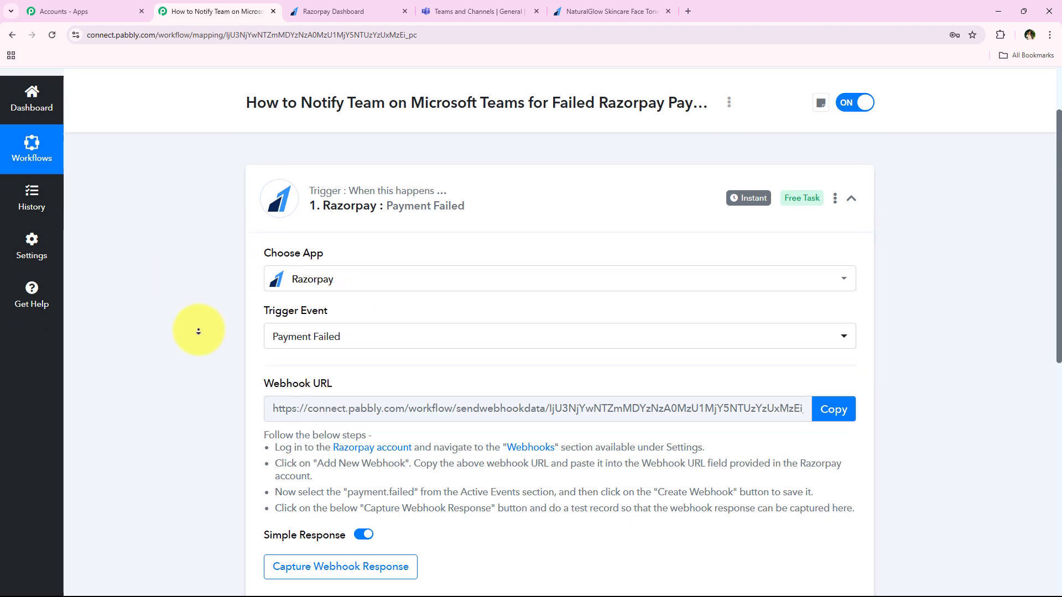
scroll(198, 332, "down", 5)
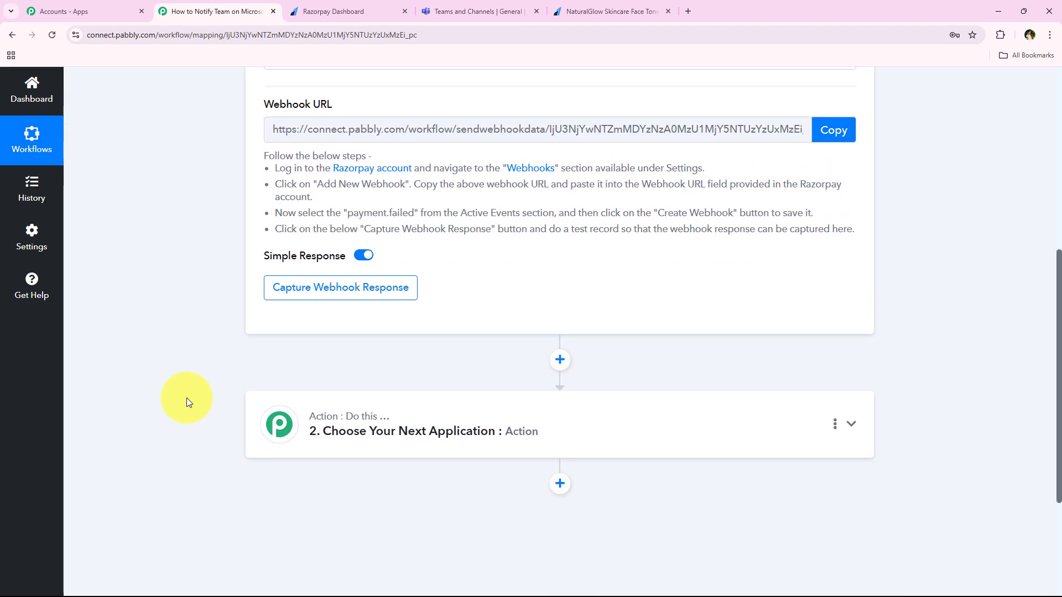
scroll(187, 397, "up", 3)
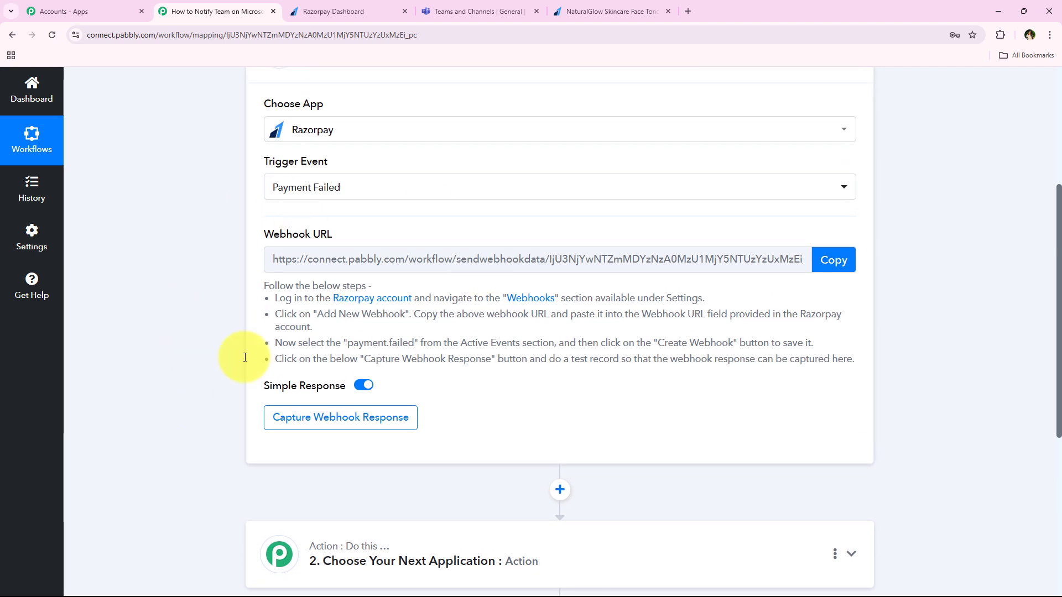
middle_click(241, 355)
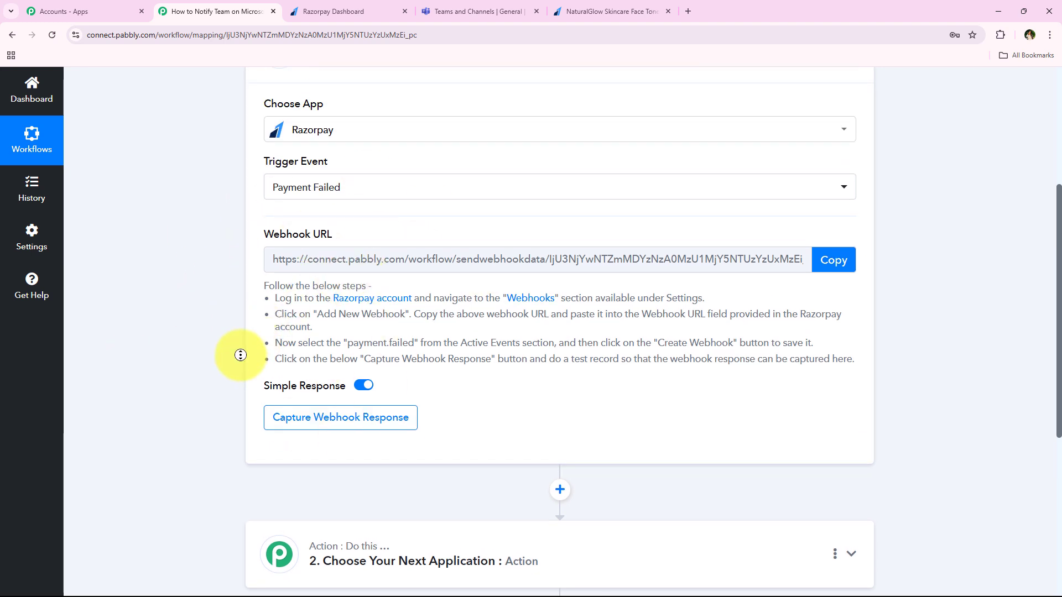
scroll(241, 355, "up", 1)
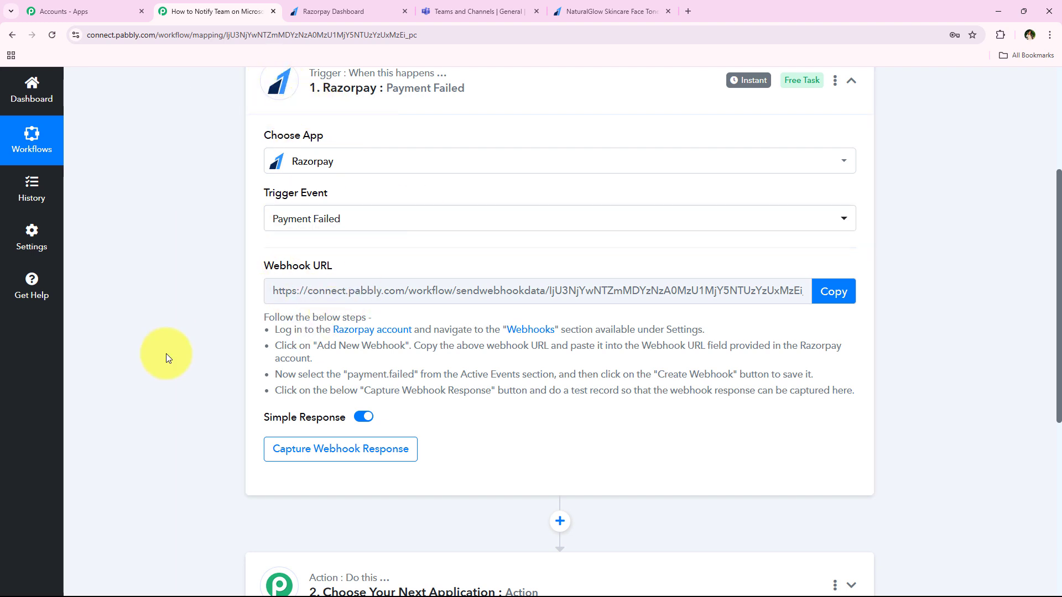
left_click(823, 296)
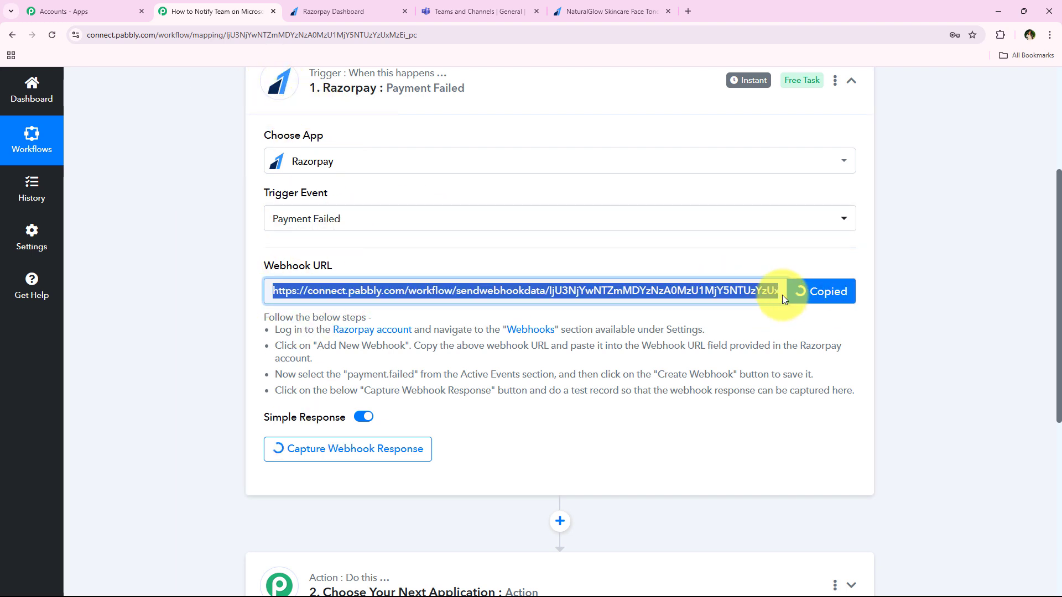
left_click_drag(276, 331, 650, 410)
left_click(648, 408)
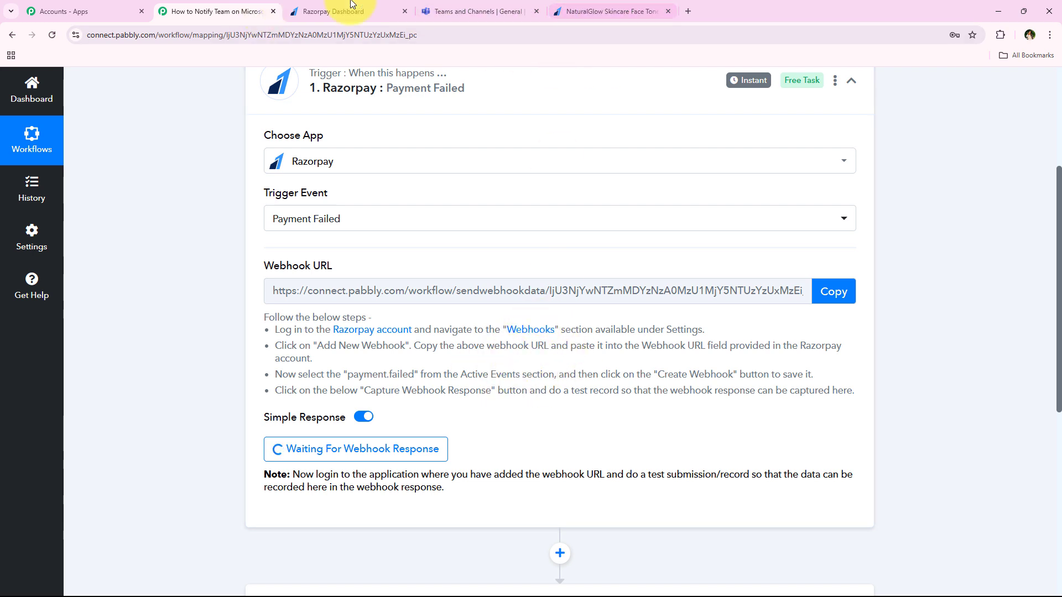
Switch to the Razorpay dashboard and start a new webhook in the Developers section
left_click(337, 11)
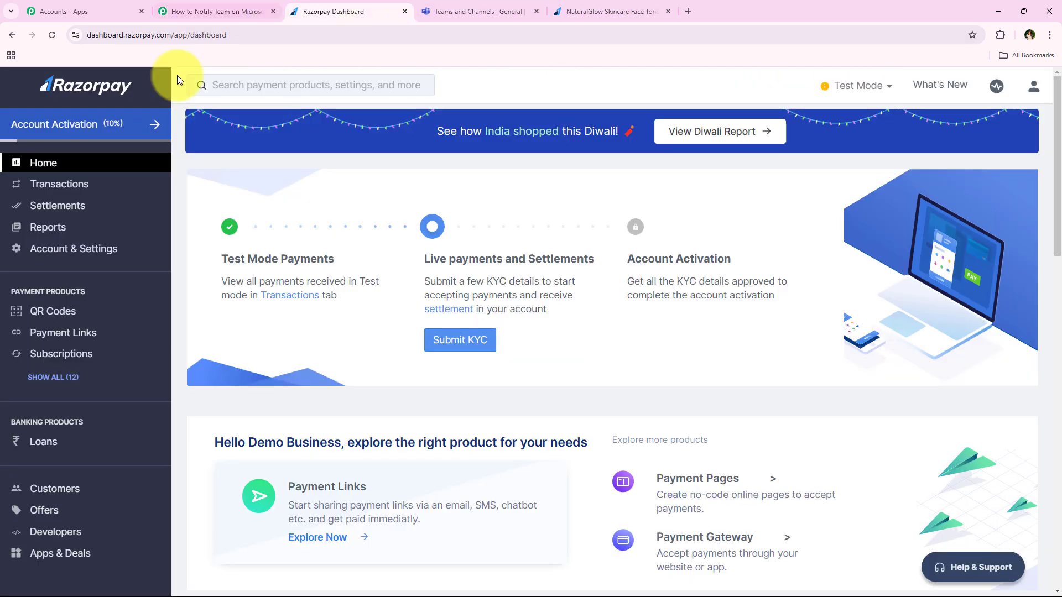
left_click(61, 539)
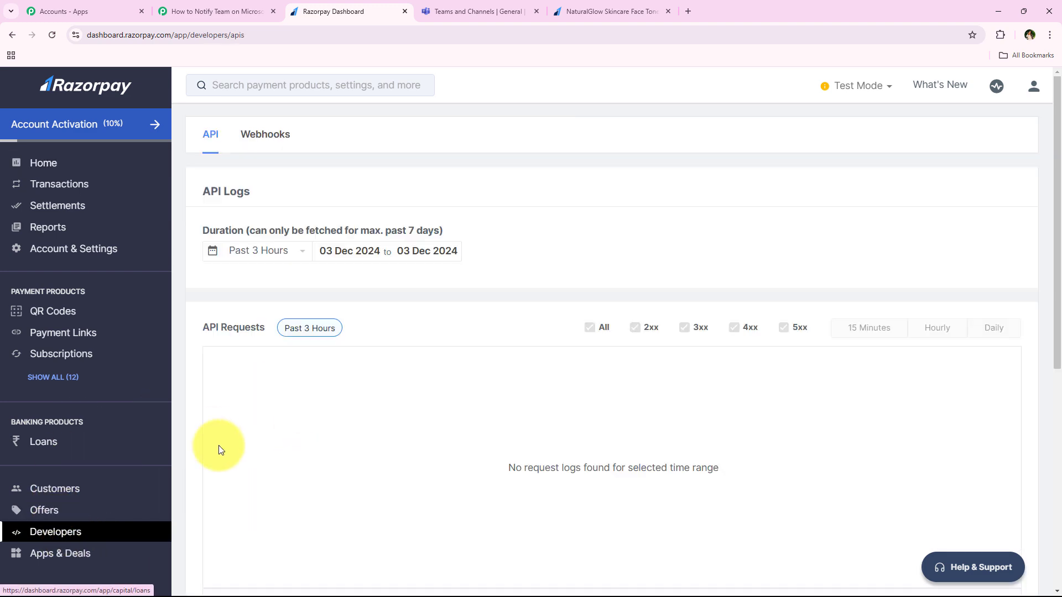
left_click(266, 135)
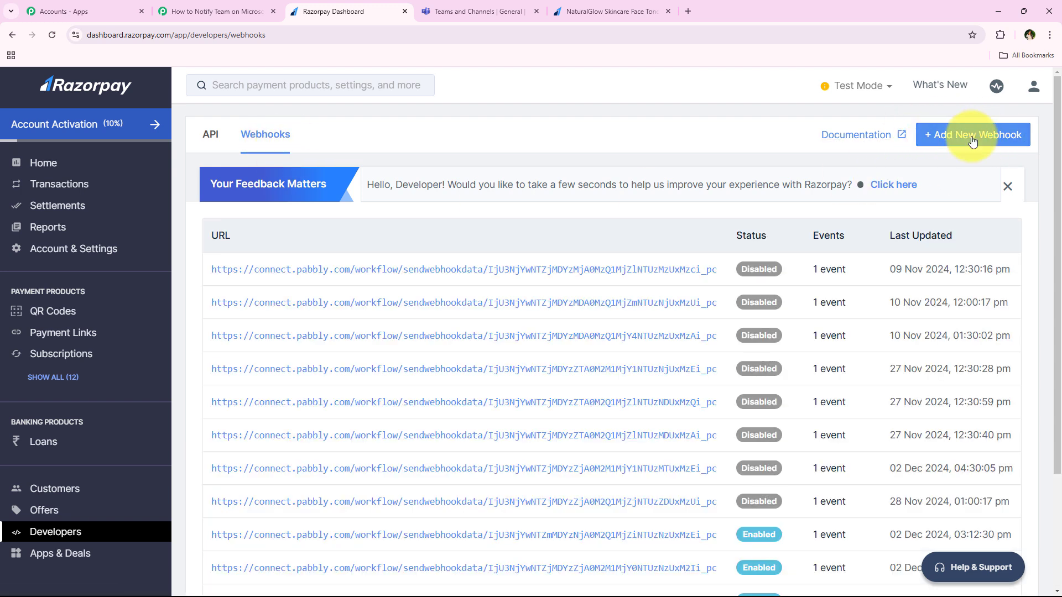
left_click(968, 133)
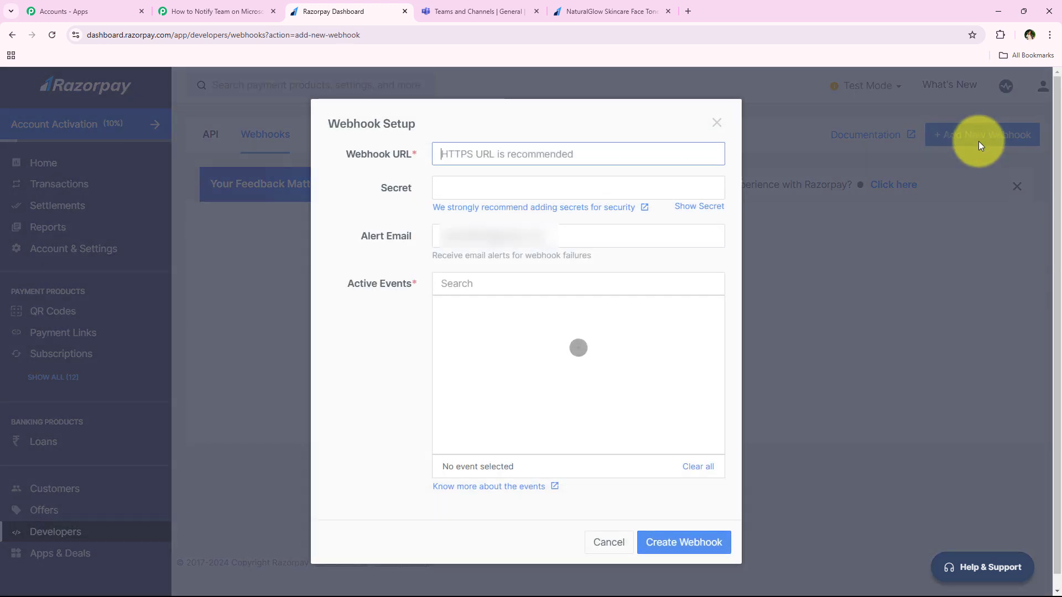
Paste the copied Pabbly Connect address as the new webhook's URL, leaving the secret empty
left_click_drag(317, 160, 371, 157)
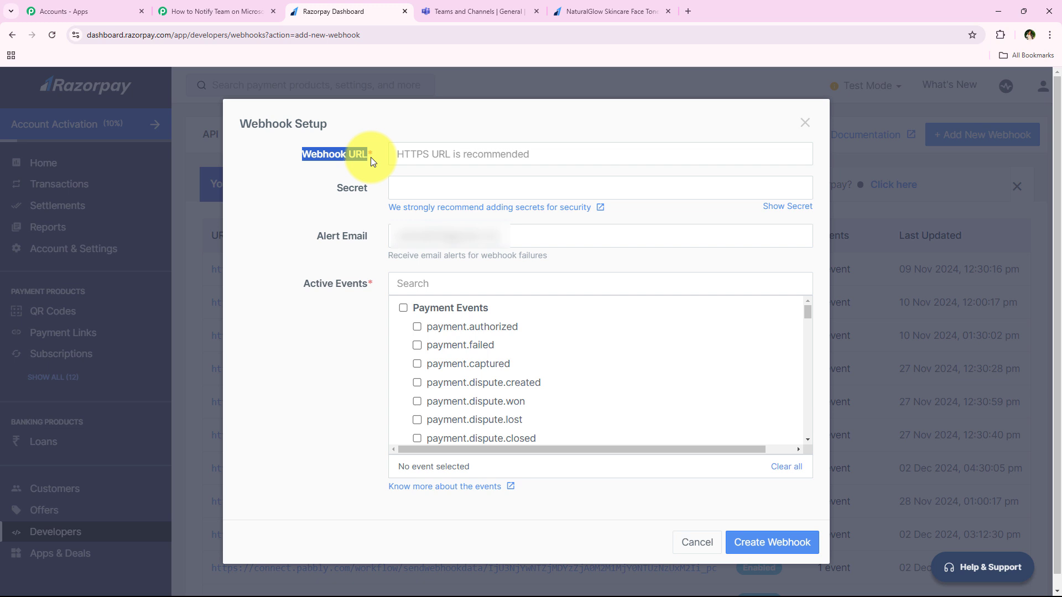
right_click(470, 162)
left_click(512, 285)
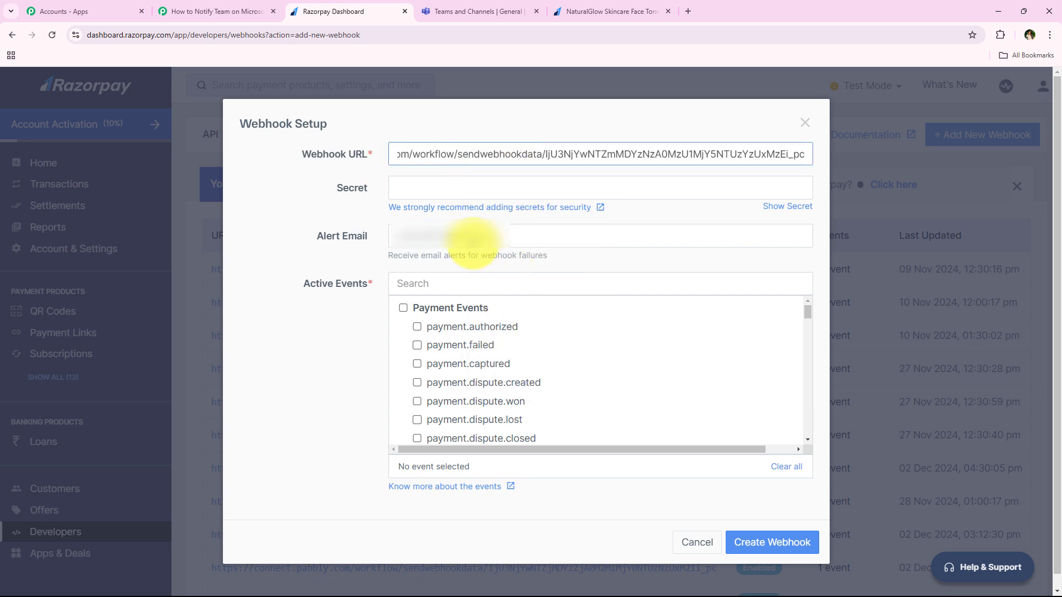
left_click(297, 190)
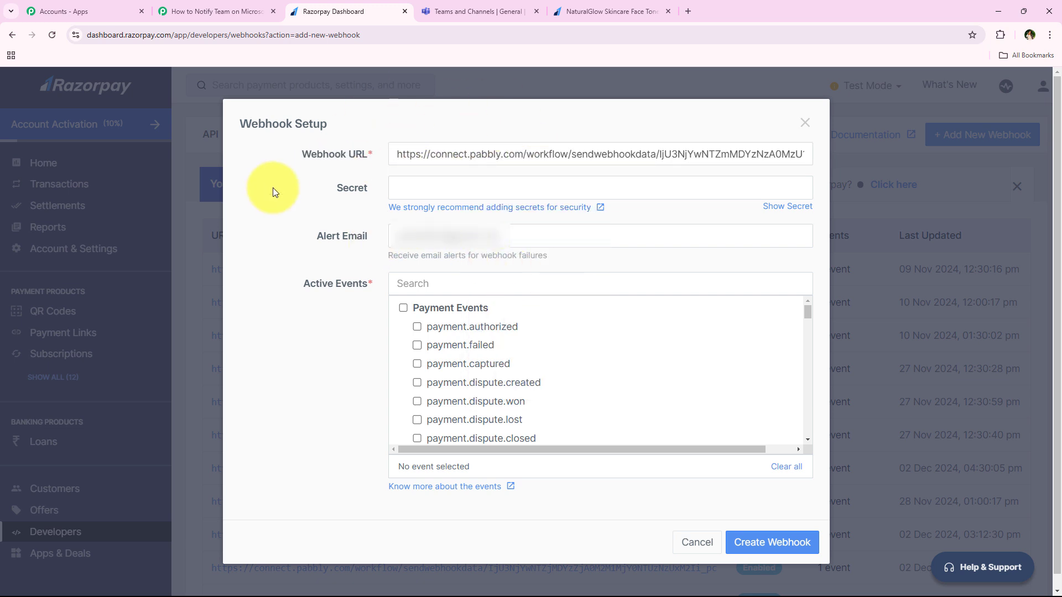
left_click_drag(270, 197, 342, 247)
left_click(386, 239)
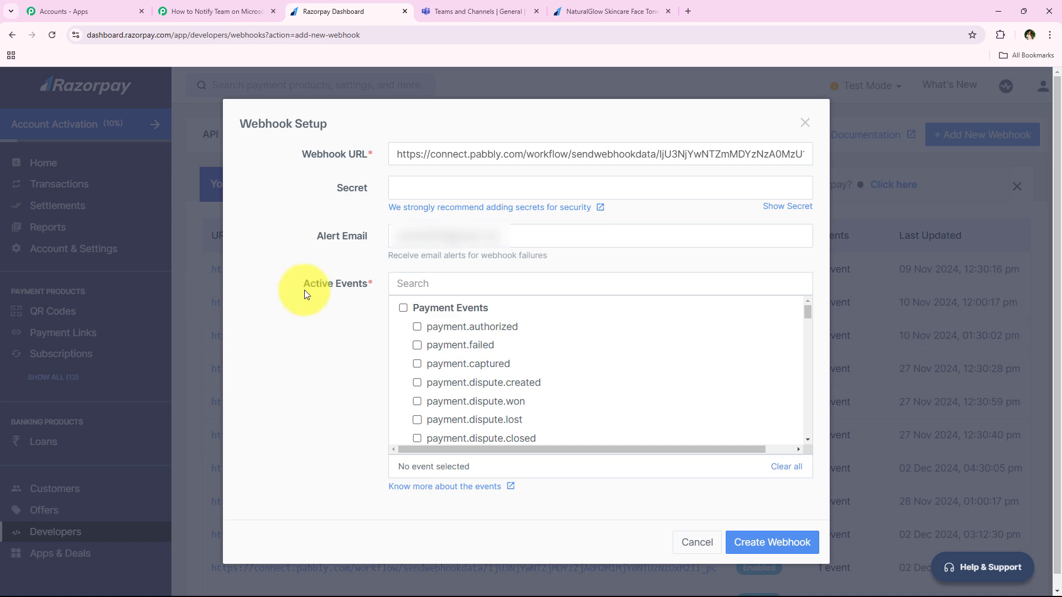
left_click(370, 305)
Check the required event in the Pabbly Connect instructions, then enable payment.failed for the Razorpay webhook and create it
left_click(252, 3)
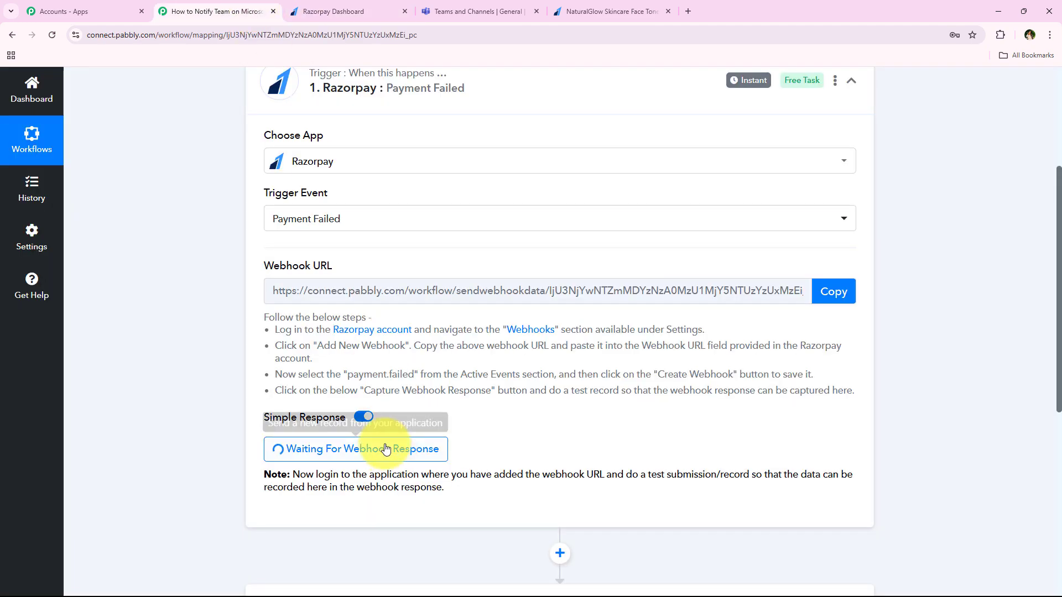
left_click_drag(276, 376, 526, 381)
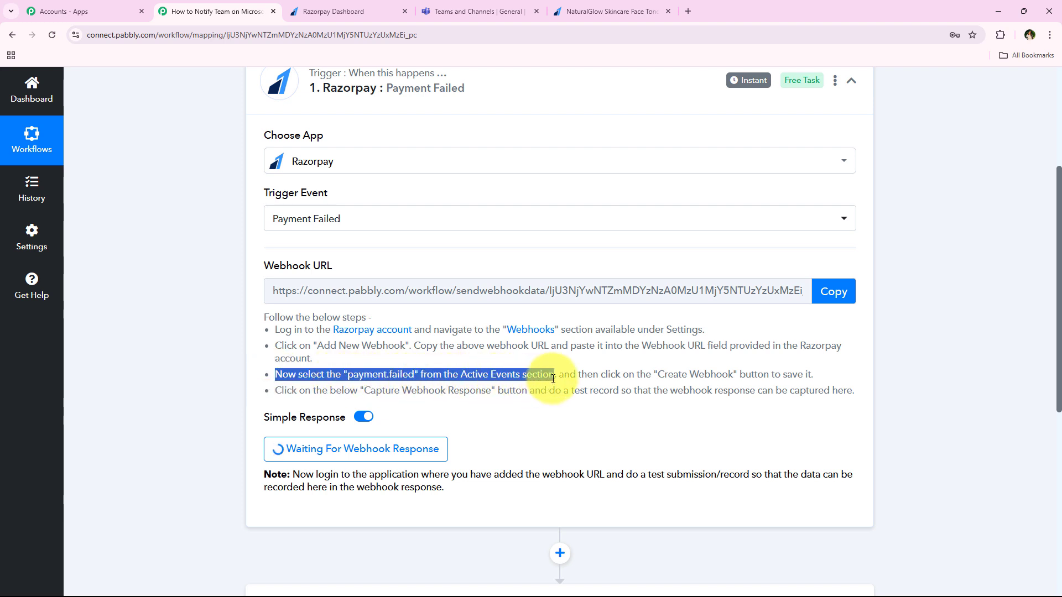
left_click(332, 11)
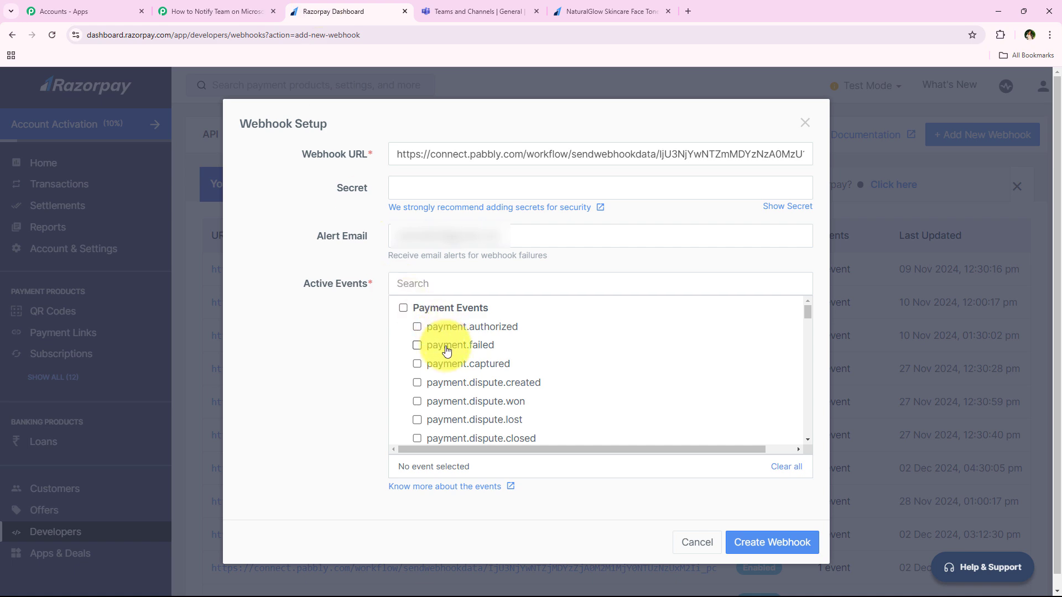
left_click(418, 345)
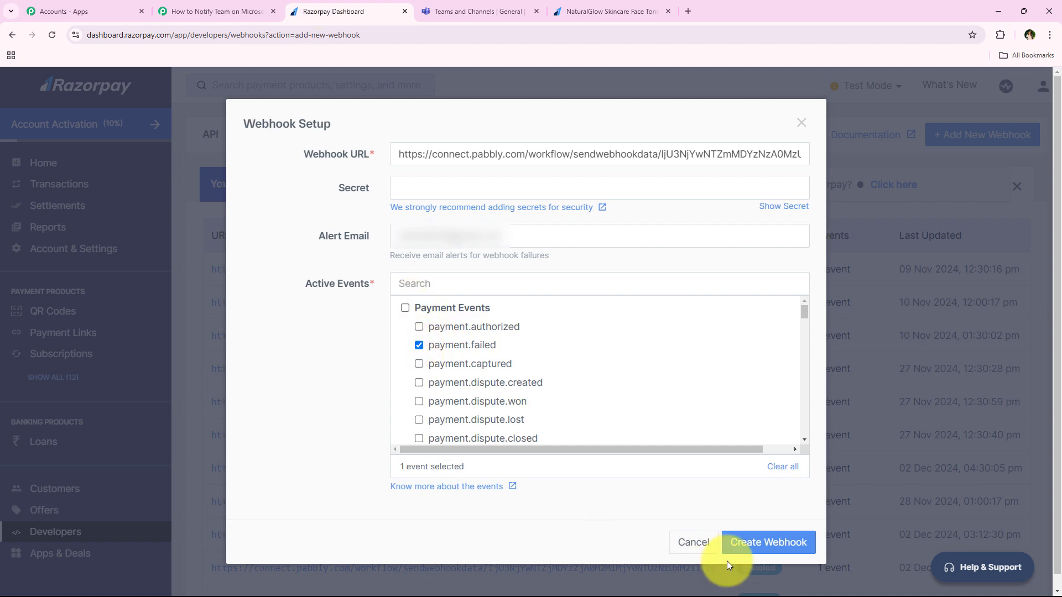
left_click(758, 548)
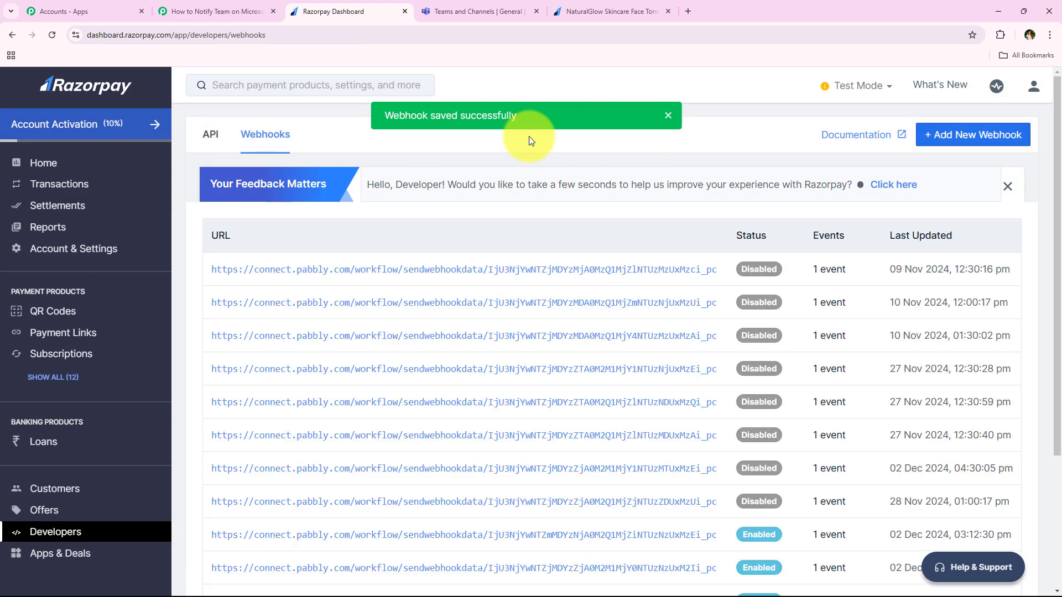
left_click_drag(379, 118, 530, 124)
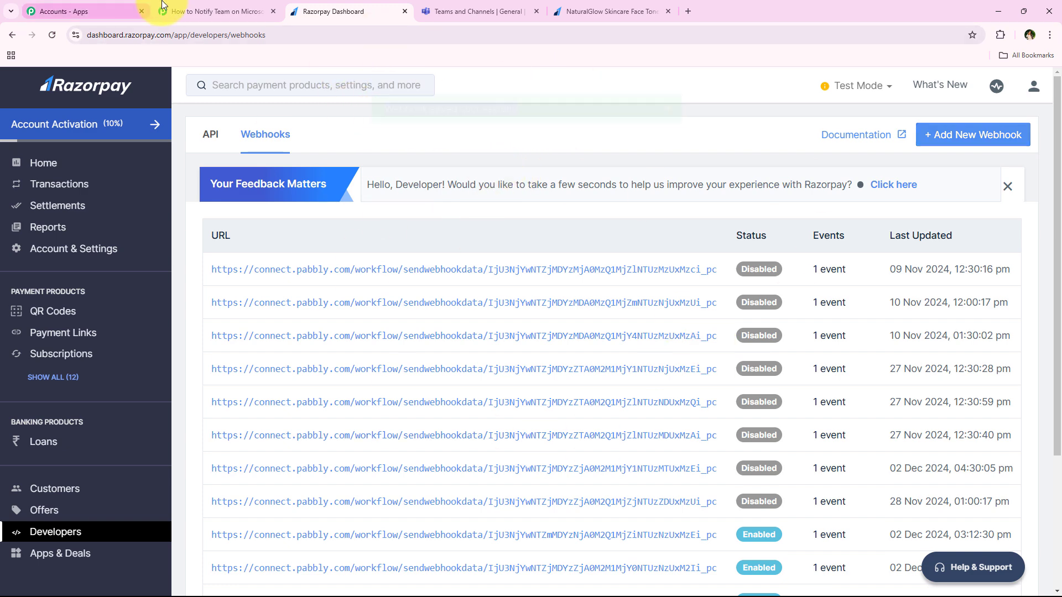
Return to the Pabbly Connect workflow and review the trigger's note about making a test submission
left_click(213, 12)
left_click(173, 284)
scroll(178, 237, "up", 1)
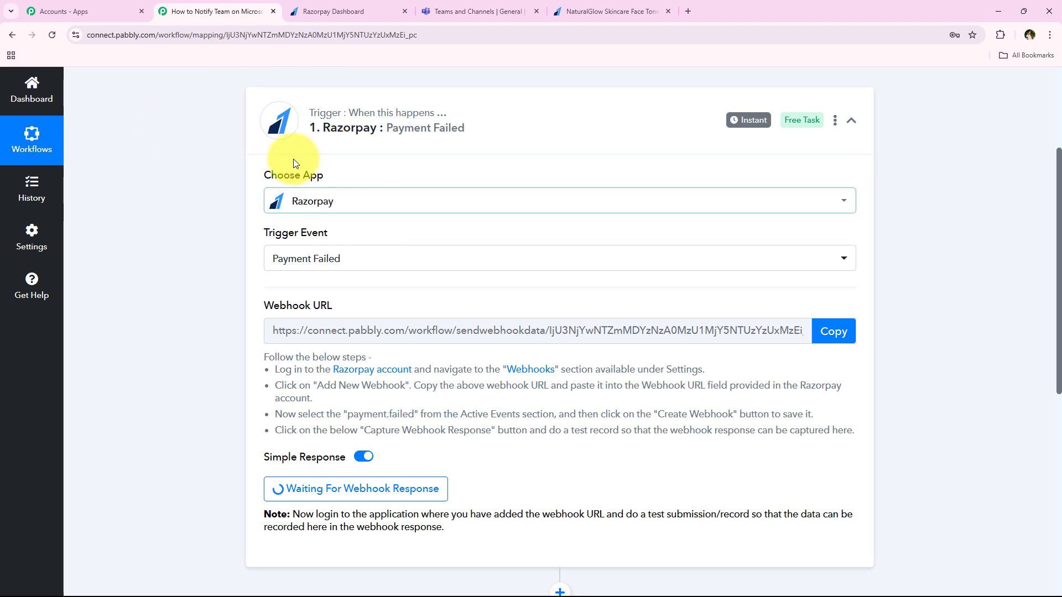
scroll(206, 220, "down", 3)
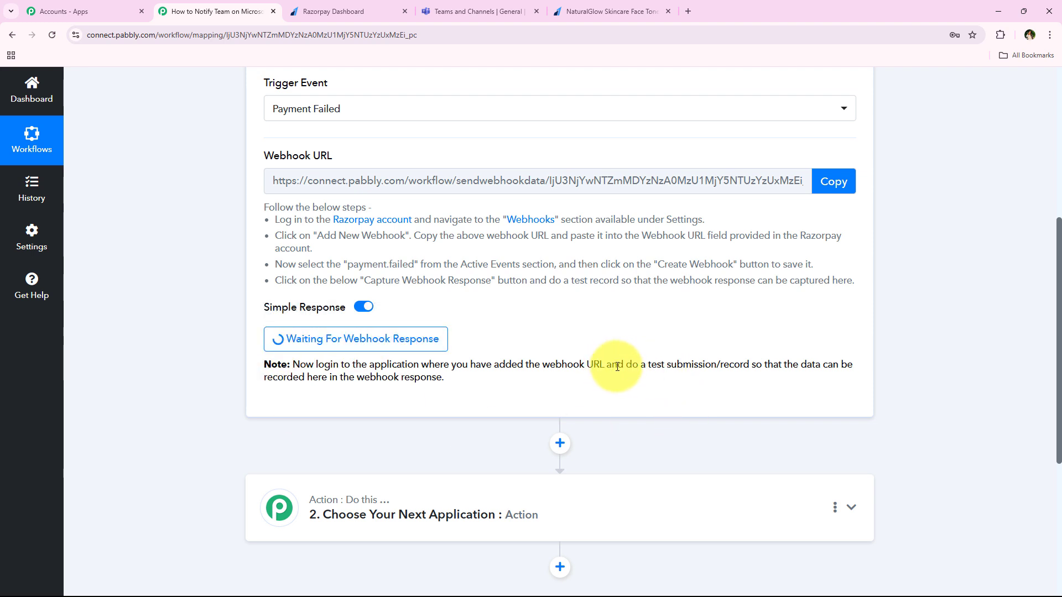
left_click_drag(629, 366, 751, 364)
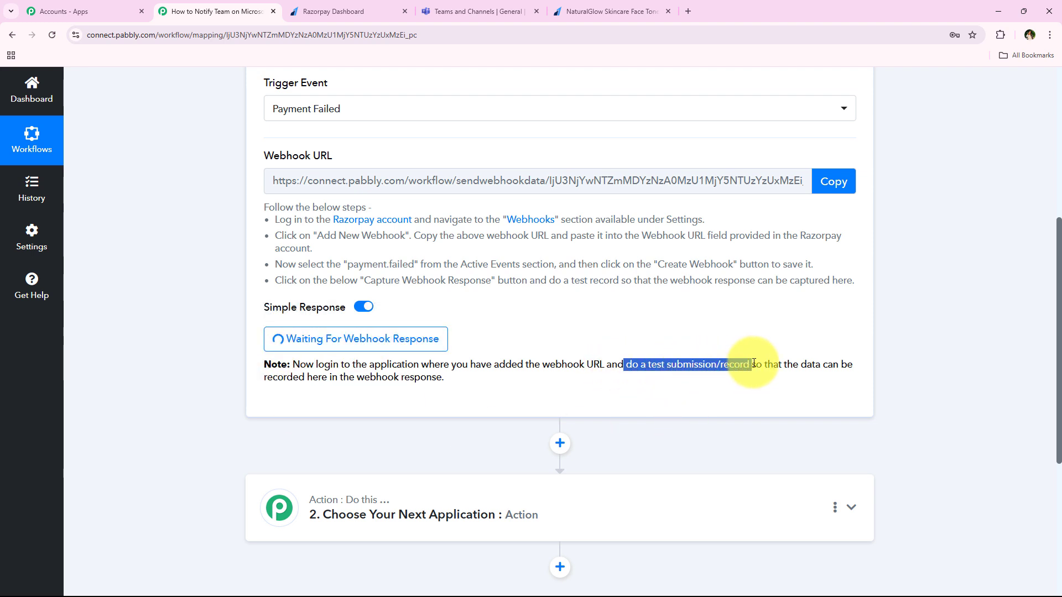
Switch to the Razorpay dashboard, open the NaturalGlow Skincare Face Toner payment page's details and copy its page URL
left_click(267, 281)
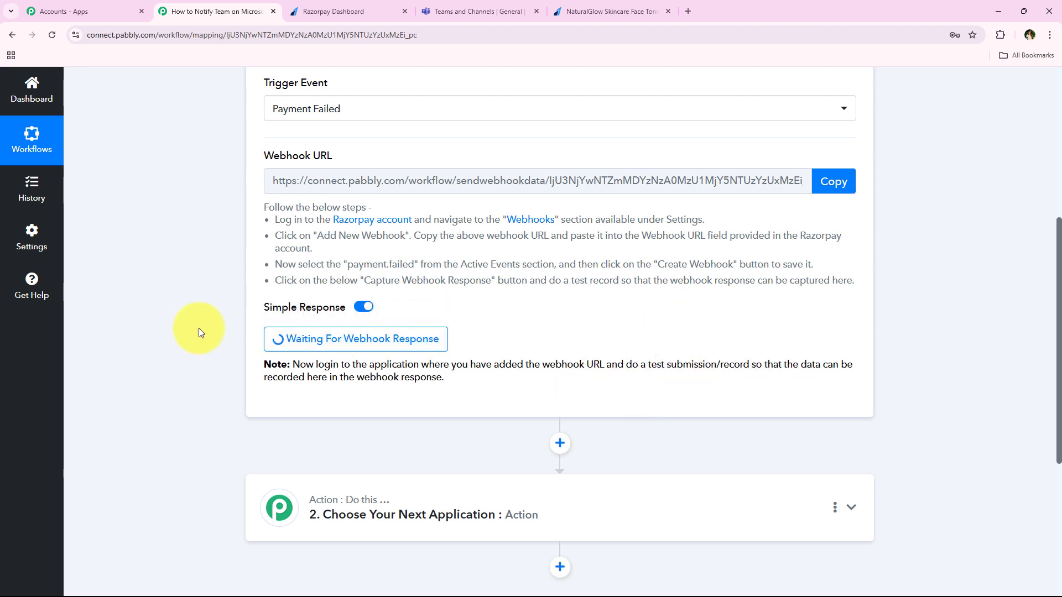
scroll(166, 338, "up", 3)
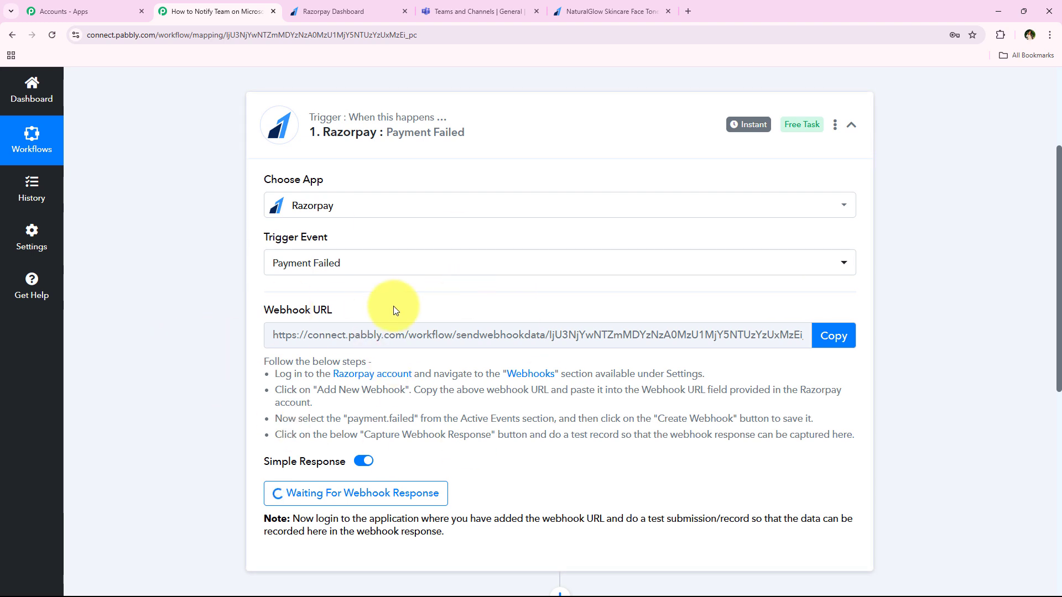
left_click(310, 10)
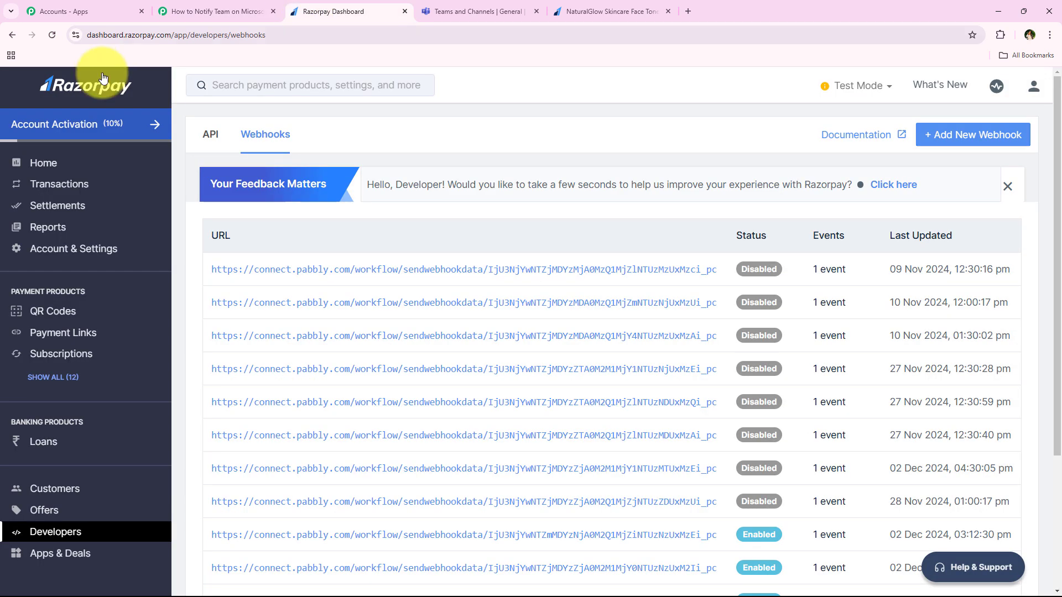
left_click(70, 374)
left_click(80, 381)
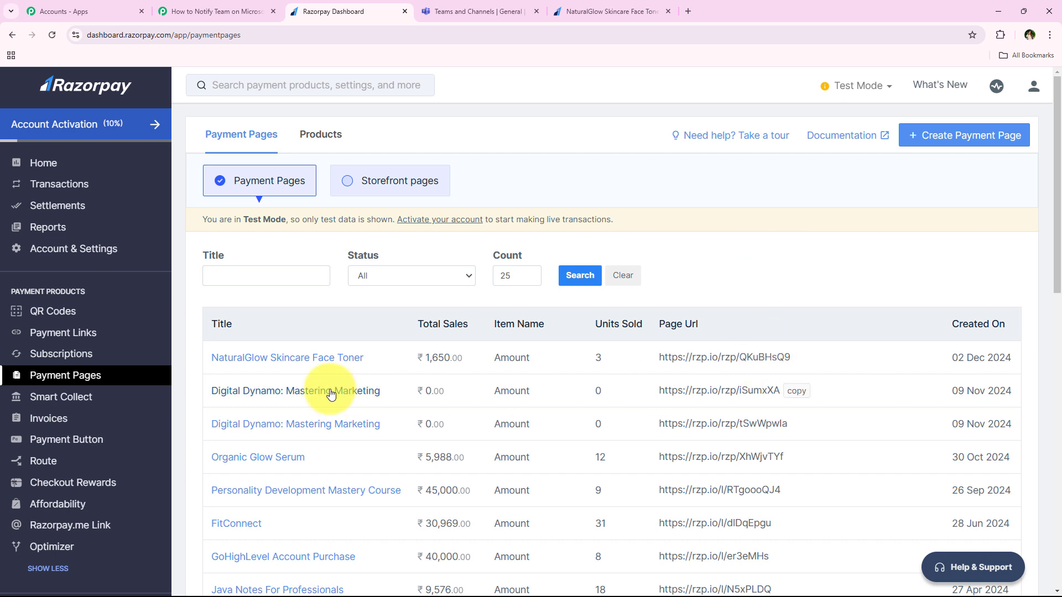
left_click(296, 364)
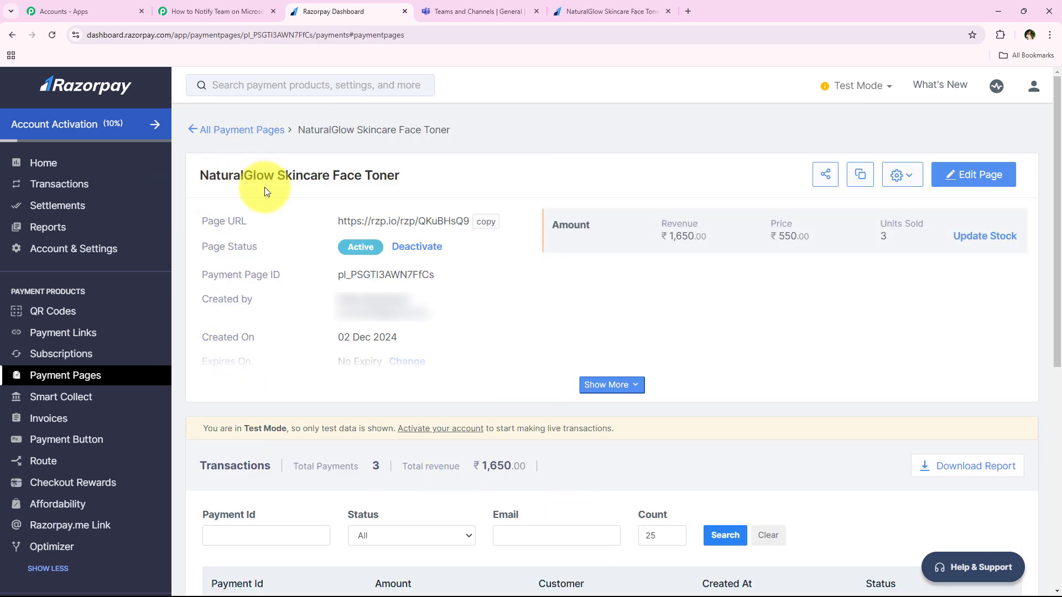
left_click(486, 221)
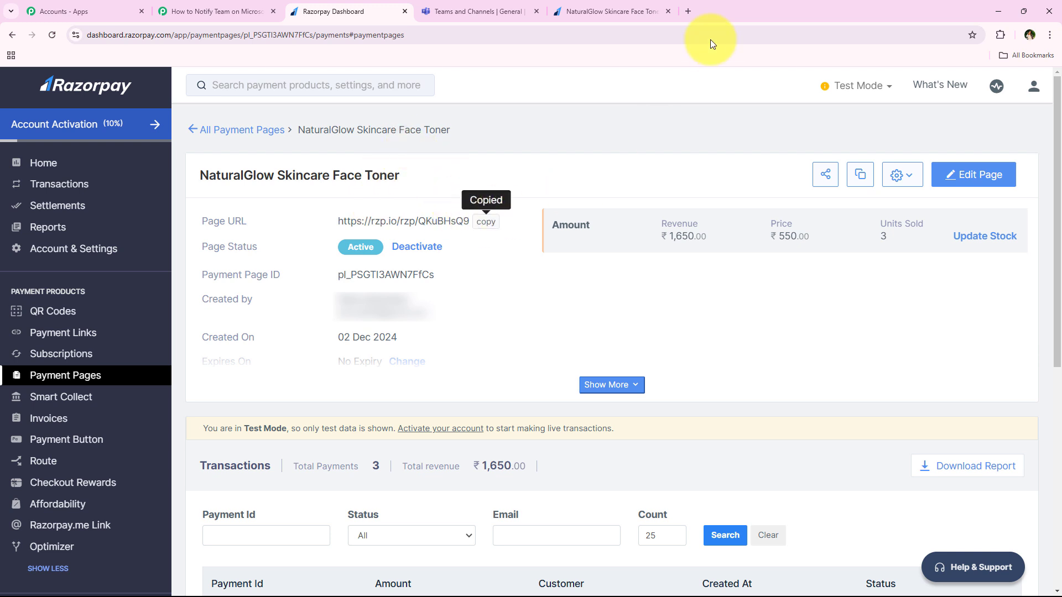
Load the copied payment page address in a fresh browser tab
left_click(668, 11)
left_click(552, 5)
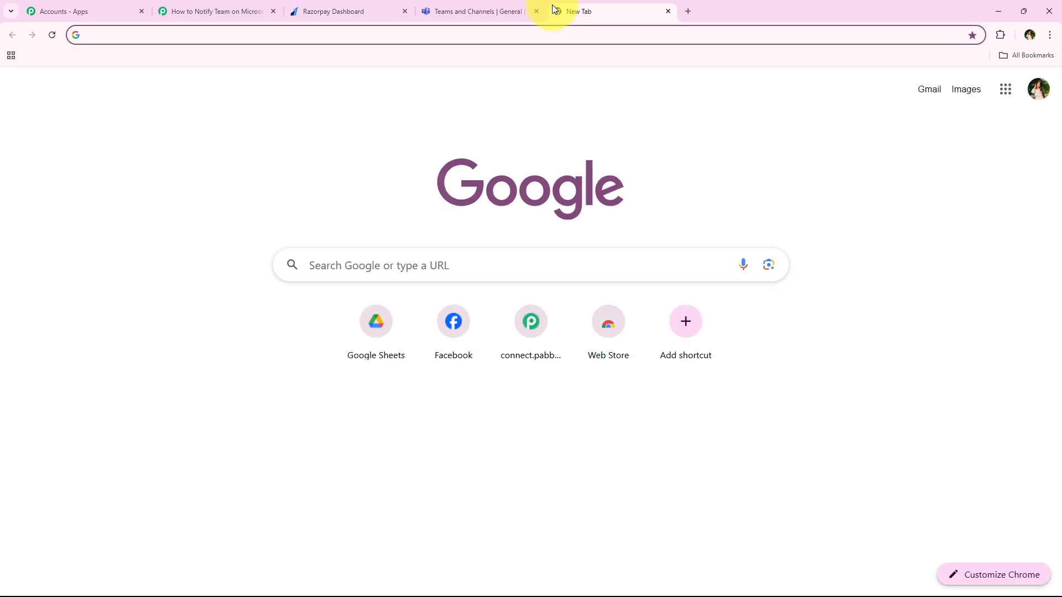
key("ctrl+v")
key("Return")
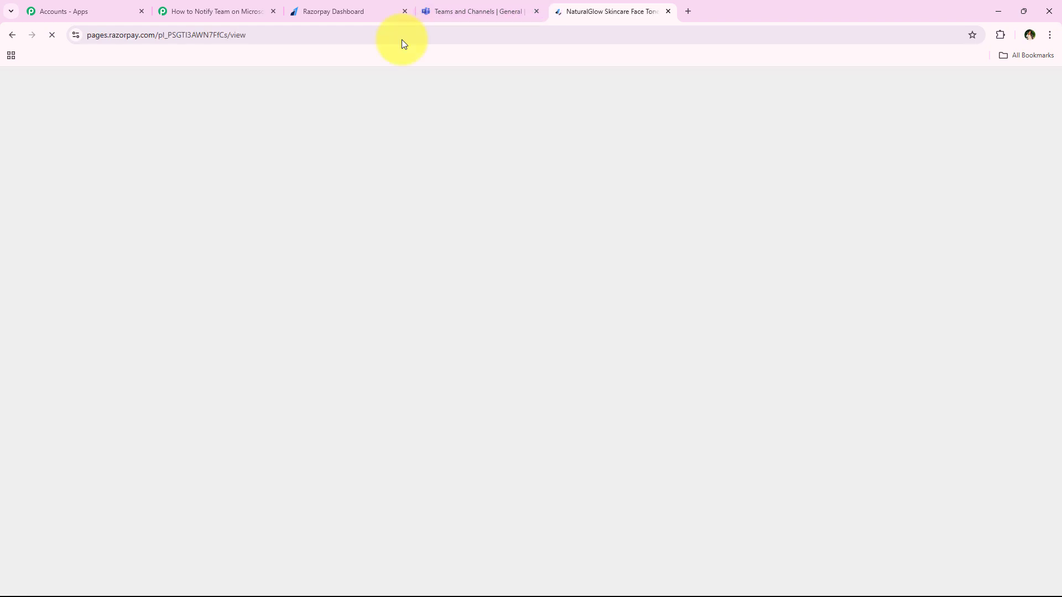
Fill in the payment form with the saved test customer's name, contact and address details, then proceed to pay ₹550
scroll(672, 251, "down", 1)
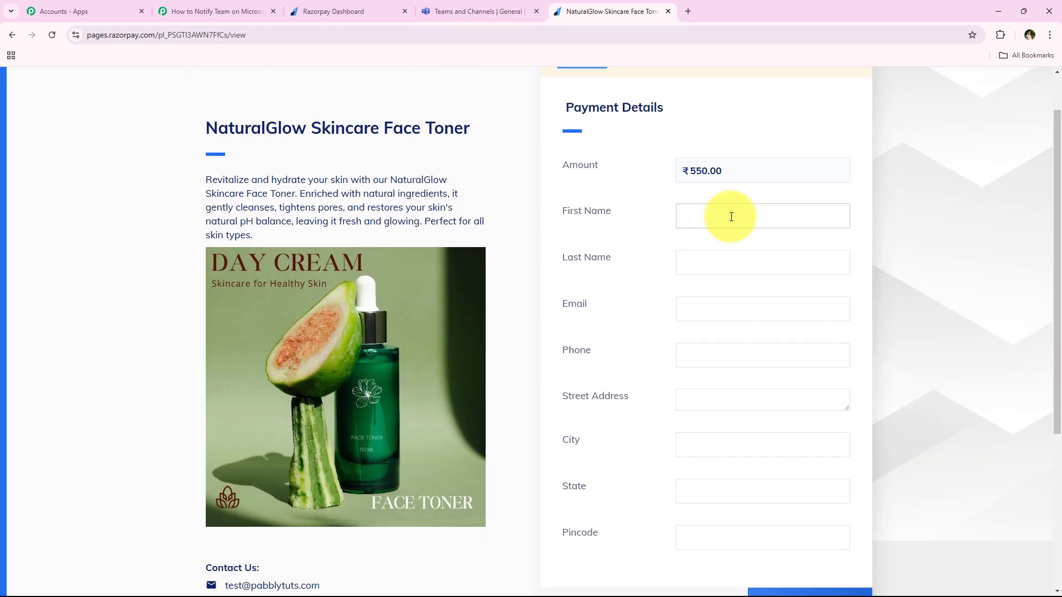
left_click(730, 216)
left_click(769, 251)
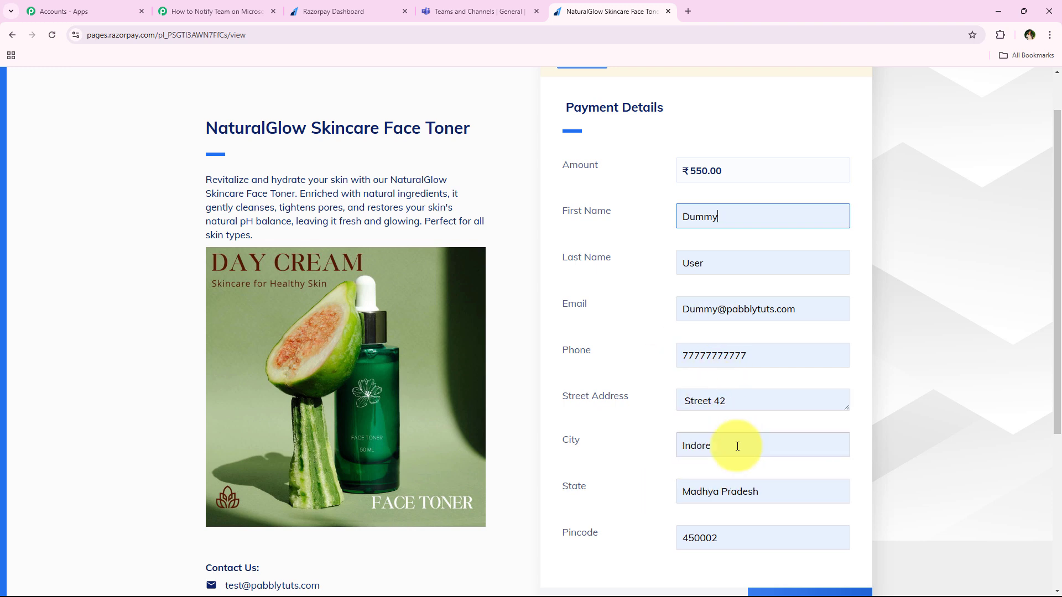
scroll(628, 454, "down", 1)
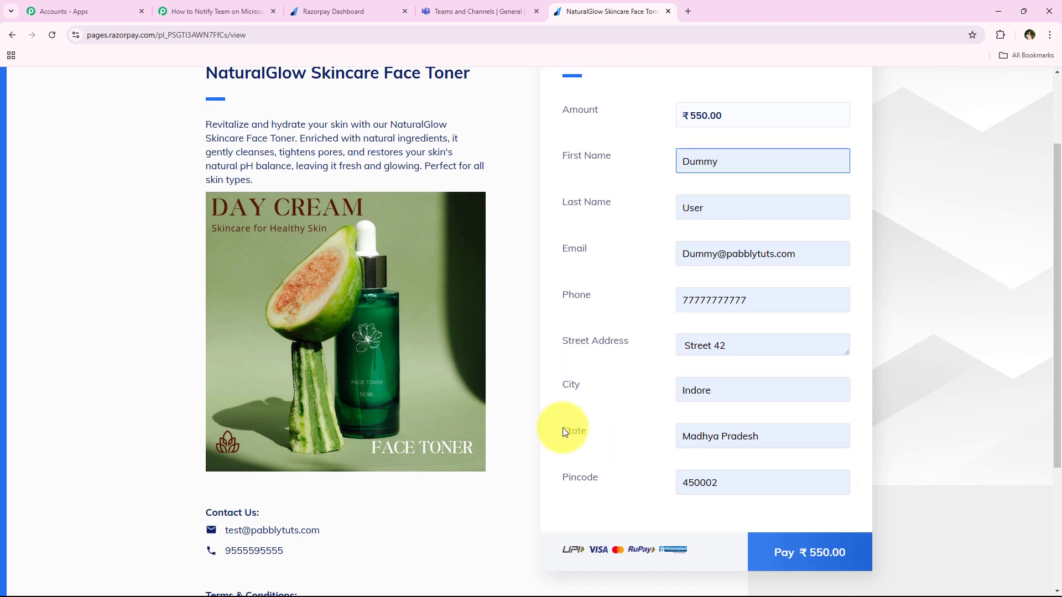
left_click(814, 544)
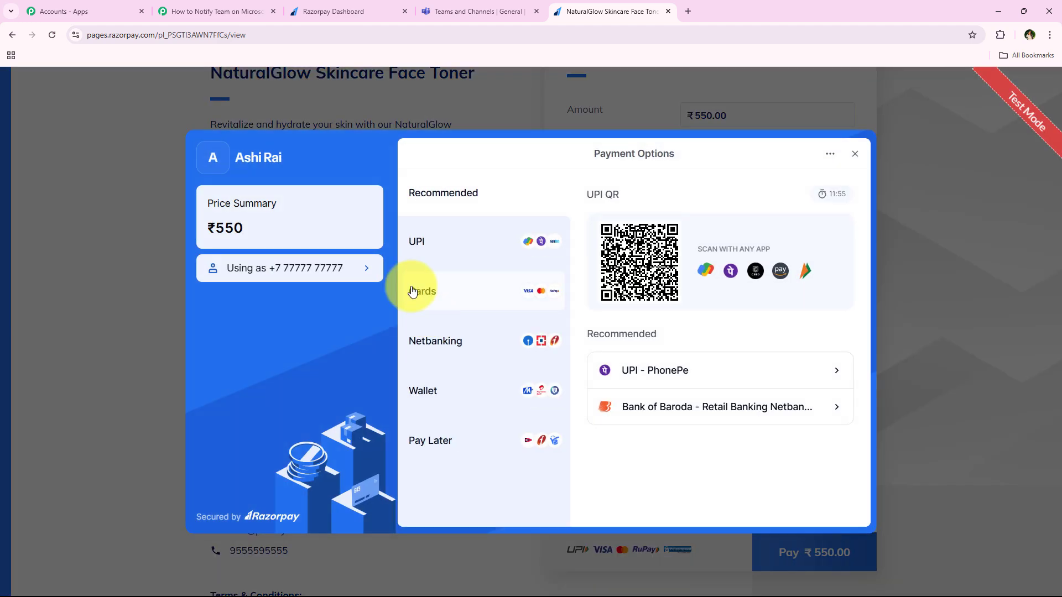
Choose card payment, fill in the saved test card number, expiry date, CVV and cardholder name, and submit the payment
left_click(490, 282)
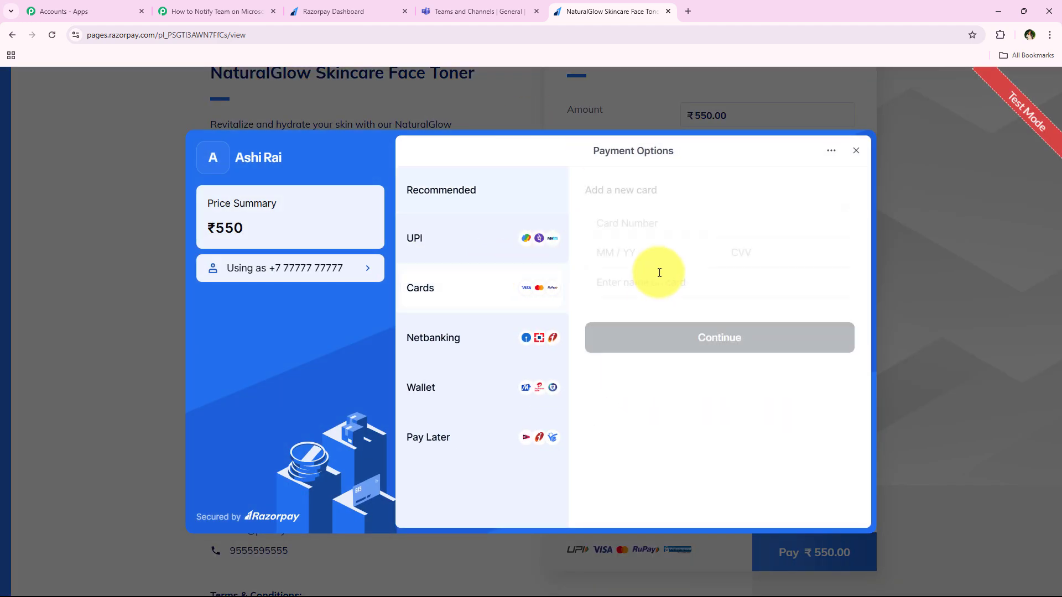
left_click(664, 224)
left_click(695, 294)
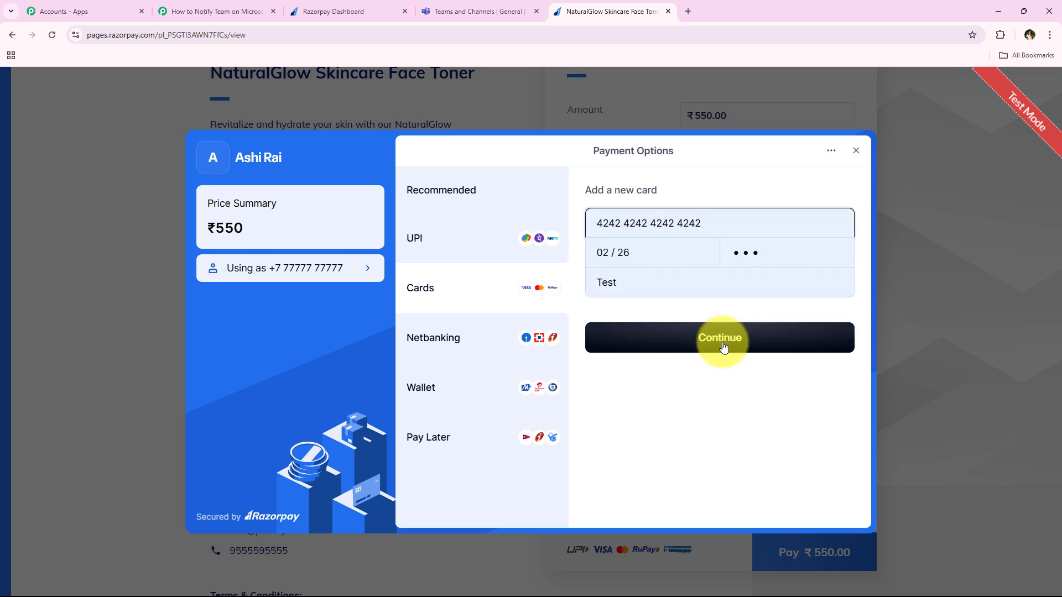
left_click(718, 339)
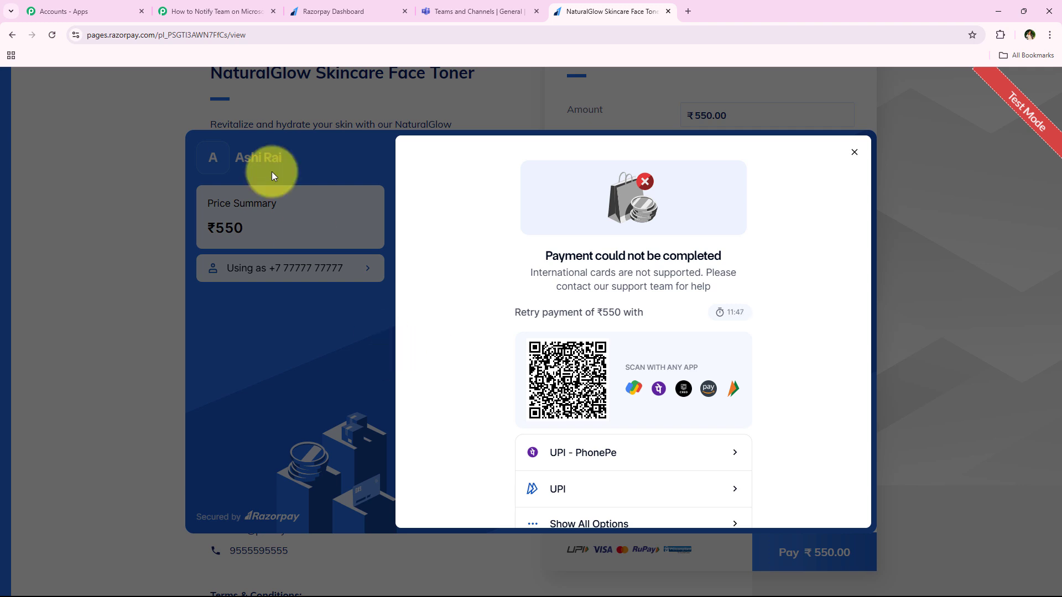
Return to the Pabbly Connect workflow and check the captured webhook response for the payment status and the customer's name, email and phone
left_click(221, 11)
scroll(177, 359, "down", 1)
scroll(177, 360, "down", 5)
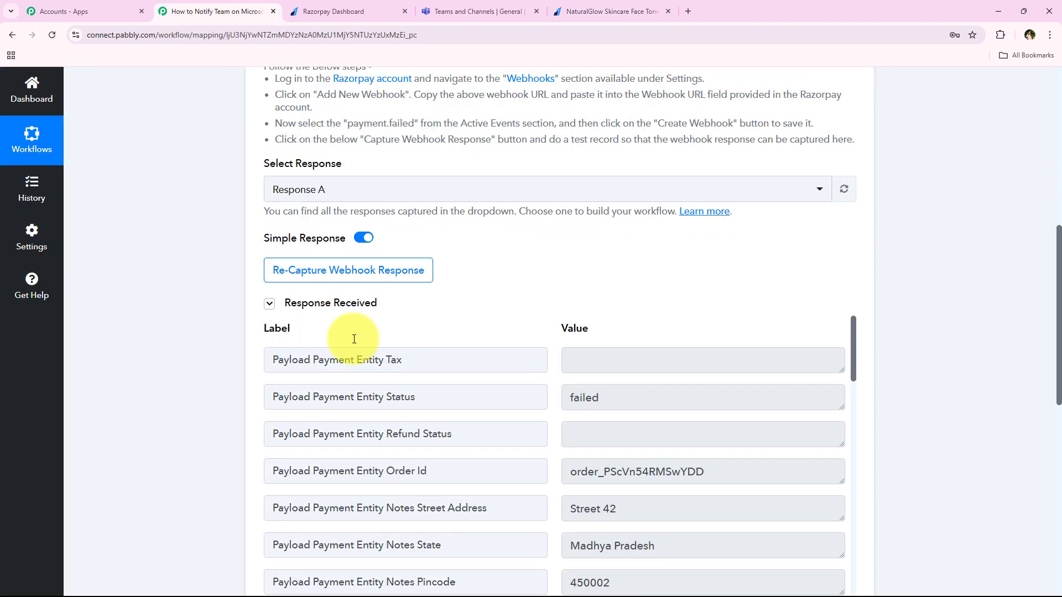
scroll(169, 243, "down", 2)
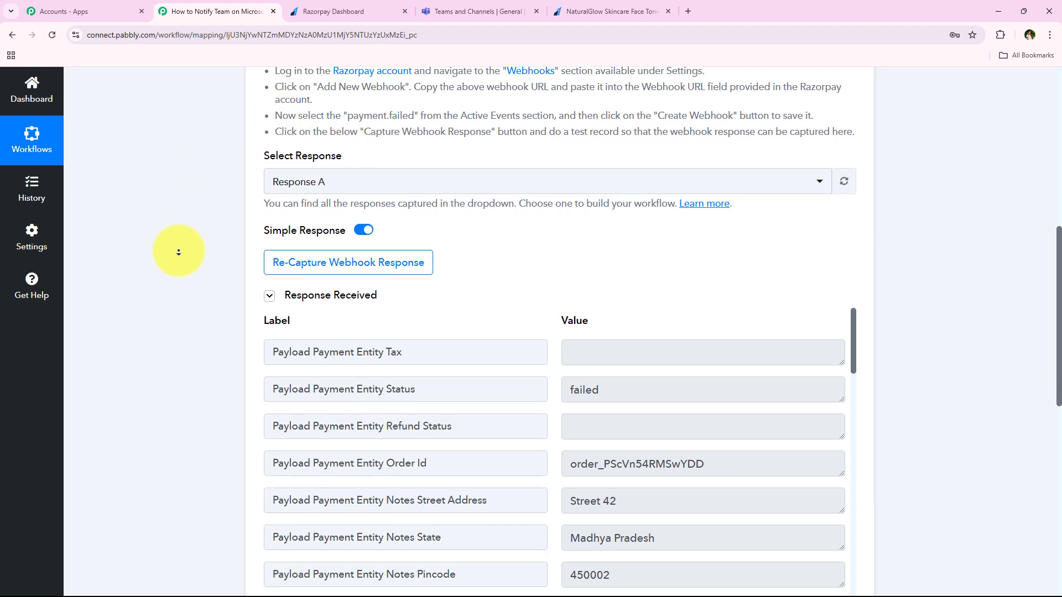
scroll(570, 434, "down", 1)
scroll(575, 434, "down", 3)
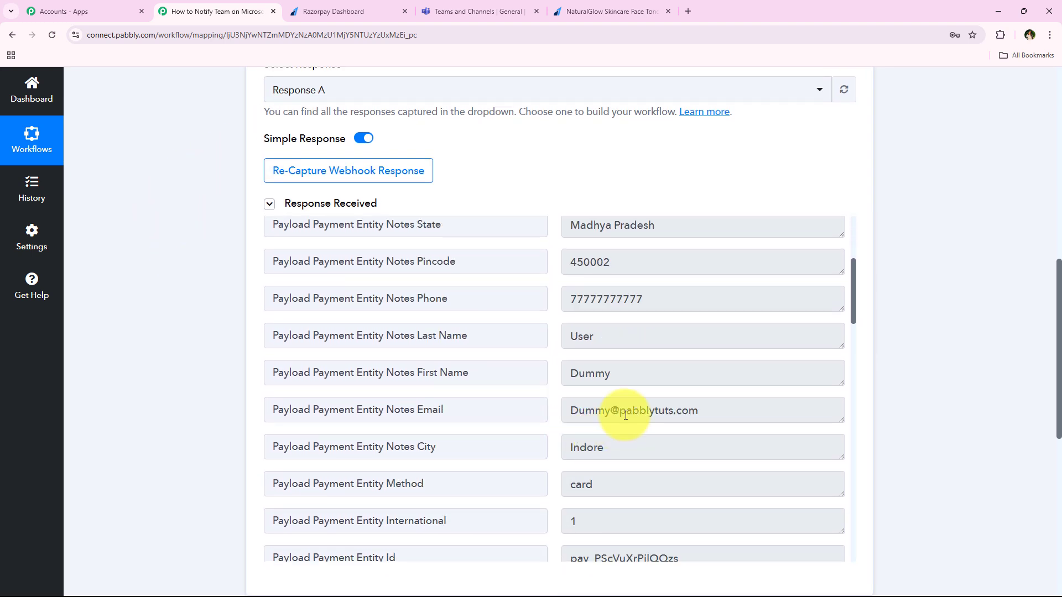
left_click_drag(611, 374, 526, 373)
left_click_drag(696, 410, 526, 410)
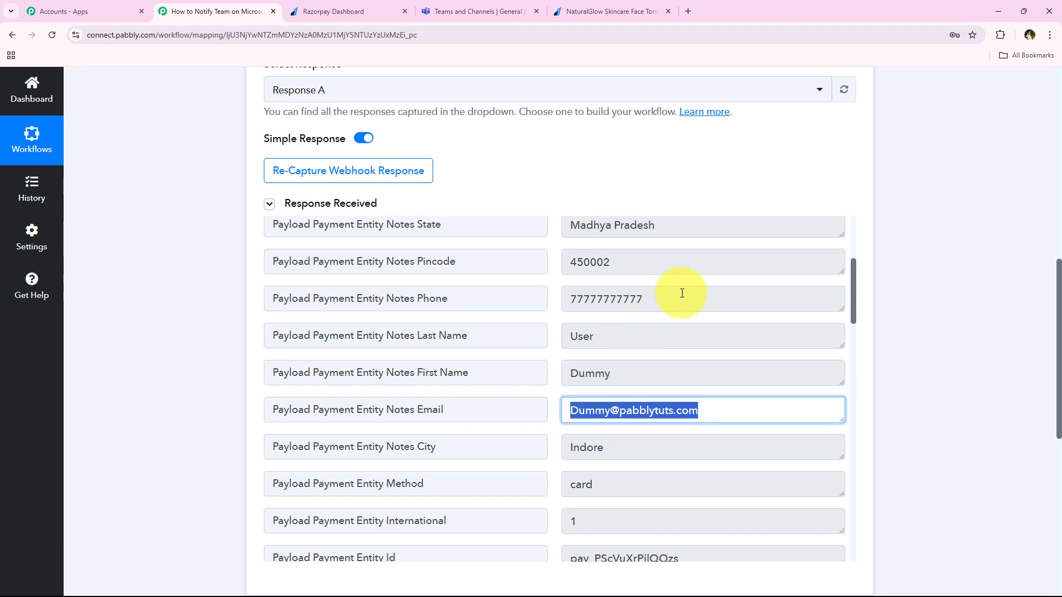
left_click_drag(683, 299, 290, 290)
scroll(380, 426, "up", 1)
scroll(669, 271, "up", 1)
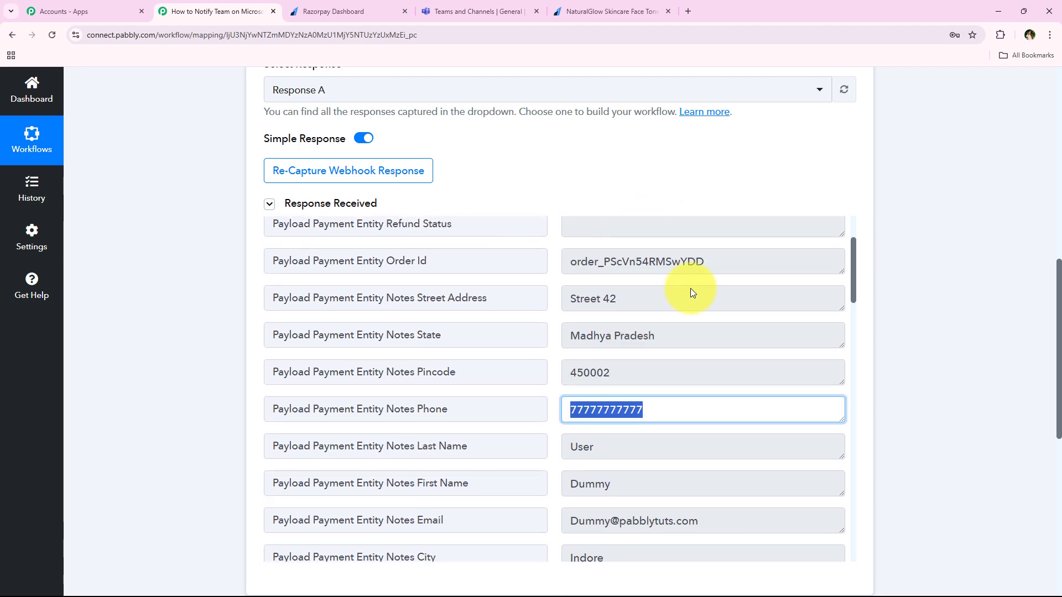
scroll(484, 359, "down", 1)
scroll(442, 376, "up", 1)
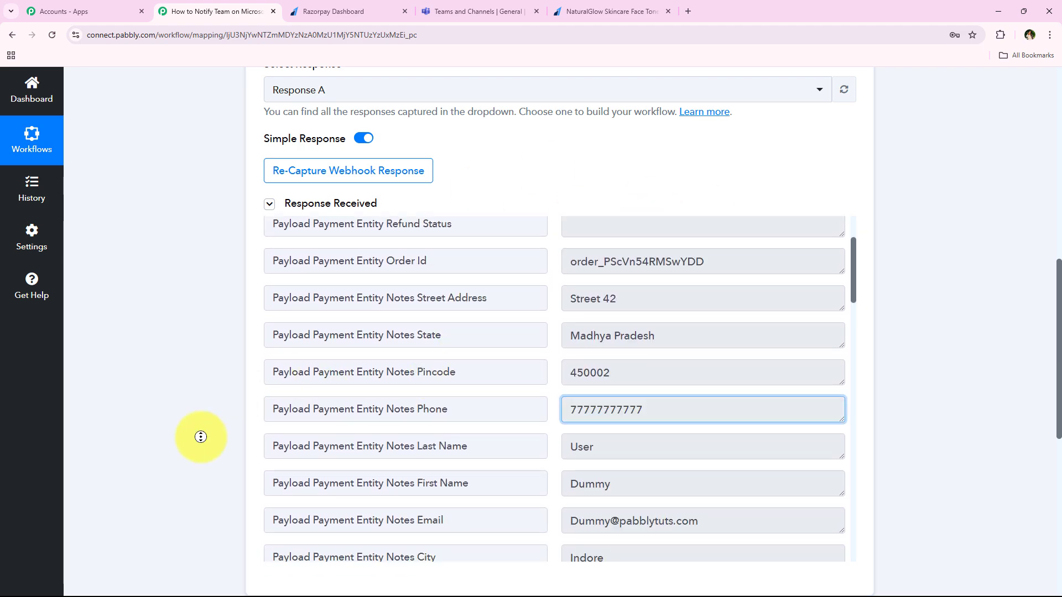
scroll(193, 332, "up", 10)
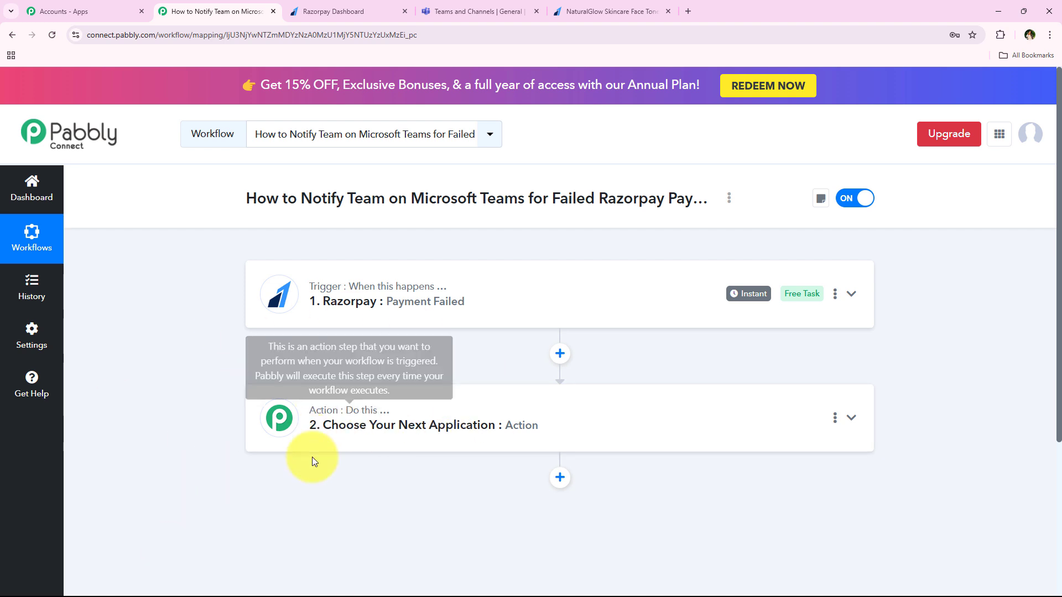
Expand the workflow's second step, search for "microsoft t" and choose Microsoft Teams as the action app
left_click(344, 420)
scroll(221, 332, "down", 3)
scroll(212, 363, "up", 3)
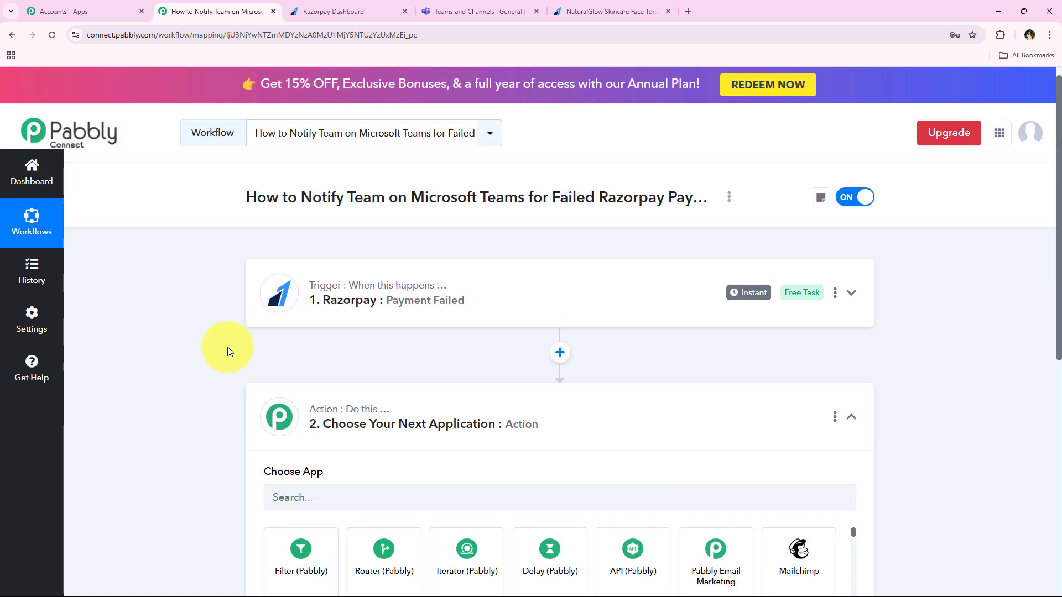
left_click_drag(301, 199, 532, 202)
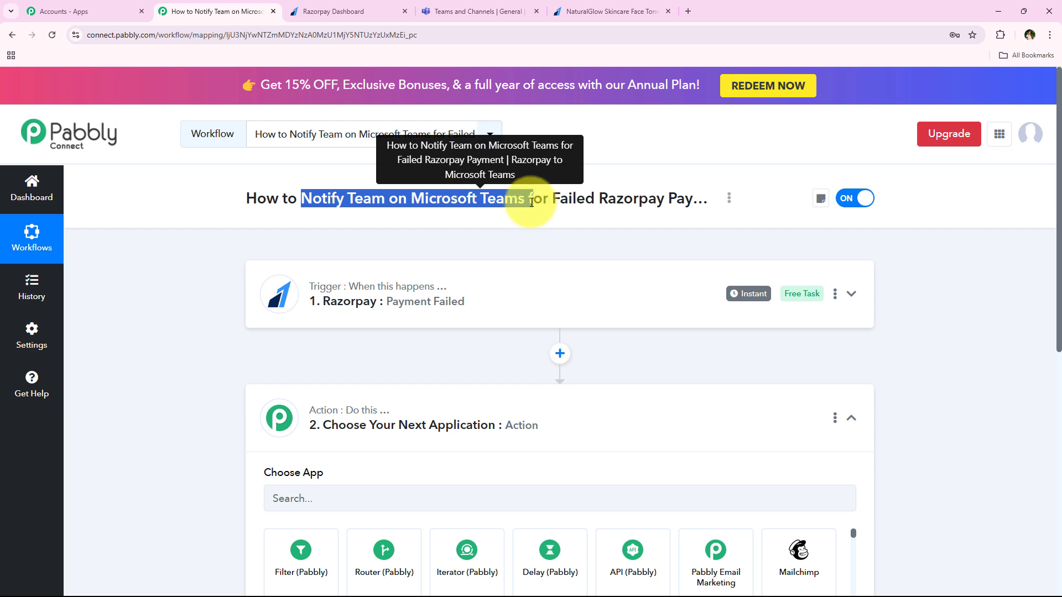
left_click(437, 335)
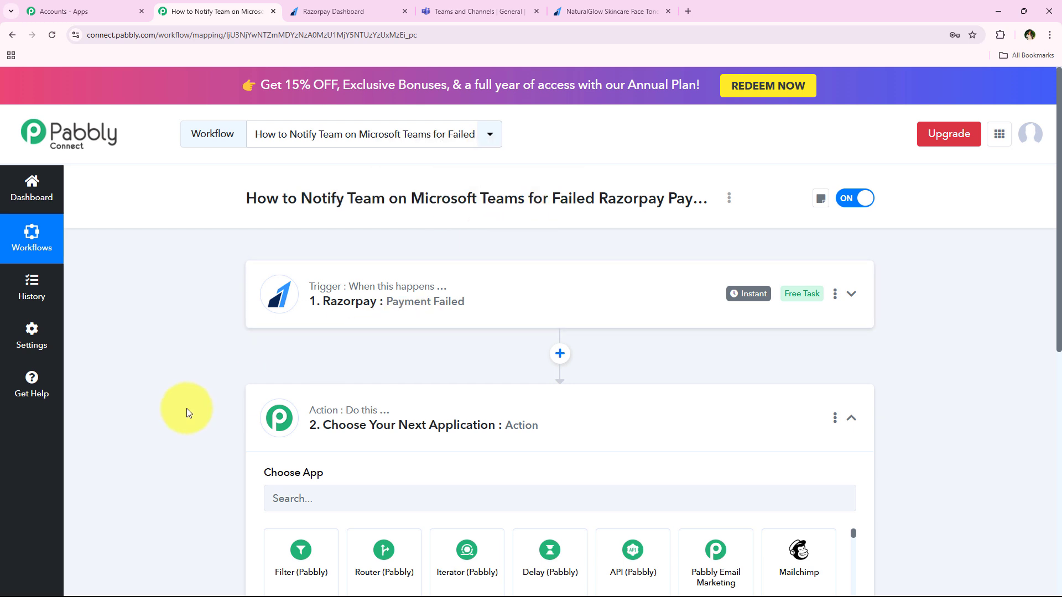
scroll(191, 412, "down", 1)
scroll(217, 443, "up", 1)
scroll(218, 442, "down", 2)
left_click(325, 379)
scroll(242, 378, "down", 2)
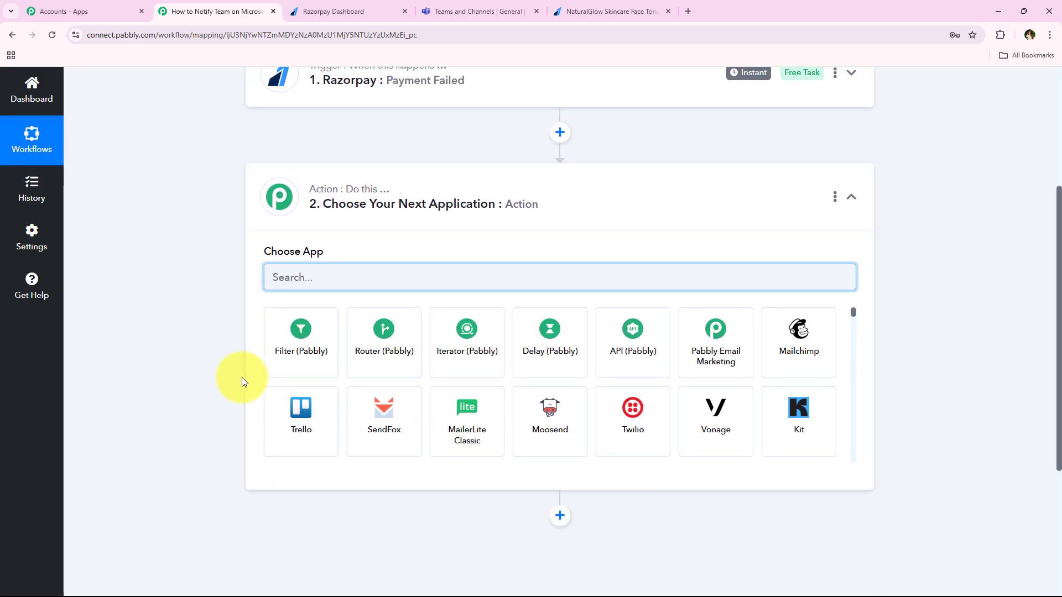
type("micr")
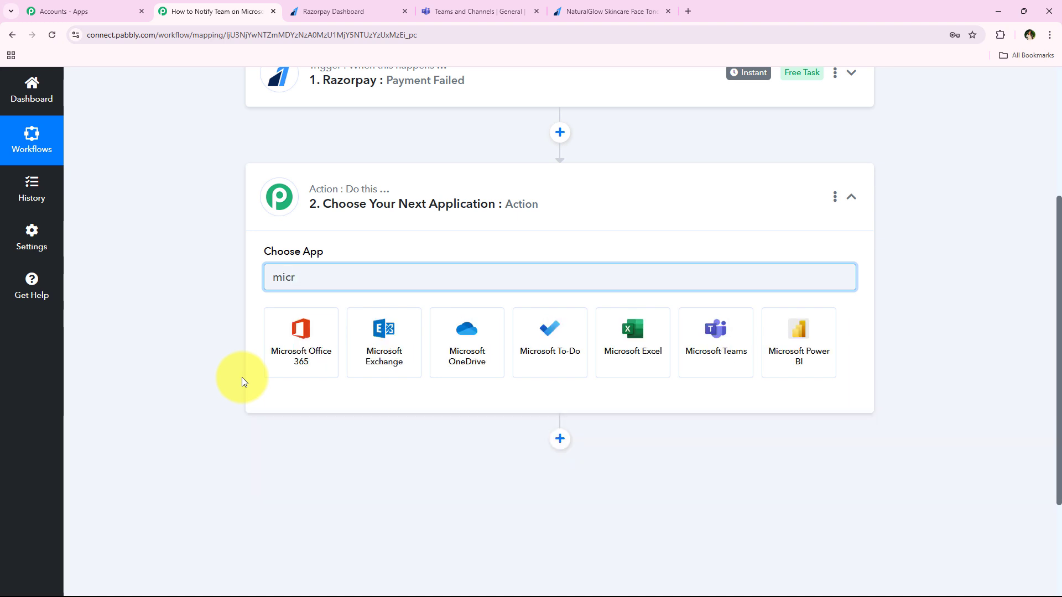
type("osoft t")
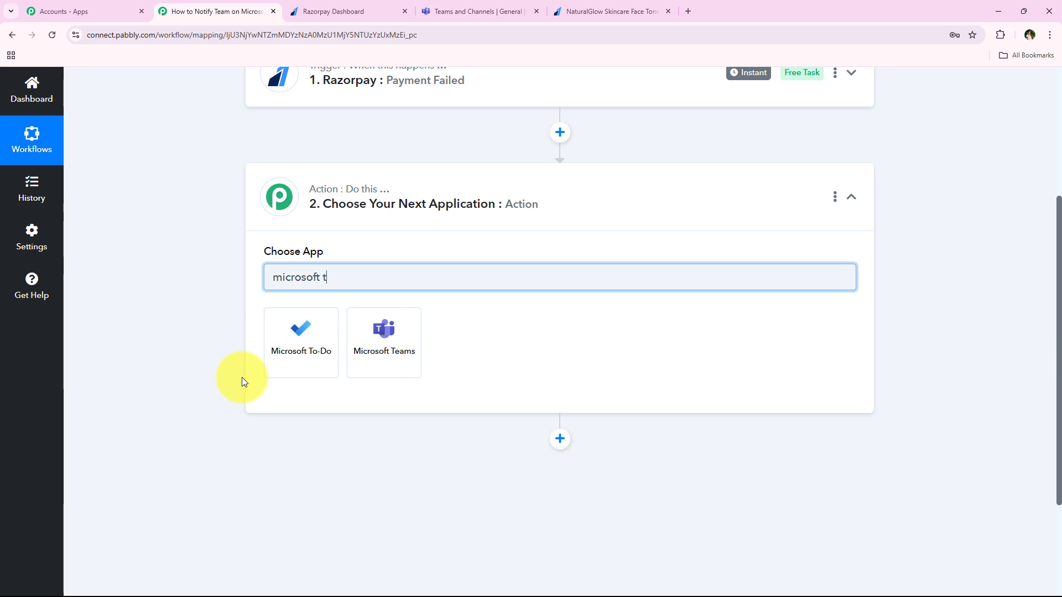
left_click(381, 333)
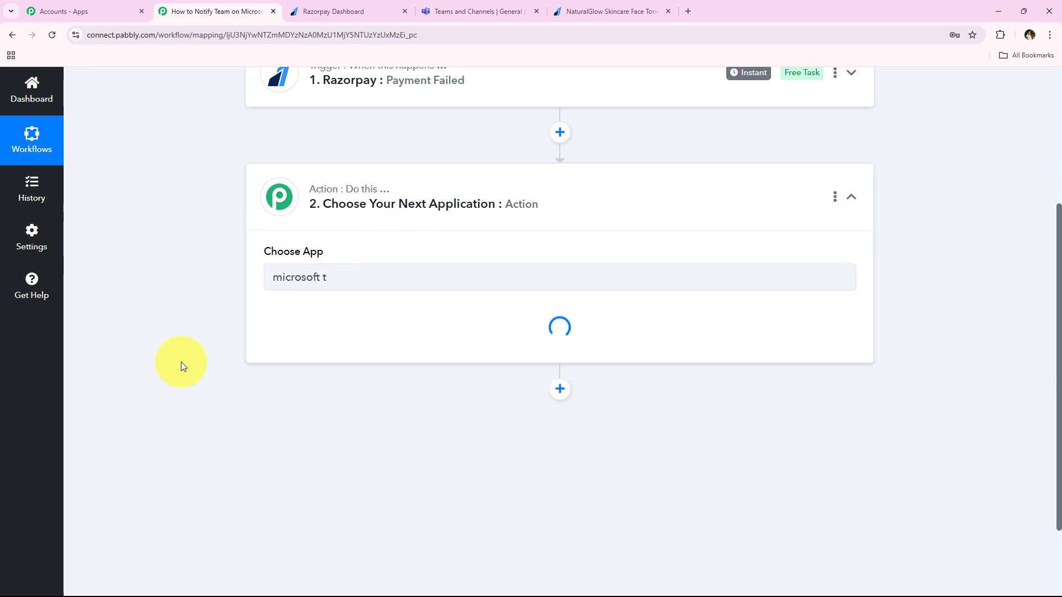
Set the Microsoft Teams action event to Send Message in a Channel
left_click_drag(262, 311, 331, 313)
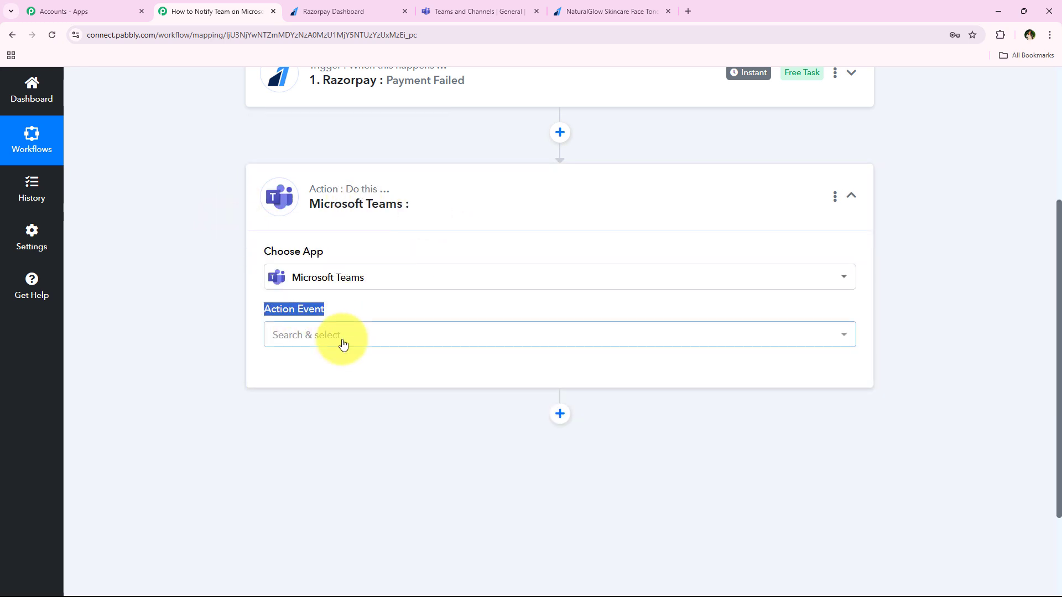
left_click(343, 344)
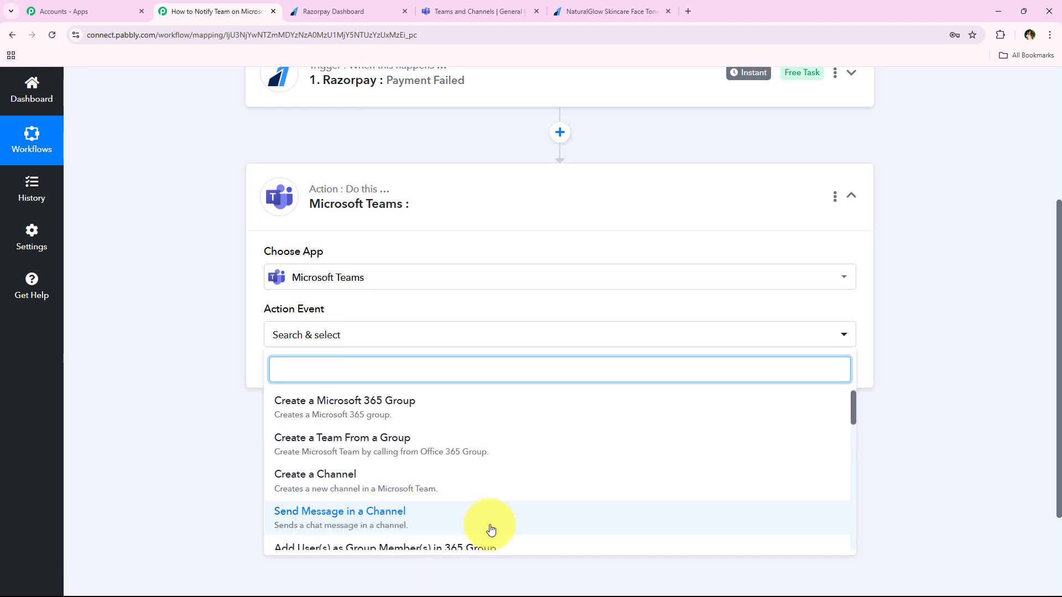
left_click(676, 529)
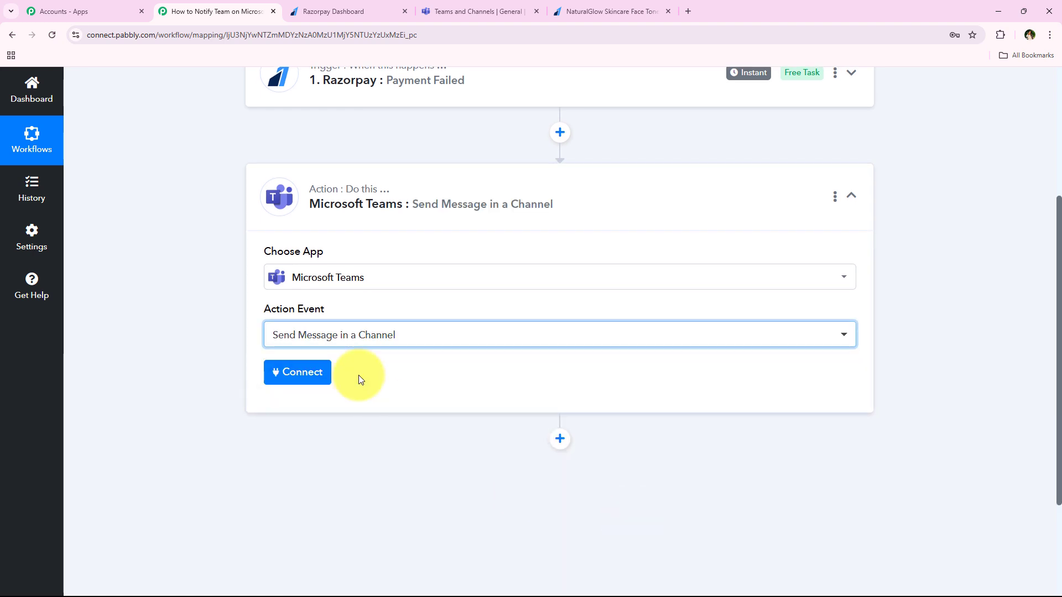
Add a new Microsoft Teams connection for the action step and accept the permissions requested for Pabbly Connect
left_click(277, 371)
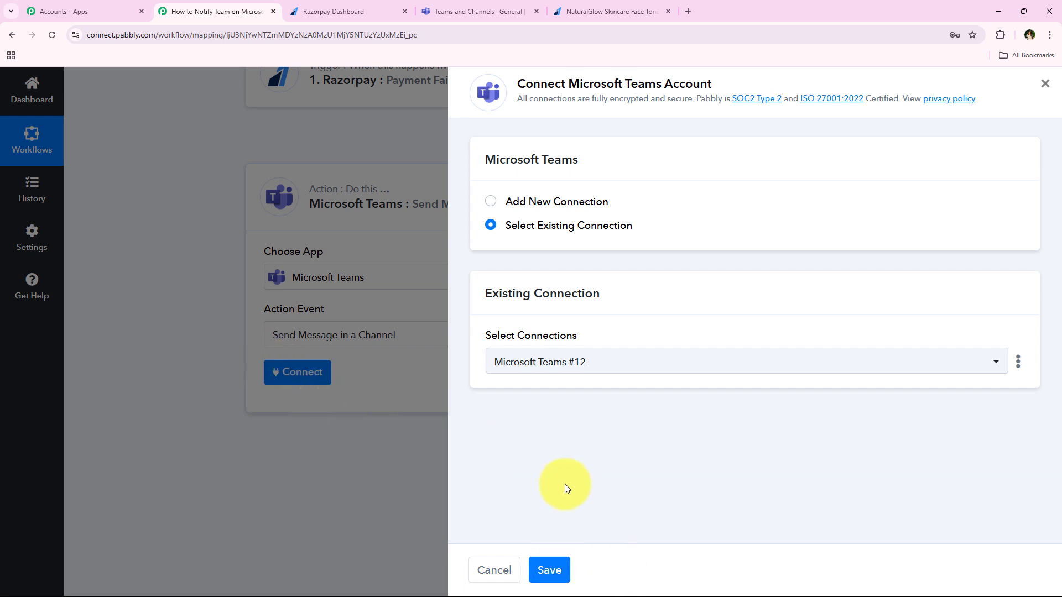
left_click(532, 201)
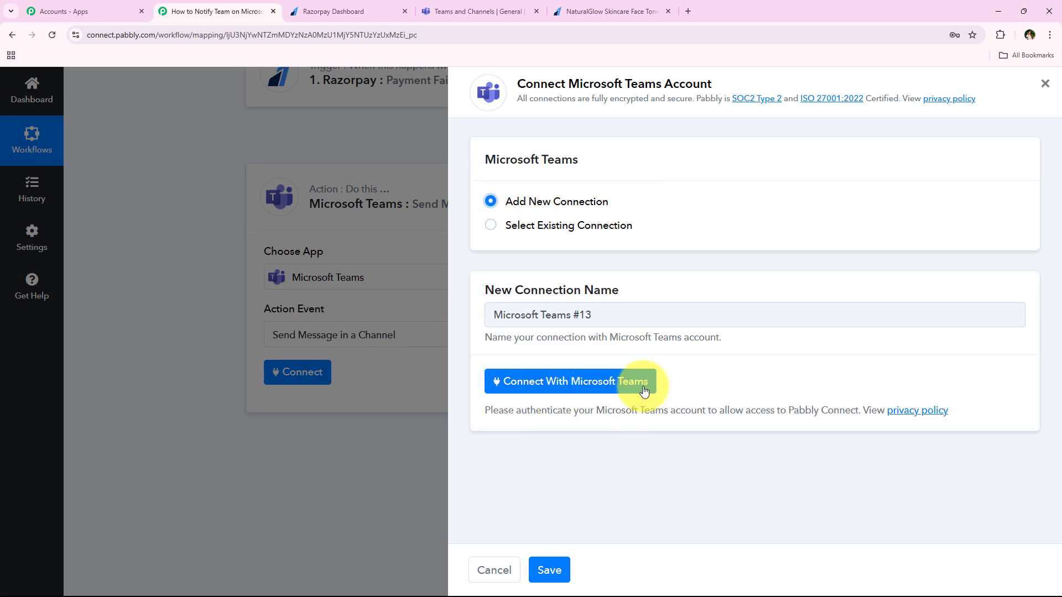
left_click(594, 381)
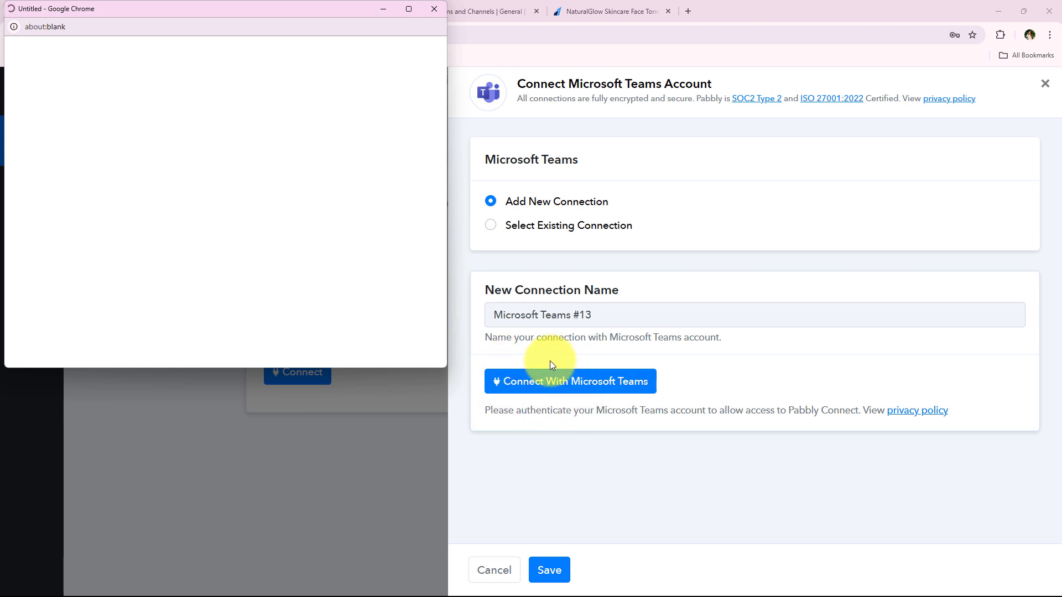
left_click(549, 377)
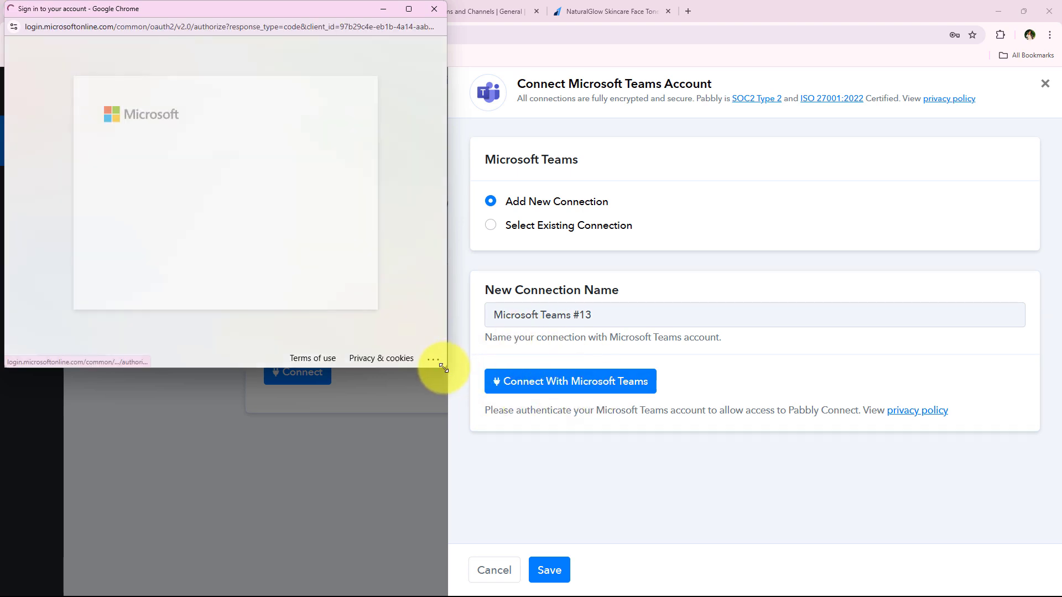
left_click_drag(433, 369, 428, 500)
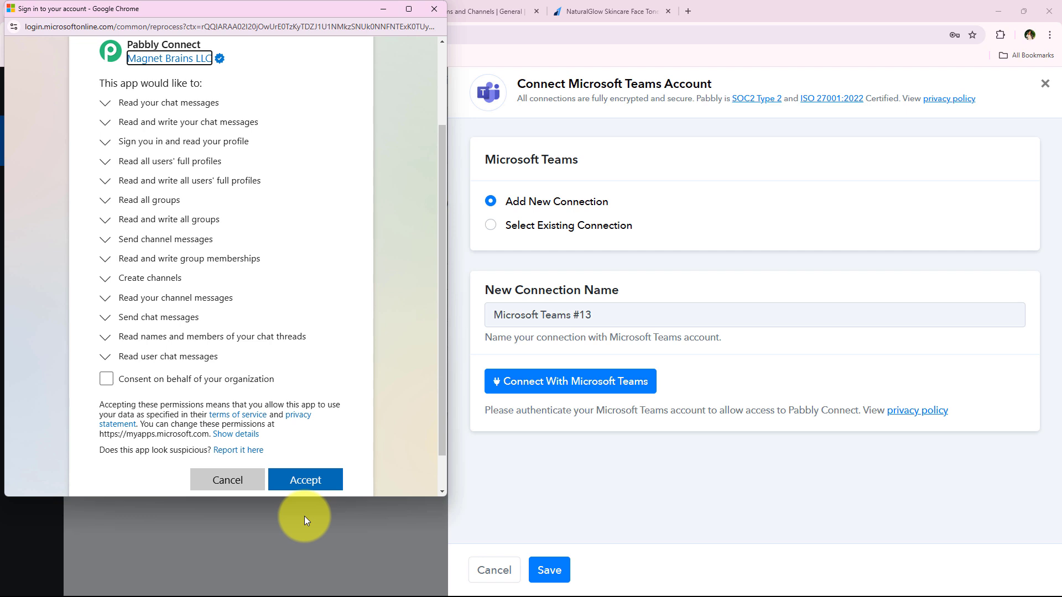
left_click(304, 482)
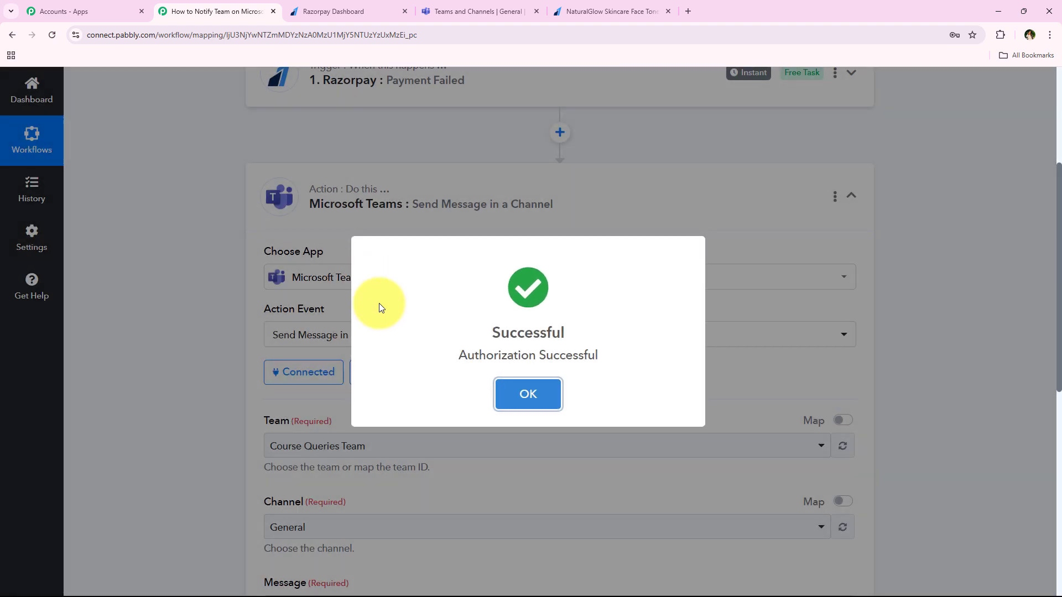
left_click(517, 390)
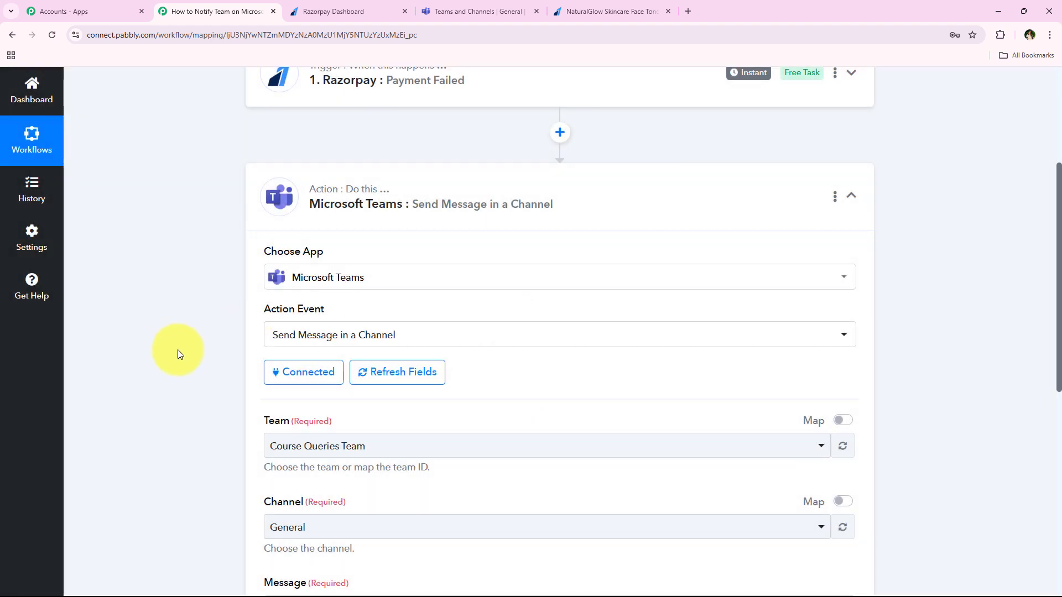
Collapse the Microsoft Teams action step in the workflow
scroll(182, 352, "up", 1)
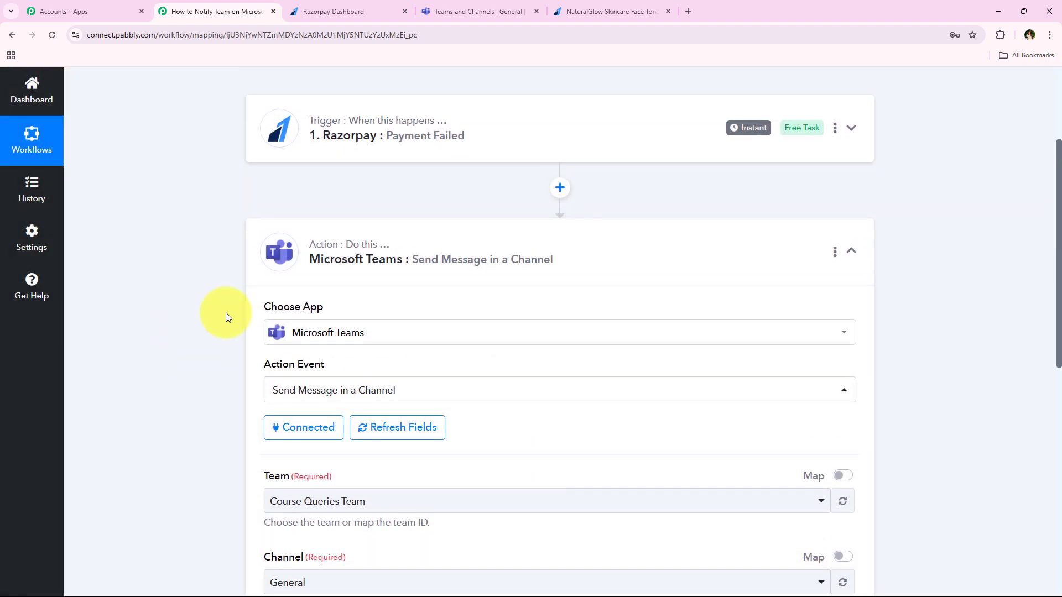
left_click(320, 285)
scroll(202, 310, "up", 3)
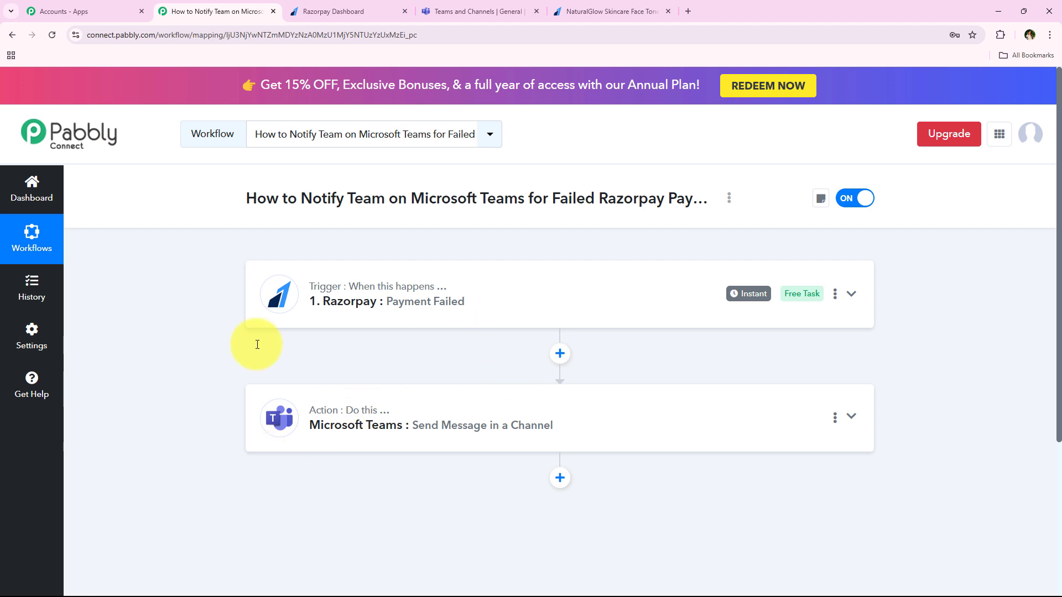
Check the NaturalGlow Skincare Face Toner payment page in the Razorpay dashboard and return to the workflow
left_click(351, 8)
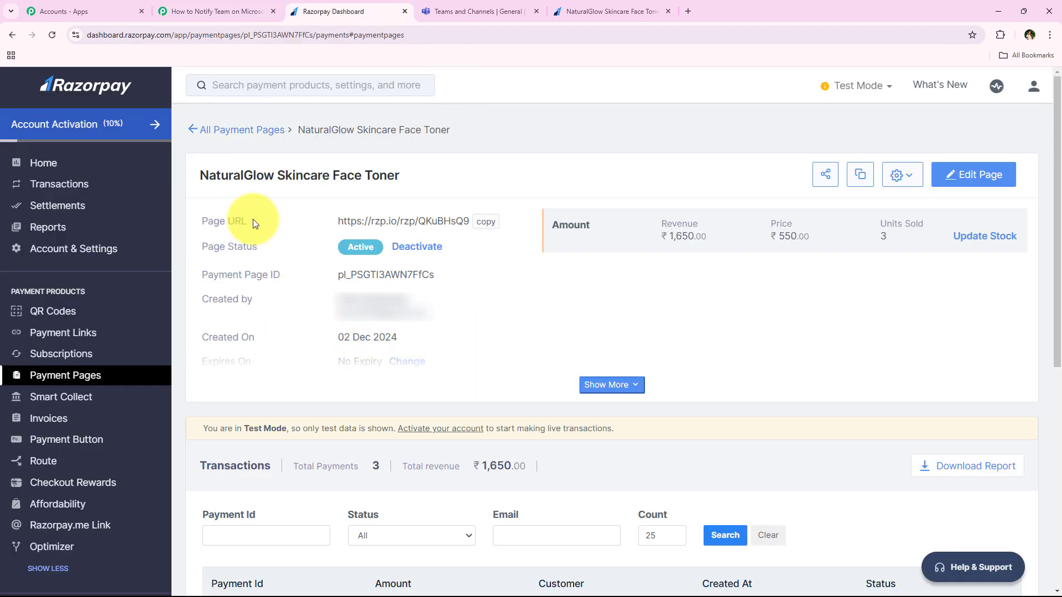
left_click_drag(195, 181, 419, 187)
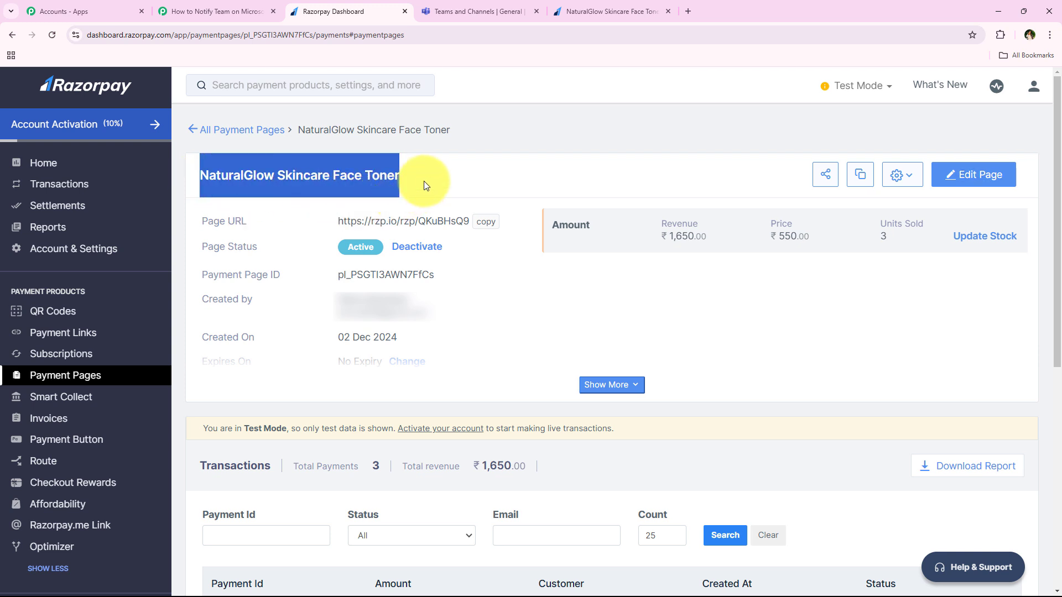
left_click(423, 181)
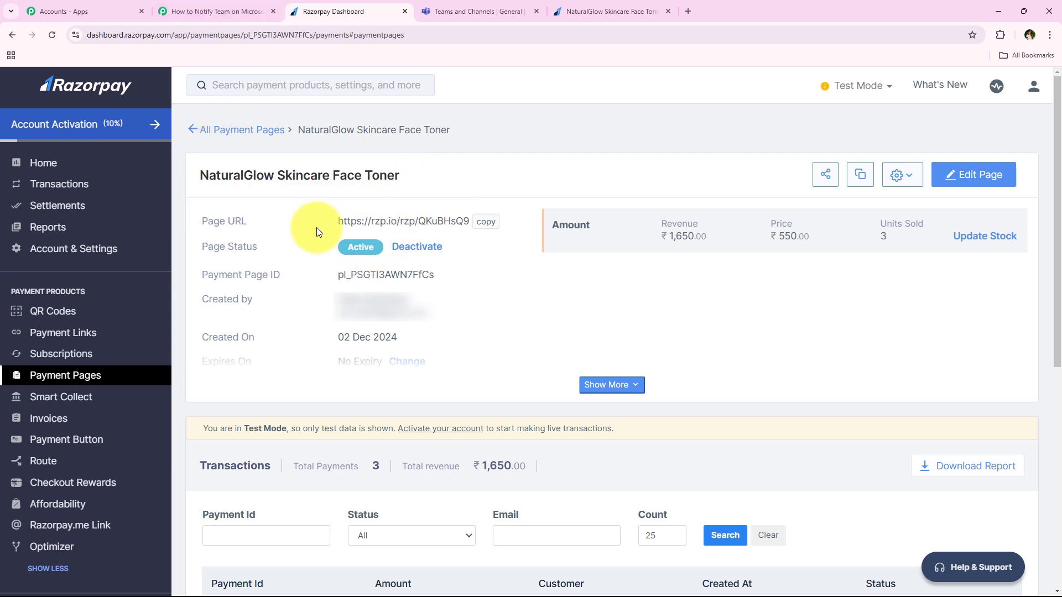
left_click(229, 11)
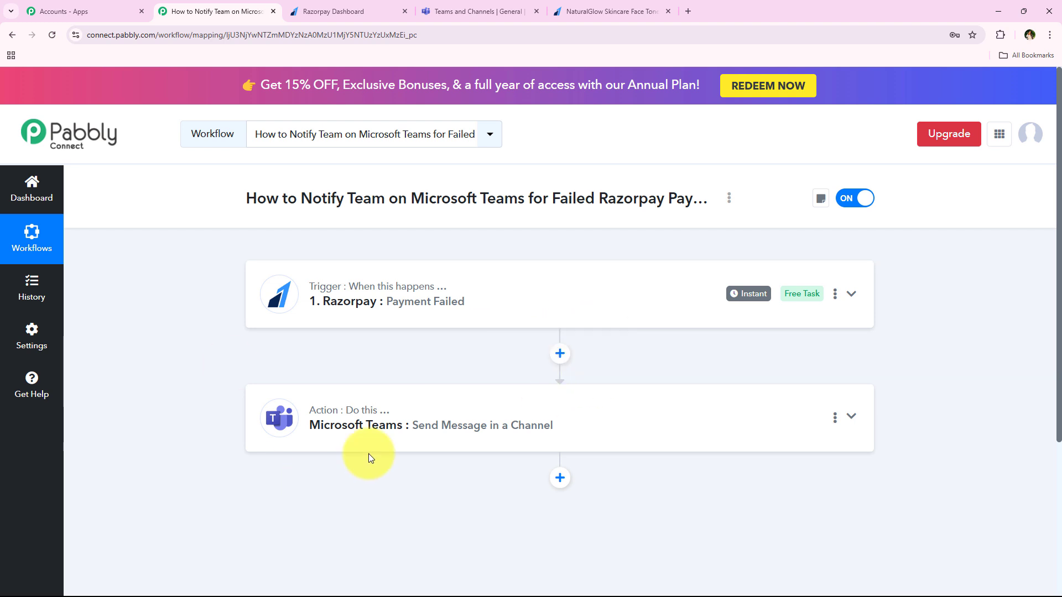
Insert a Filter (Pabbly) step between the Razorpay trigger and Microsoft Teams, set its event to Filter Values and connect it
left_click(569, 356)
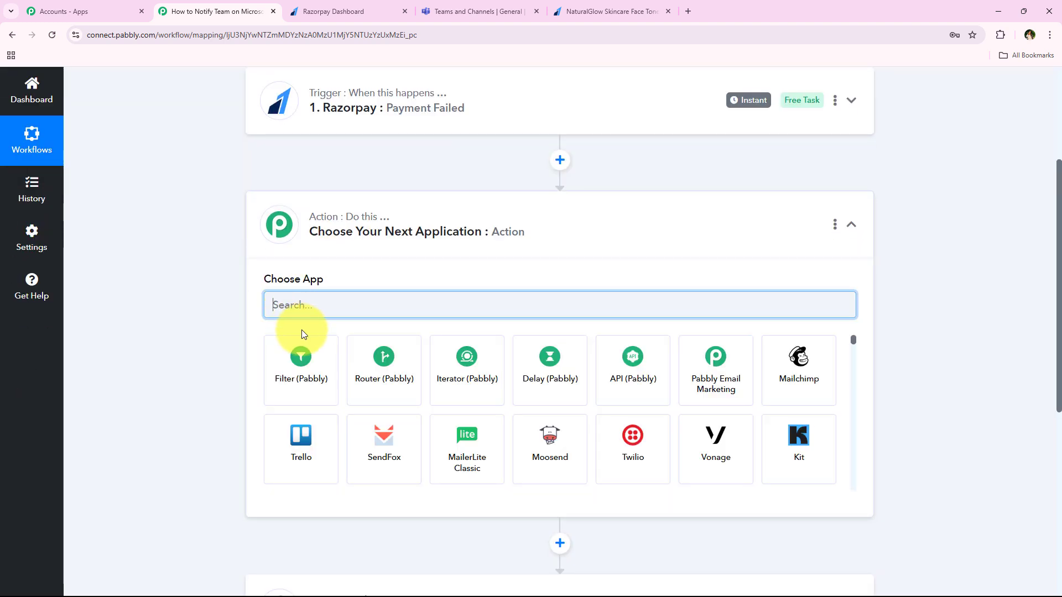
left_click(297, 349)
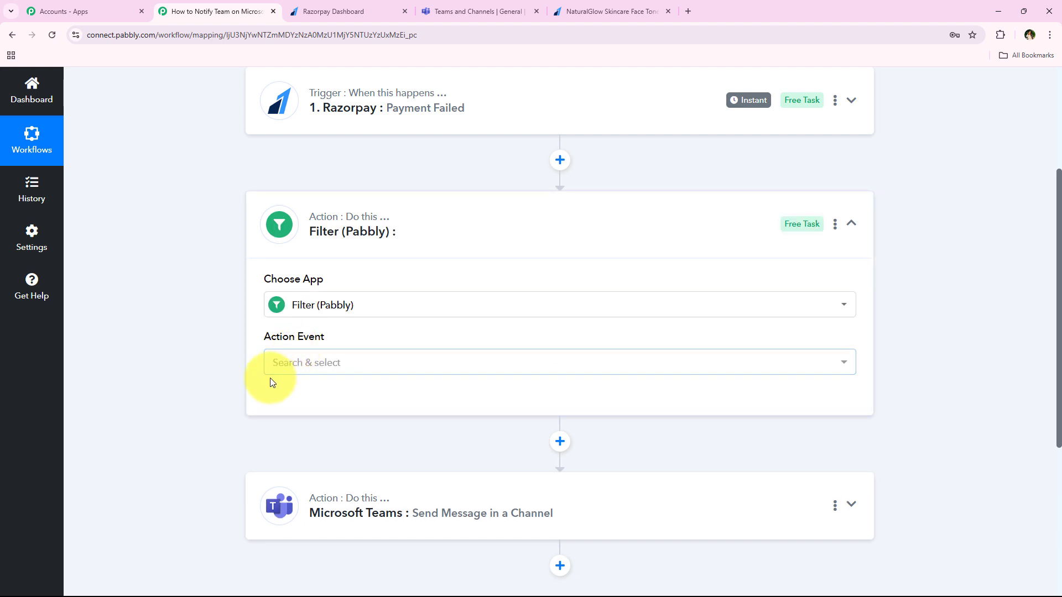
left_click(293, 367)
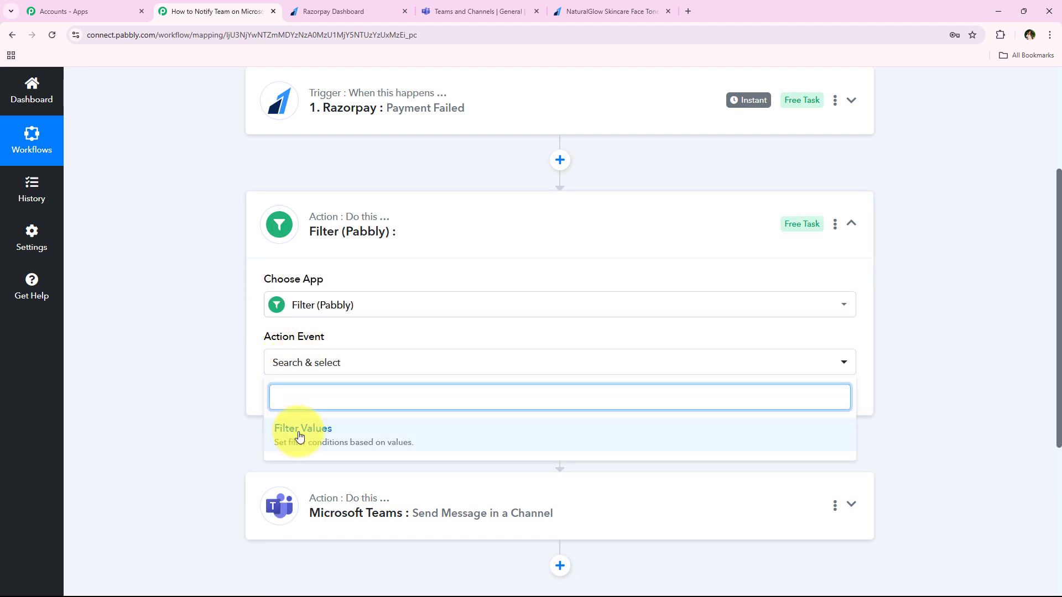
left_click(679, 448)
left_click(291, 398)
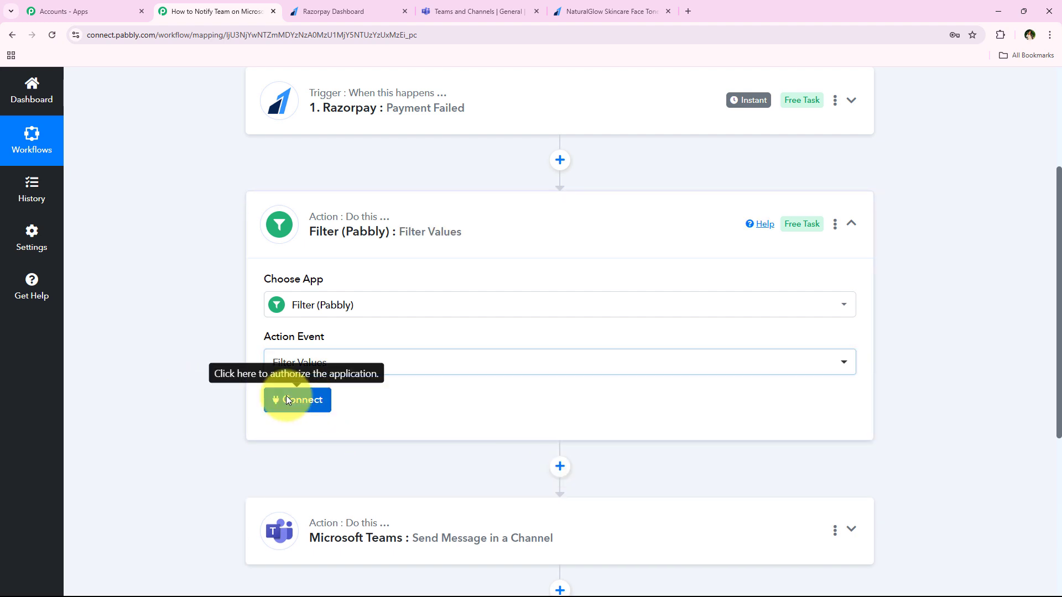
Search the filter's label options for "amou" and expand the Razorpay Payment Failed data
scroll(206, 327, "down", 3)
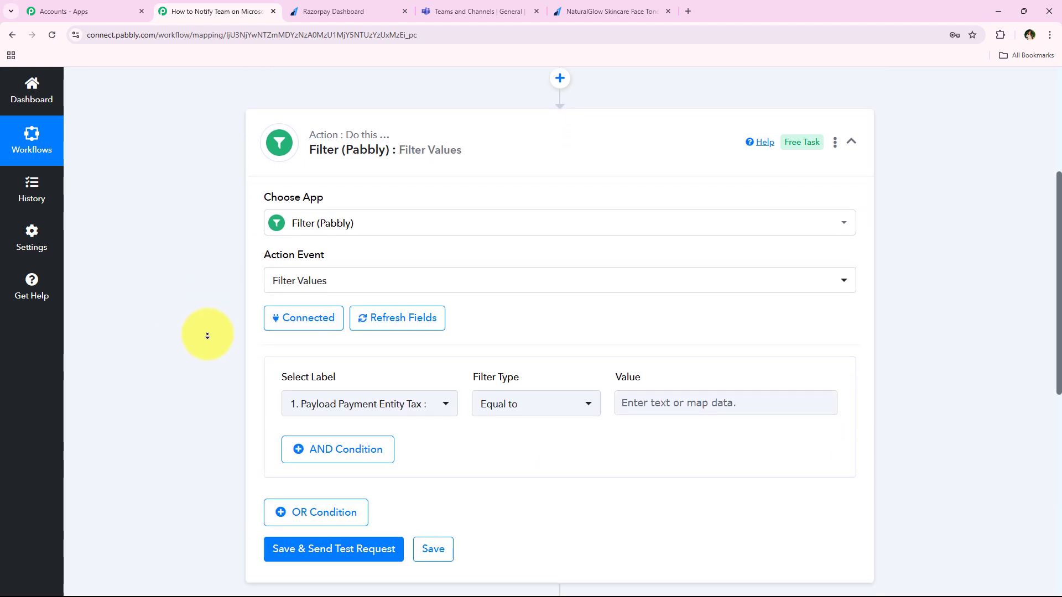
left_click(345, 329)
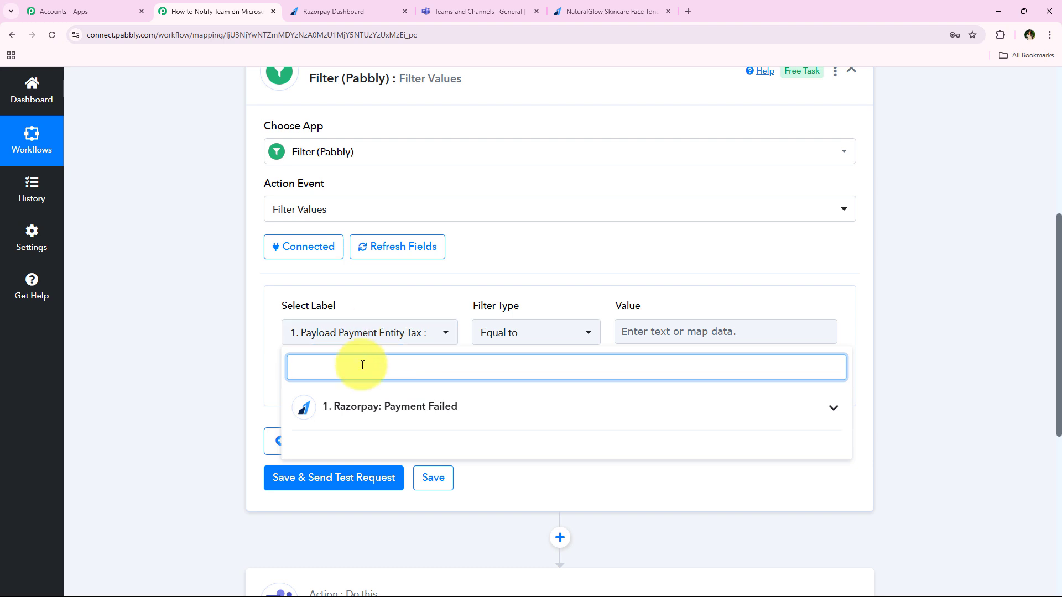
type("amou")
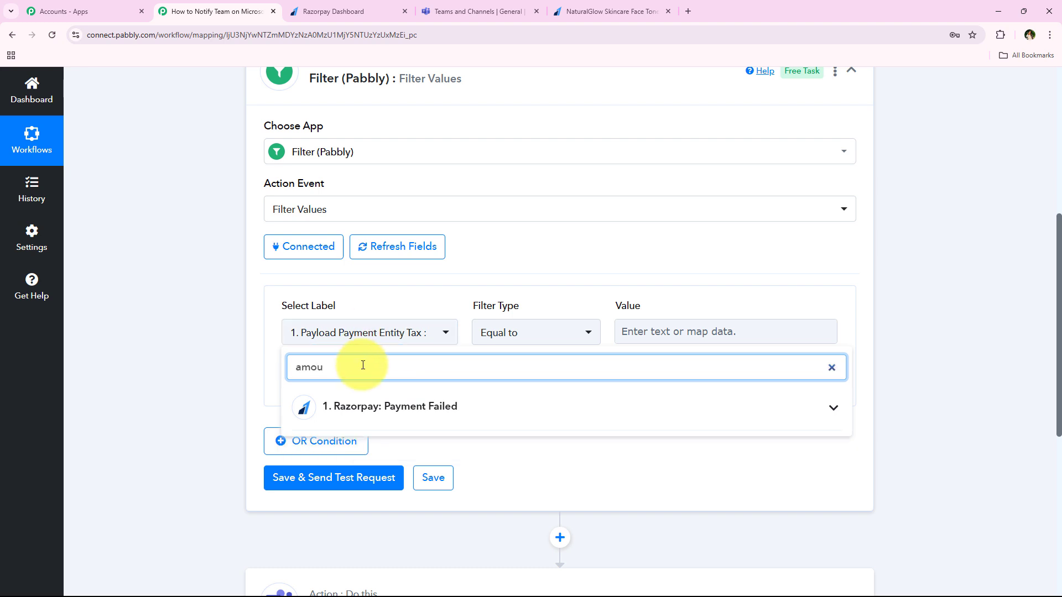
left_click(404, 407)
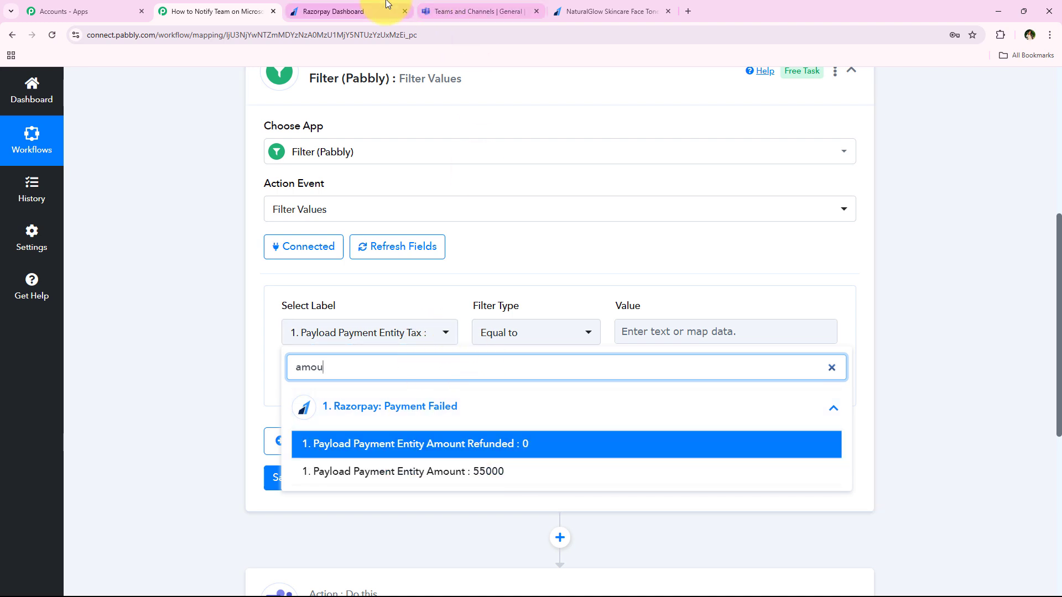
Look up the product name on its payment page in the Razorpay dashboard, then return to the workflow's filter
left_click(332, 11)
left_click_drag(202, 172, 398, 176)
left_click(398, 175)
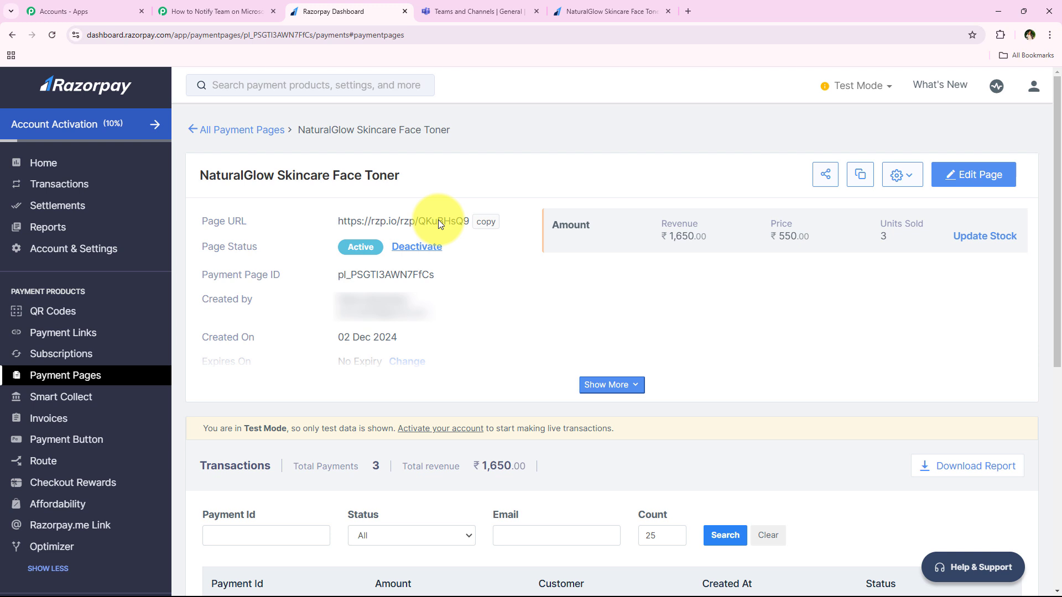
left_click(255, 8)
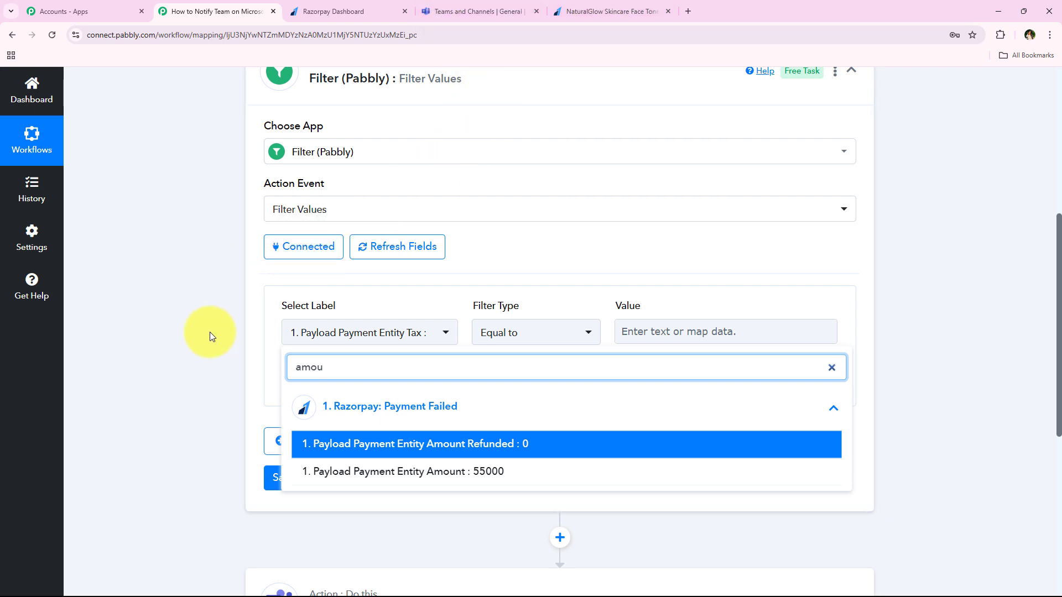
Examine the product's payable amount on the public Razorpay payment page and return to the Pabbly Connect workflow
scroll(211, 333, "down", 1)
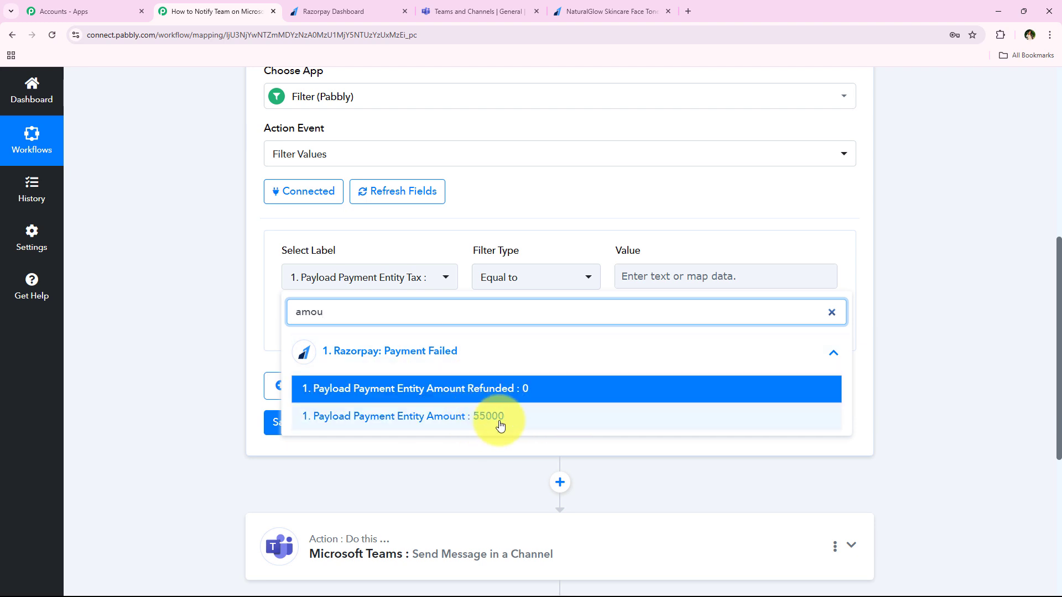
left_click(591, 5)
left_click(855, 150)
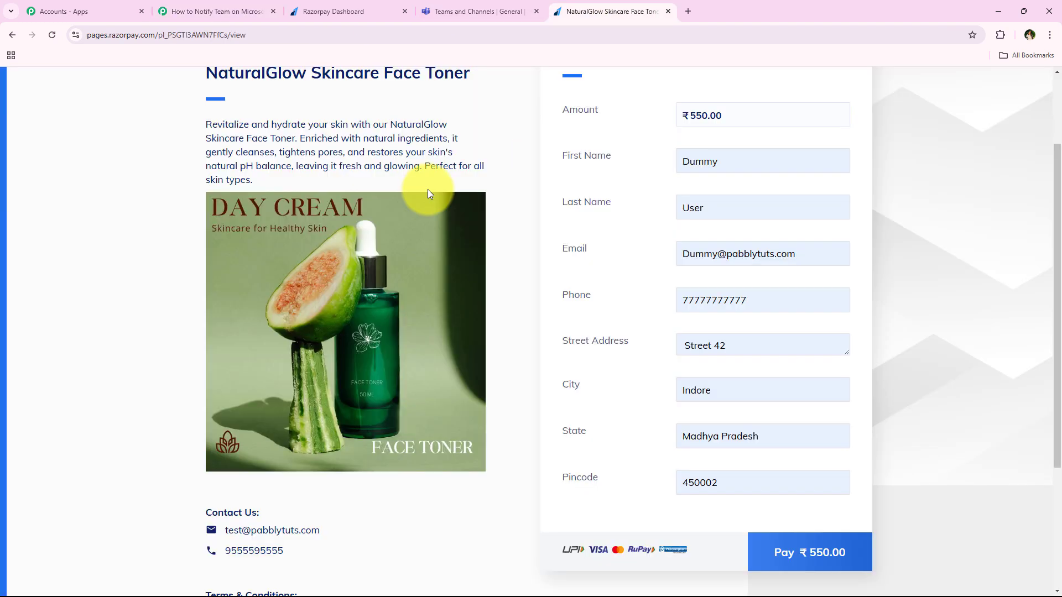
scroll(818, 526, "up", 1)
scroll(817, 526, "down", 1)
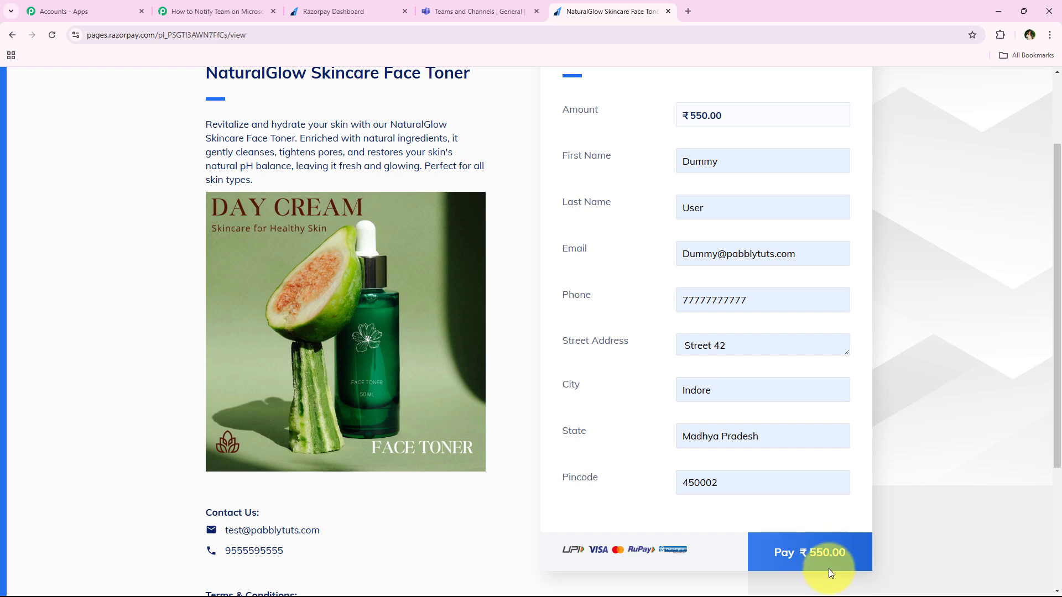
left_click(258, 7)
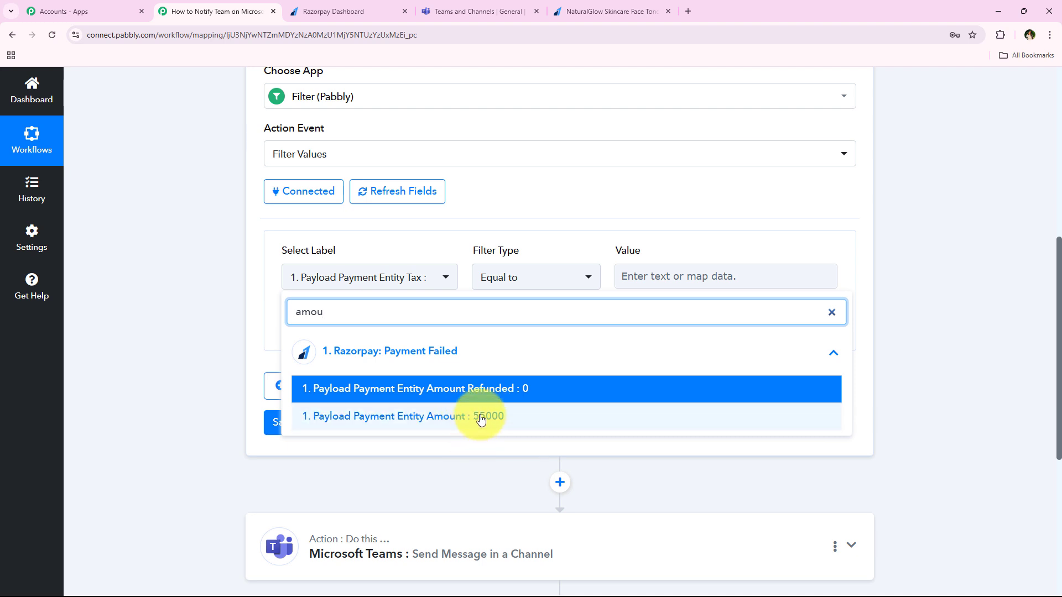
Filter on Payload Payment Entity Amount equal to 55000, then save the filter and send a test request
left_click(523, 423)
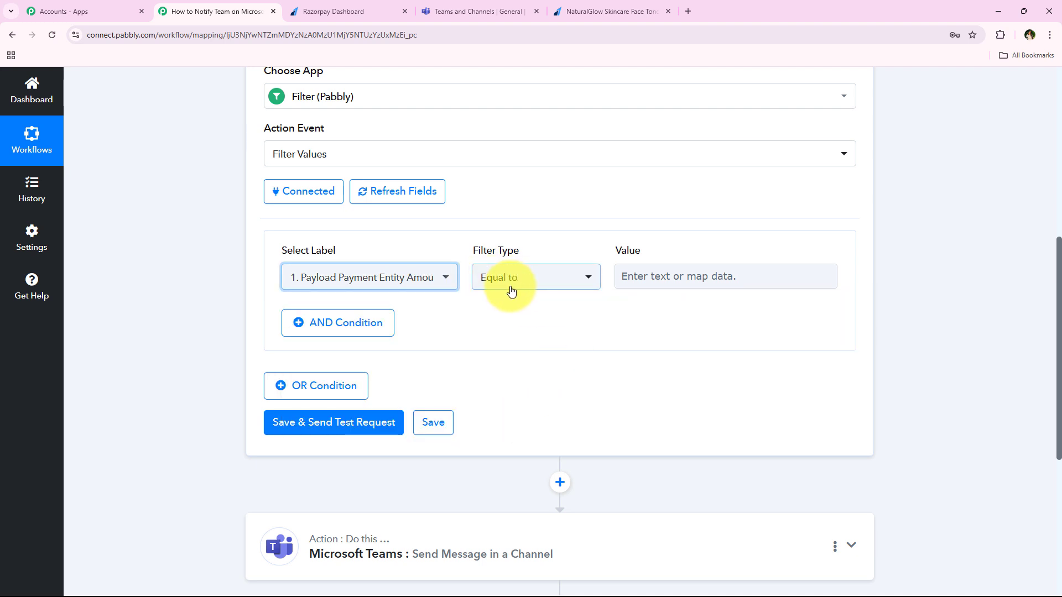
left_click(680, 278)
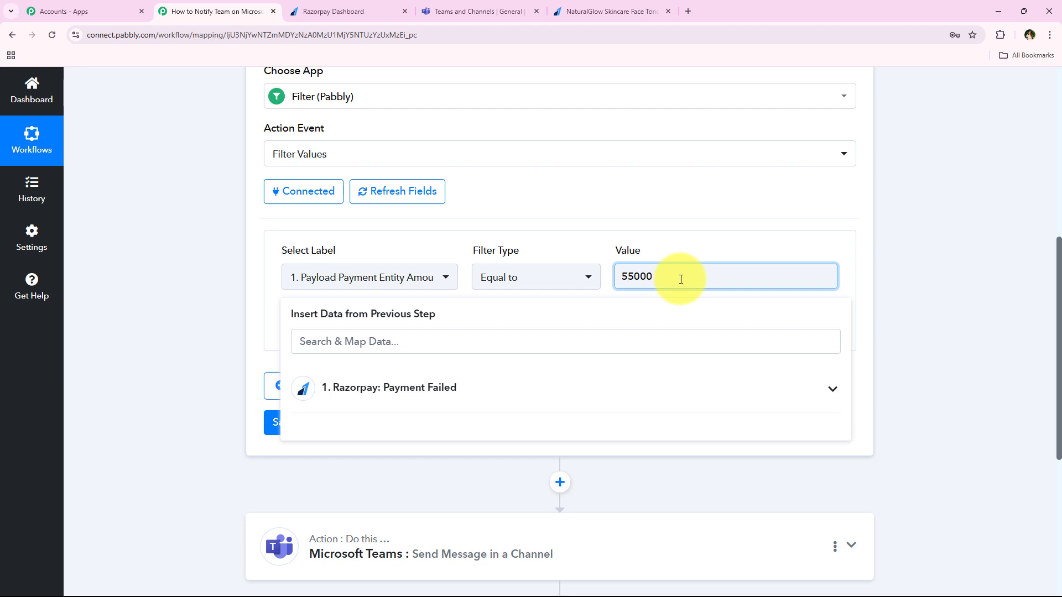
left_click(901, 241)
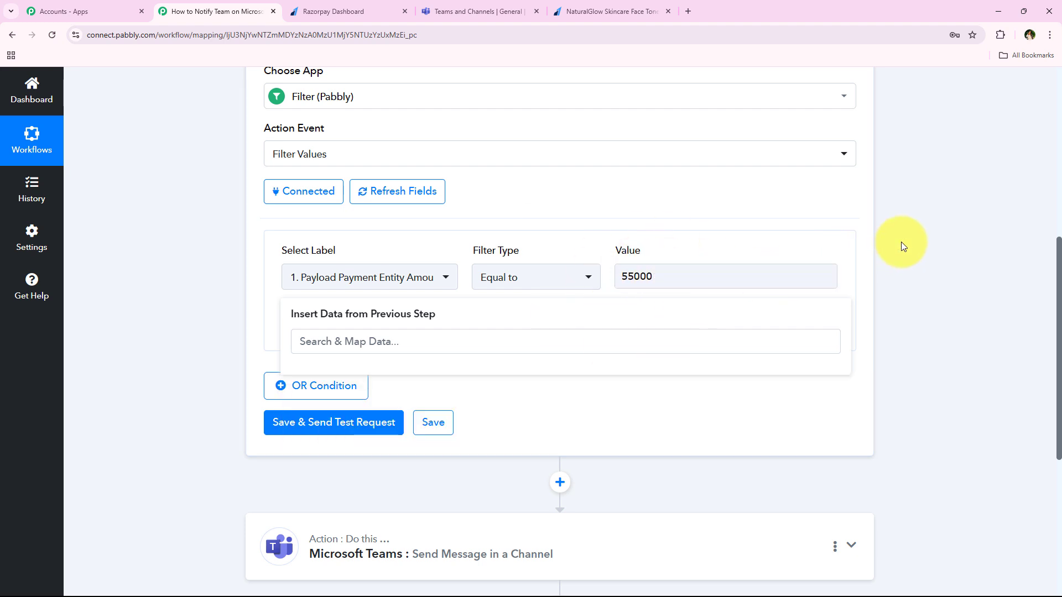
left_click(320, 429)
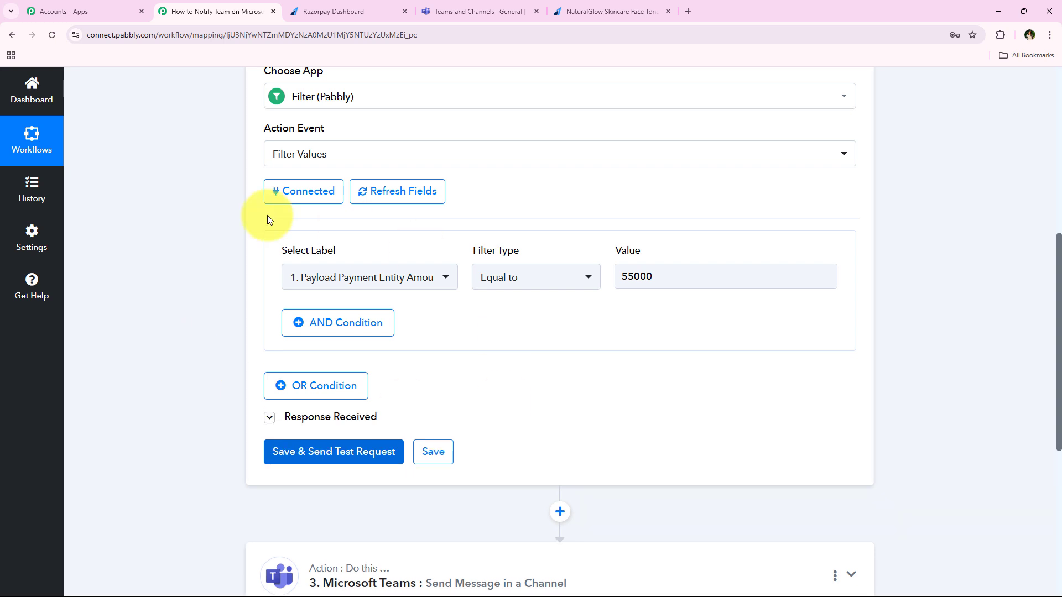
Check the message in the filter's test response and collapse the filter step
left_click_drag(681, 500, 505, 500)
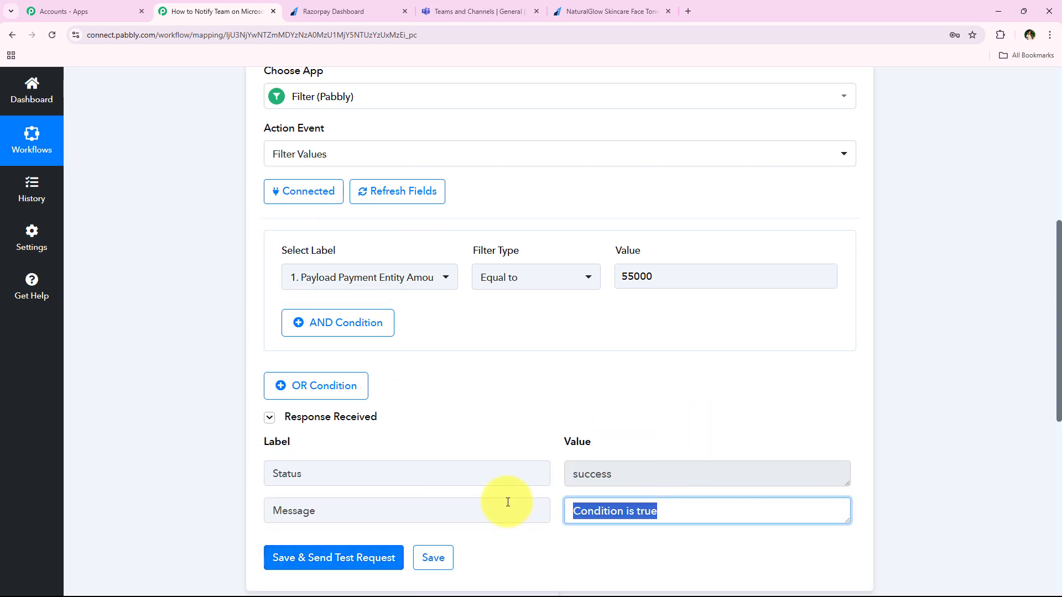
left_click(248, 360)
scroll(220, 297, "up", 6)
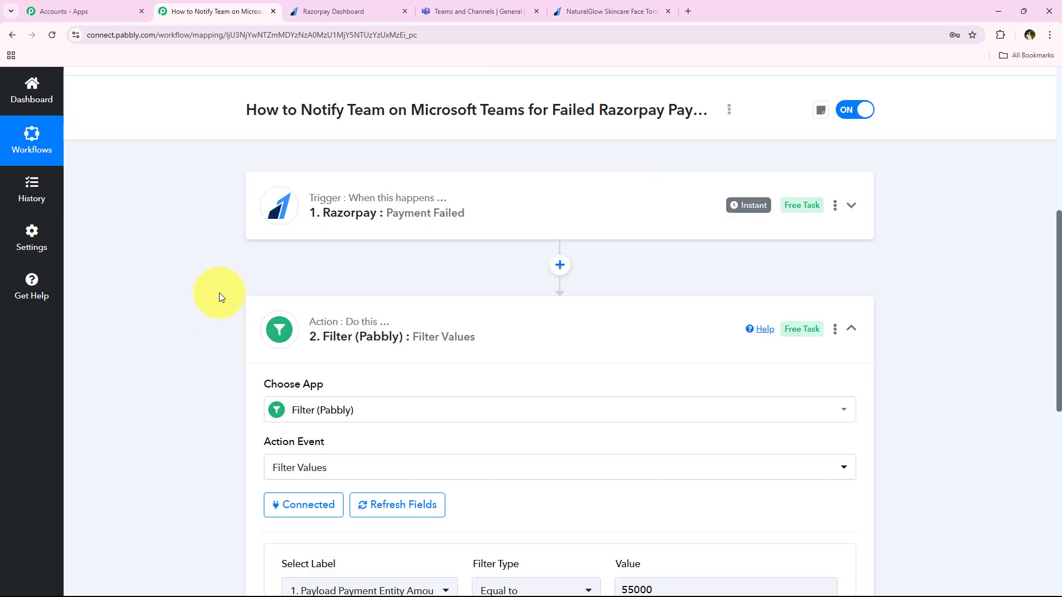
left_click(433, 385)
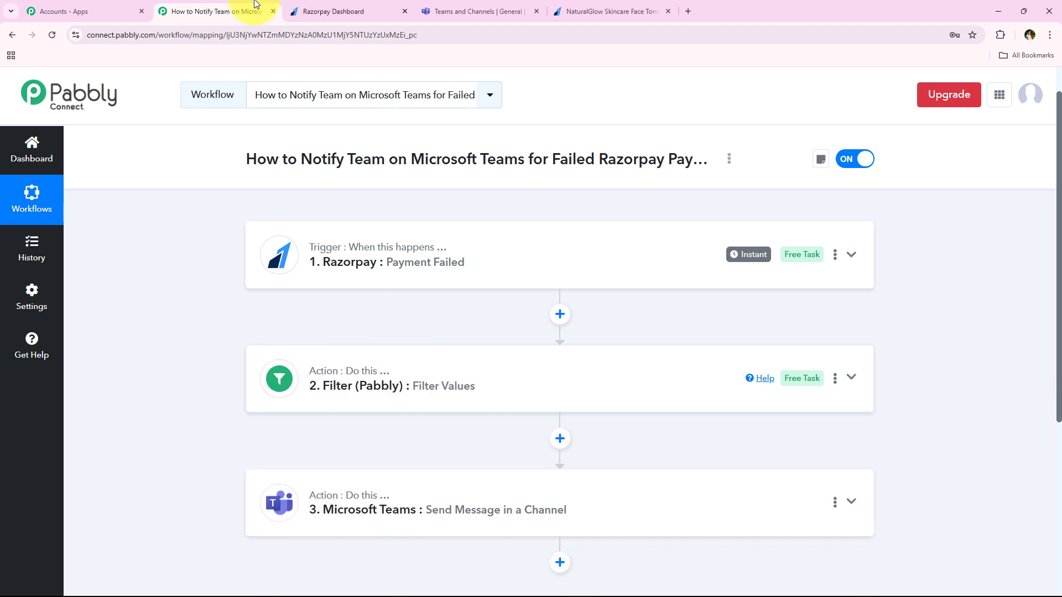
Look up the product name on its payment page in the Razorpay dashboard again and return to the Pabbly Connect workflow
left_click(327, 11)
left_click_drag(198, 176, 415, 177)
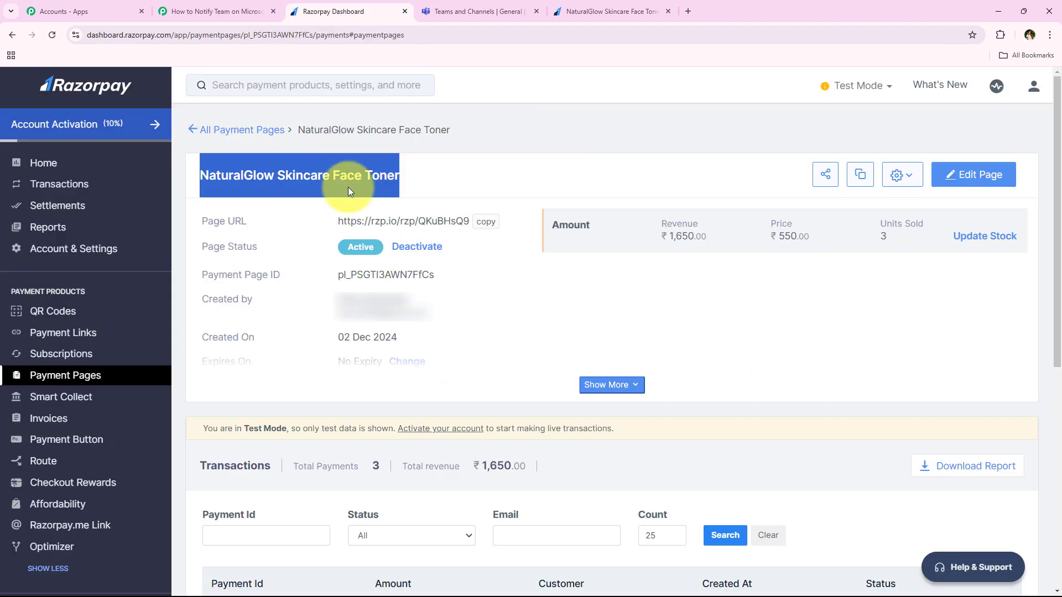
left_click(298, 181)
left_click(218, 9)
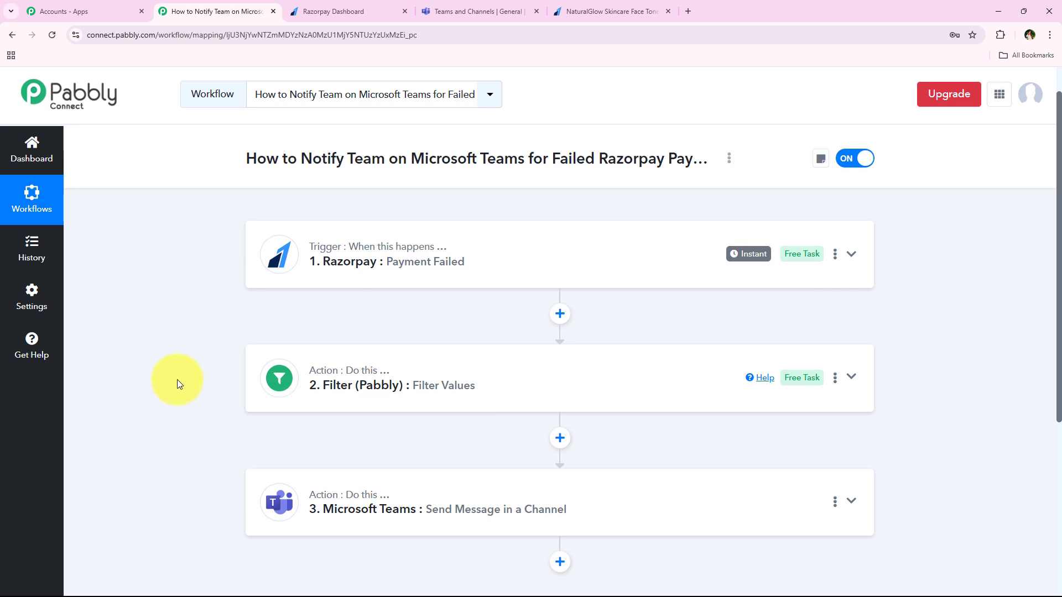
Expand the Microsoft Teams action step and set its team to Sales Team, checking the target team in Microsoft Teams first
scroll(436, 420, "down", 3)
left_click(429, 390)
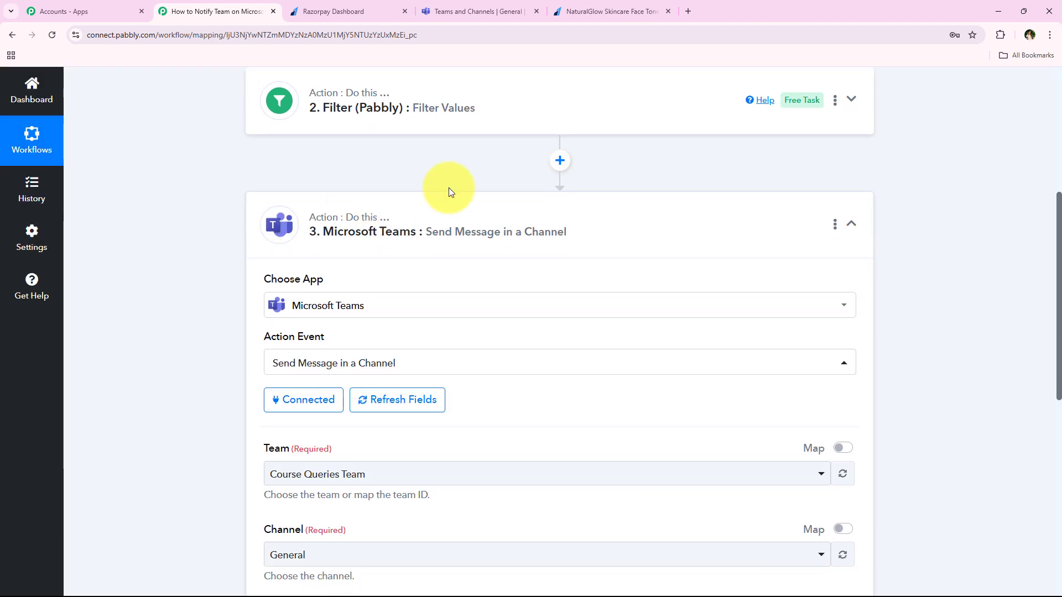
scroll(208, 365, "down", 4)
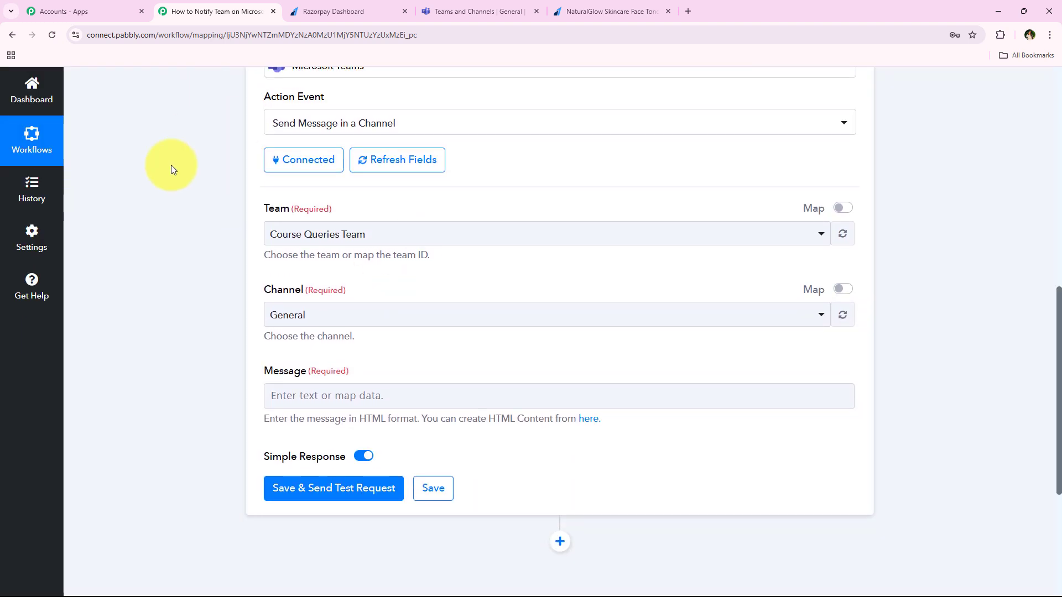
scroll(216, 223, "up", 1)
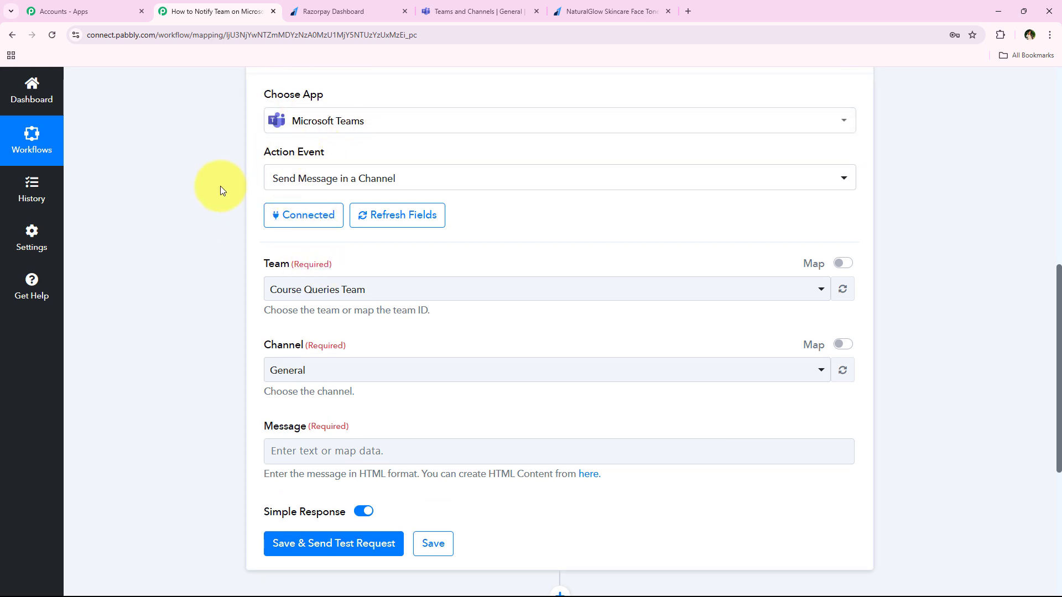
scroll(227, 282, "down", 1)
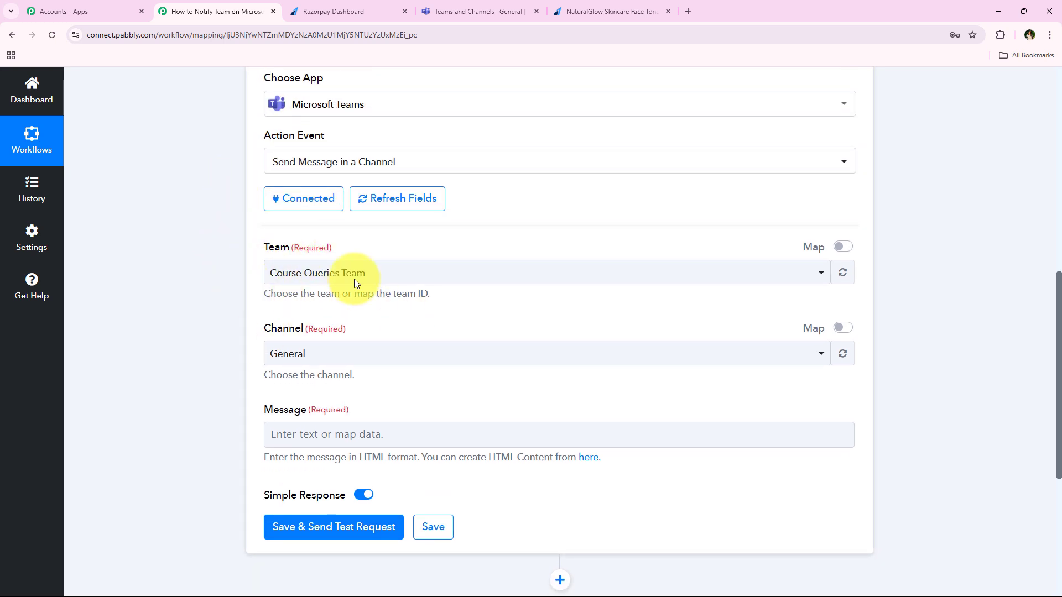
scroll(387, 293, "up", 2)
scroll(349, 318, "down", 2)
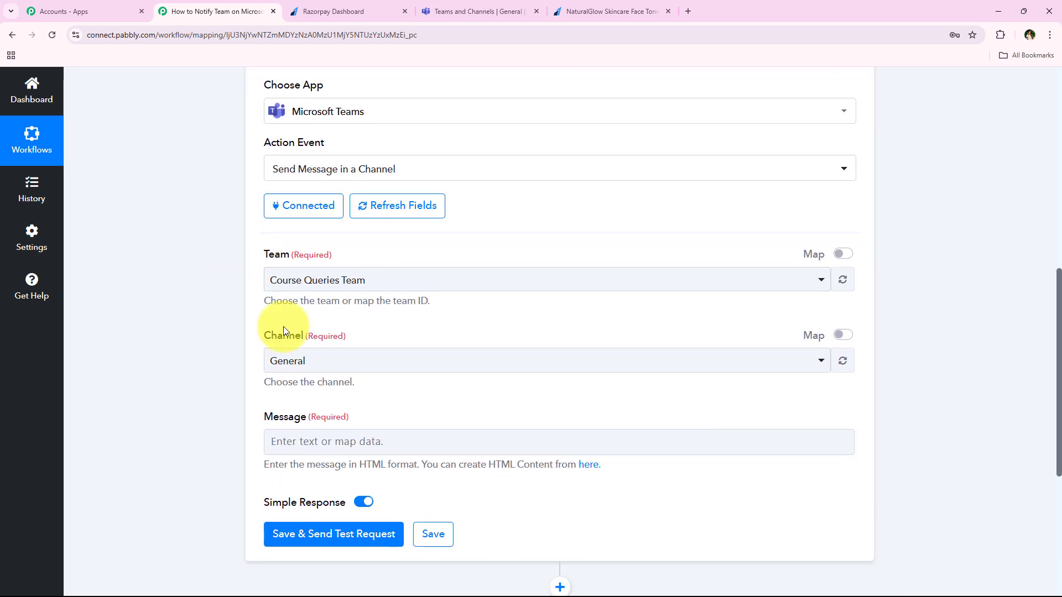
left_click(484, 15)
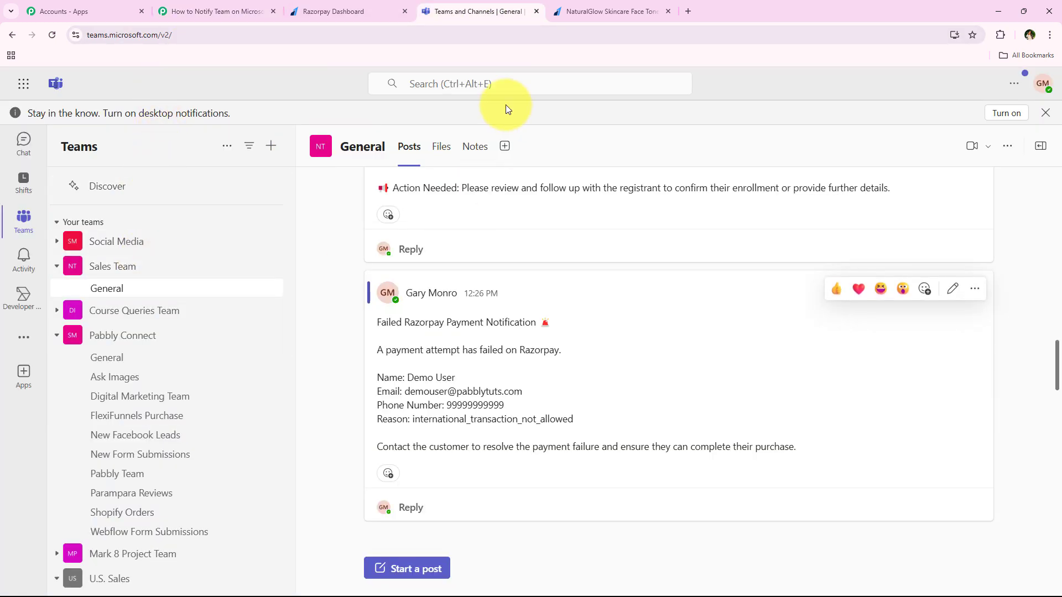
left_click(202, 4)
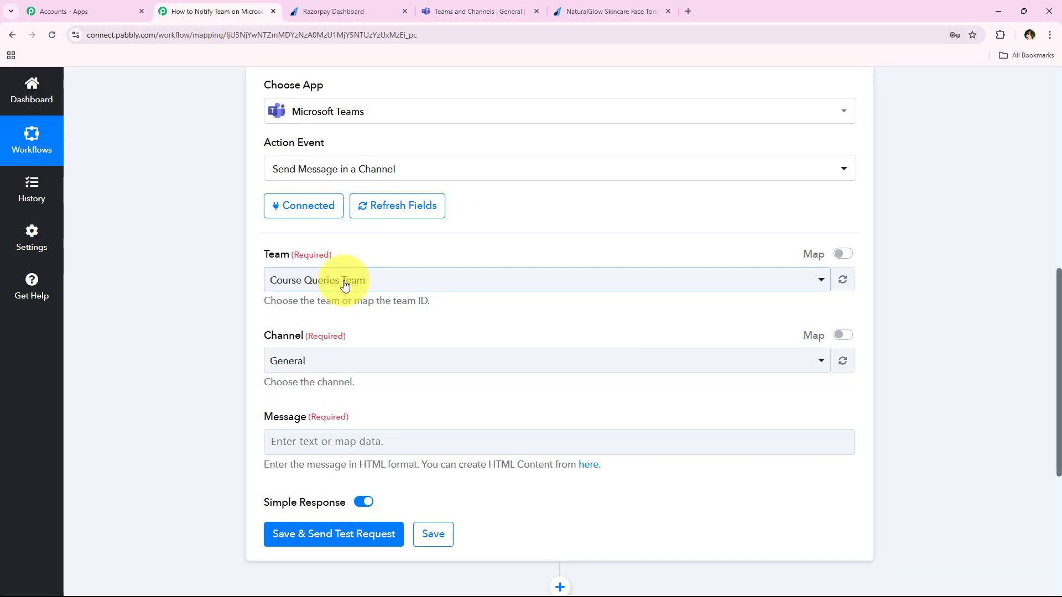
left_click(344, 280)
left_click(344, 492)
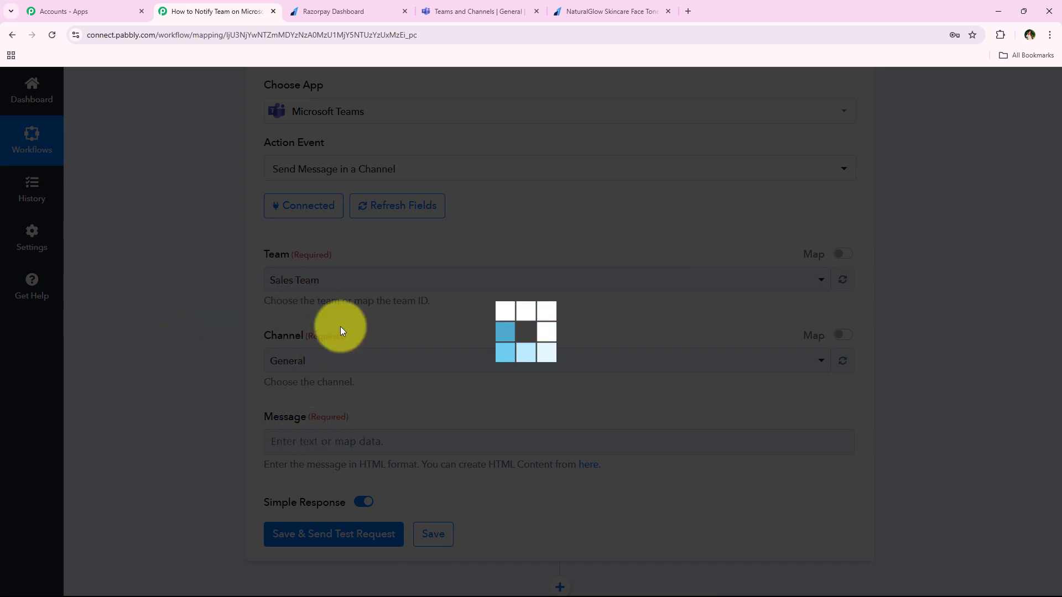
left_click(426, 6)
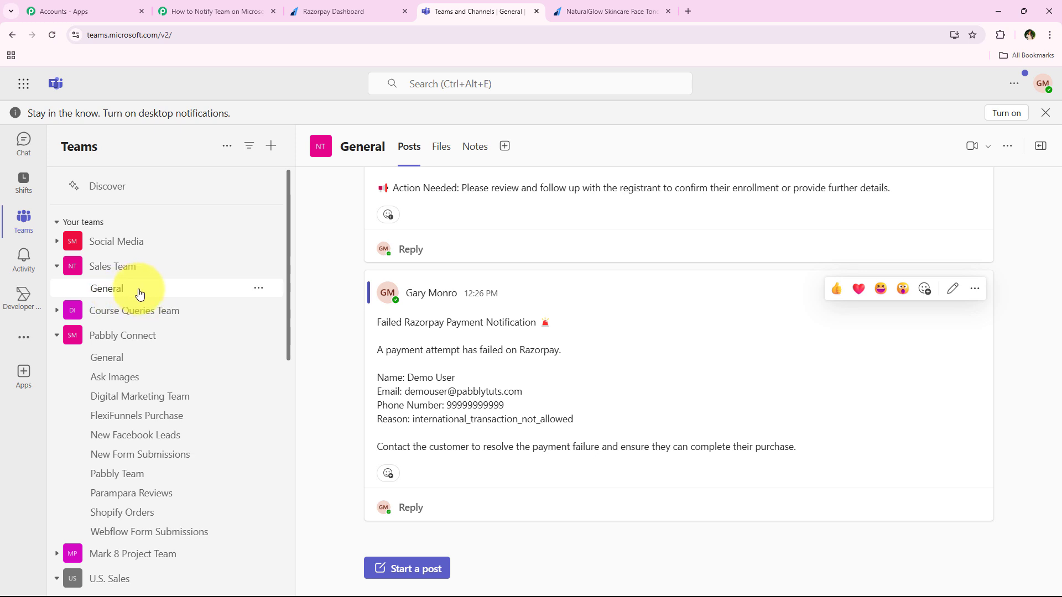
key("ctrl+shift+Tab")
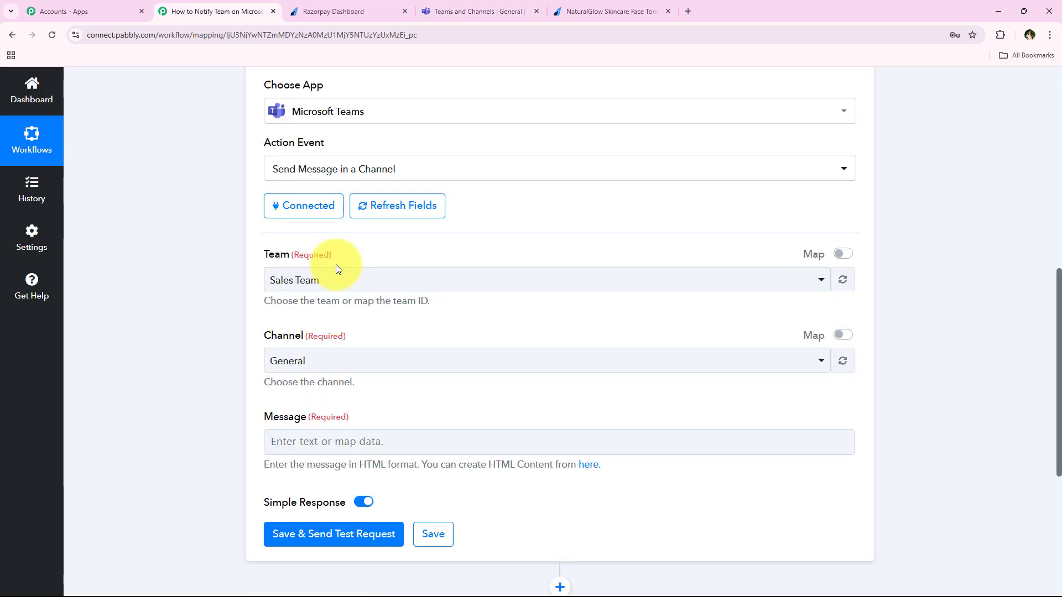
left_click(320, 360)
left_click(158, 370)
Fill the message with a "Failed Razorpay Payment Notification" template containing blank Name, Email, Phone Number and Reason lines and a closing line about contacting the customer
scroll(147, 346, "down", 3)
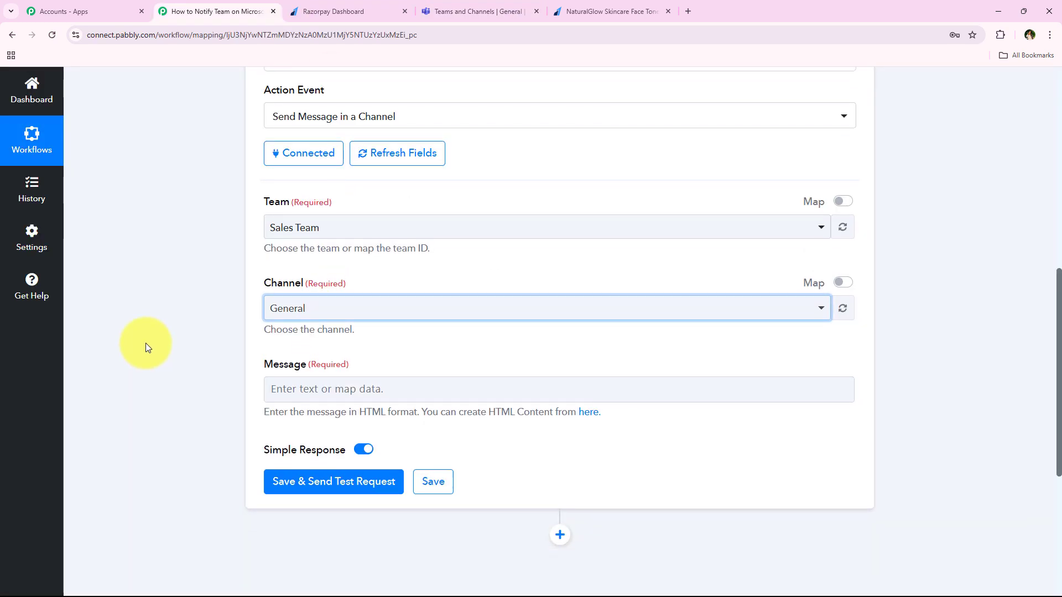
left_click_drag(259, 253, 317, 257)
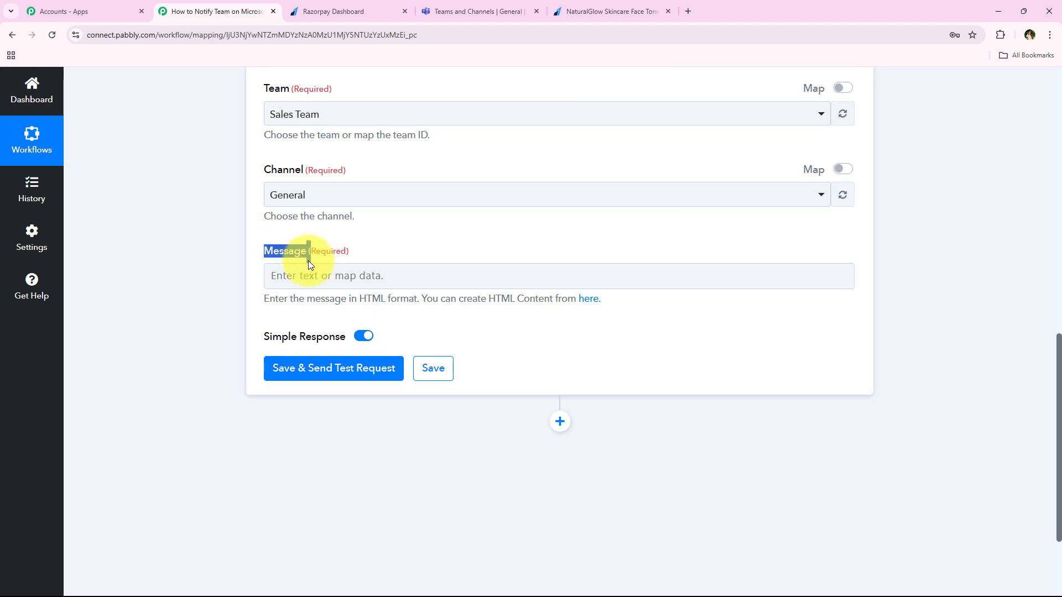
left_click(476, 11)
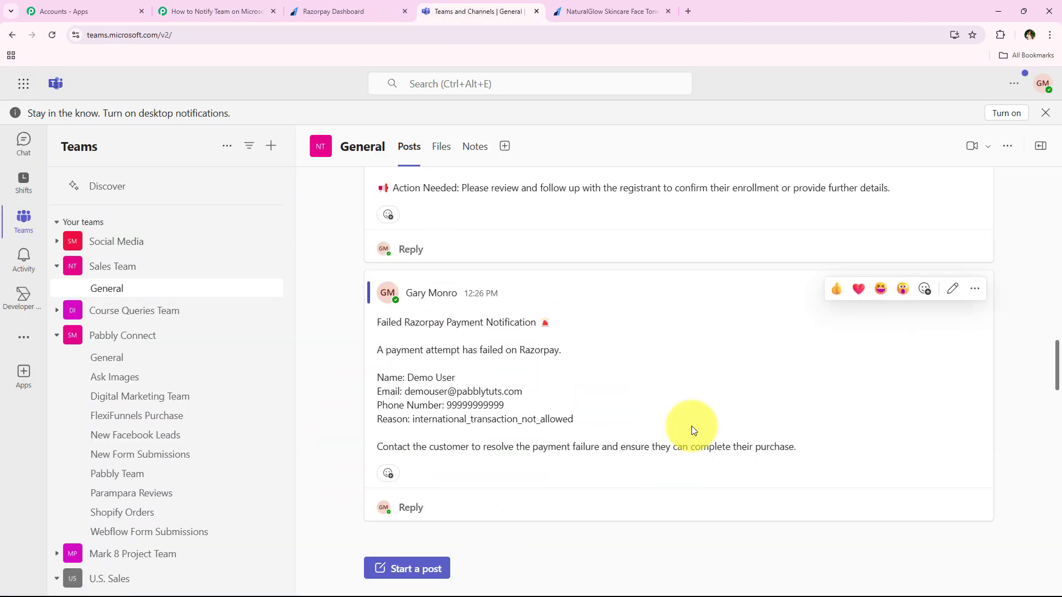
left_click_drag(797, 447, 383, 322)
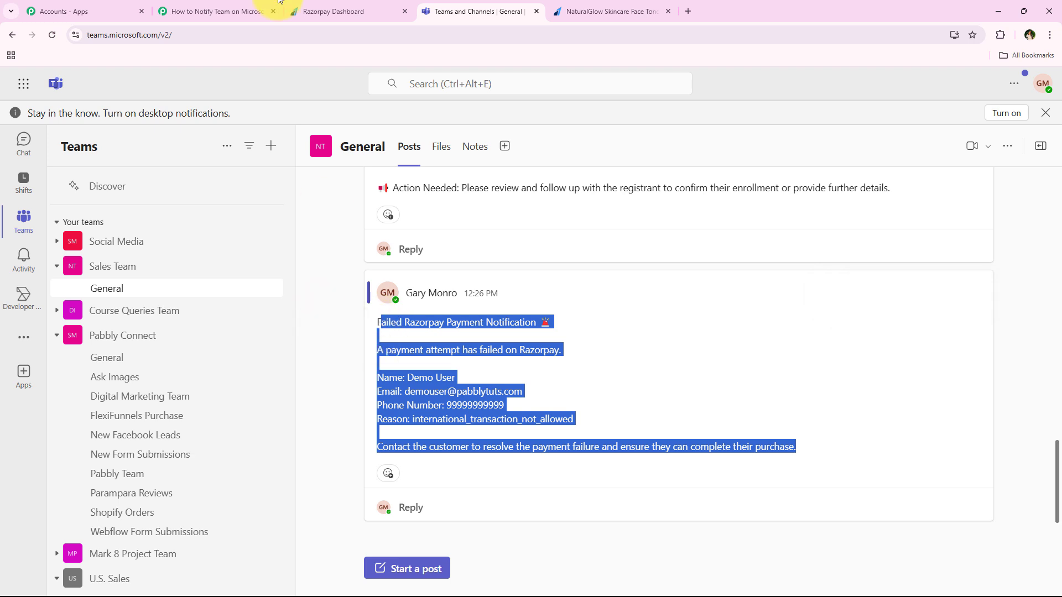
left_click(216, 11)
left_click(277, 272)
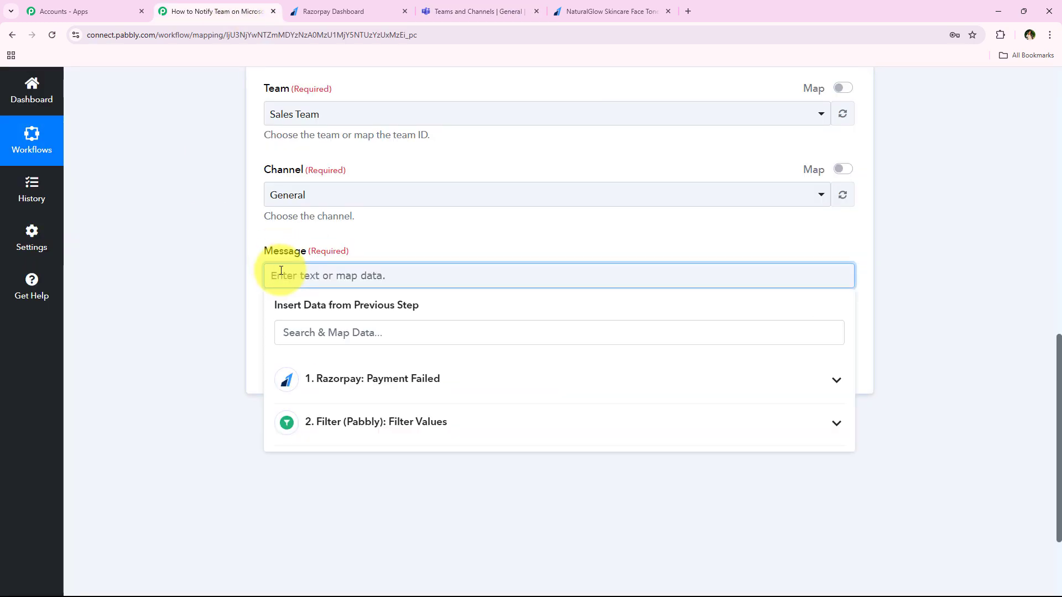
type("Failed Razorpay Payment Notification 🚨  A payment attempt has failed on Razorpay.  Name: Email: Phone Number: Reason:  Contact the customer to resolve the payment failure and ensure they can complete their purchase.")
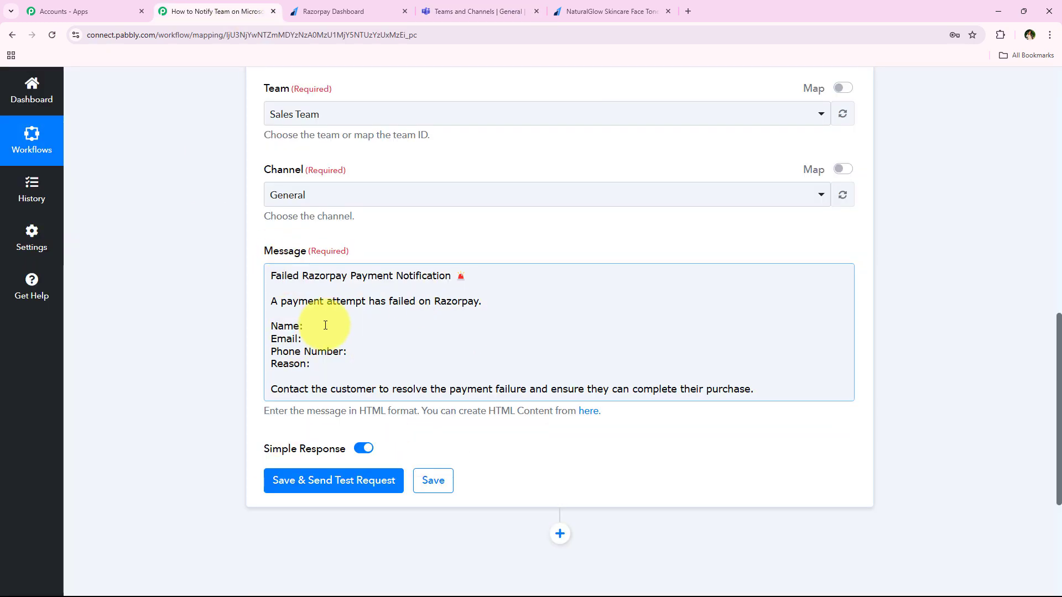
Examine the message template, the workflow's earlier steps and the Razorpay Payment Failed data available for mapping
middle_click(185, 308)
left_click(281, 212)
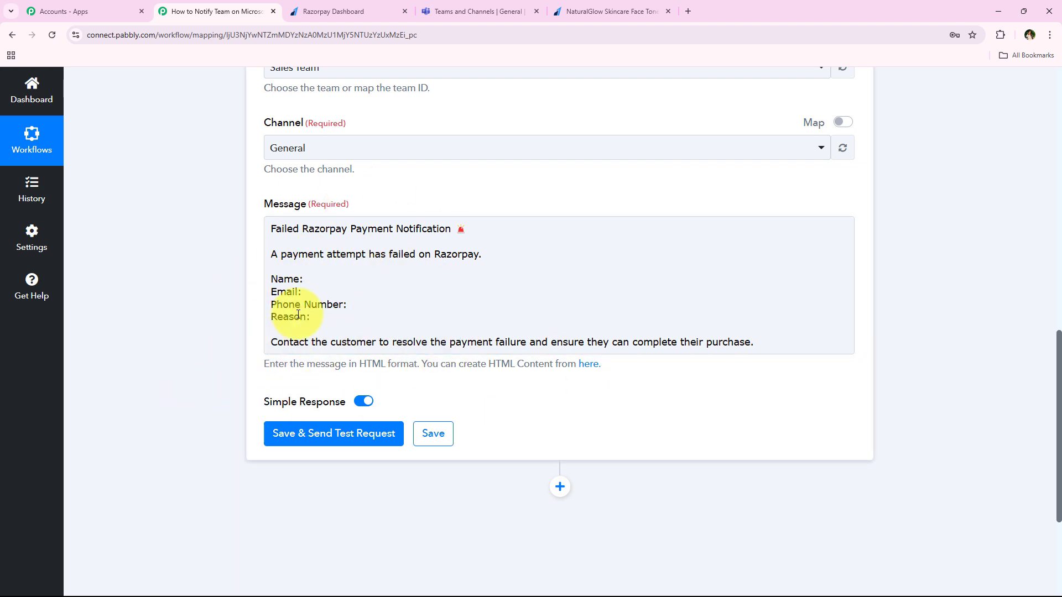
middle_click(189, 217)
scroll(189, 216, "up", 10)
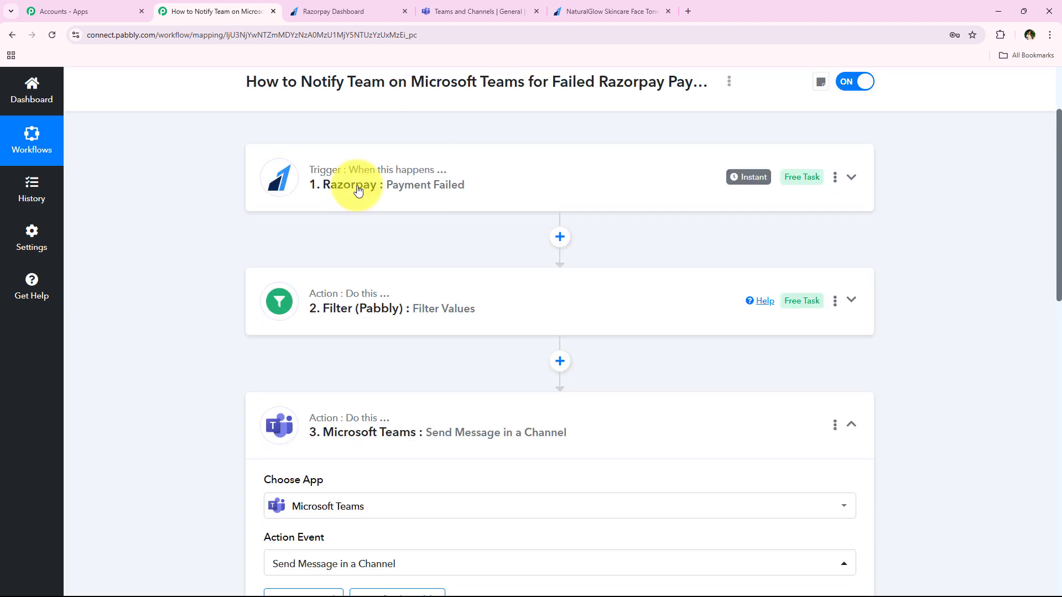
scroll(212, 211, "down", 15)
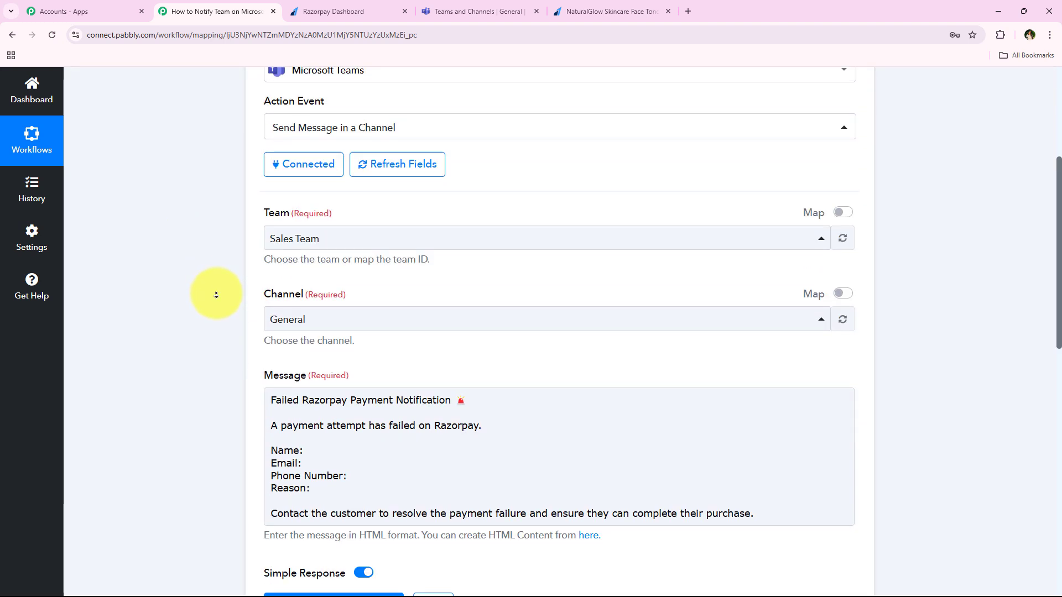
scroll(108, 253, "up", 5)
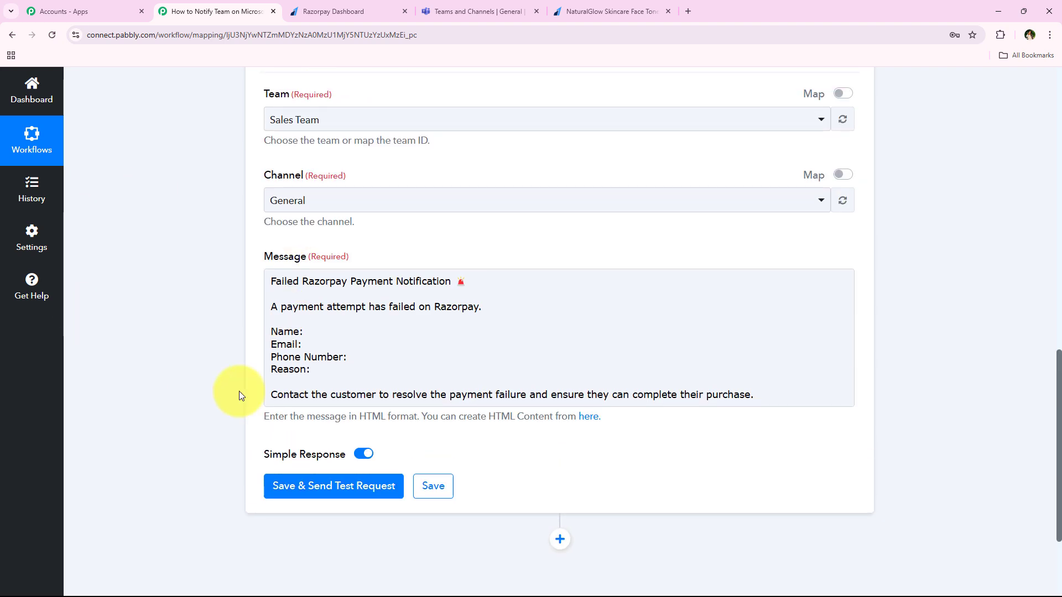
left_click(321, 332)
scroll(185, 350, "down", 3)
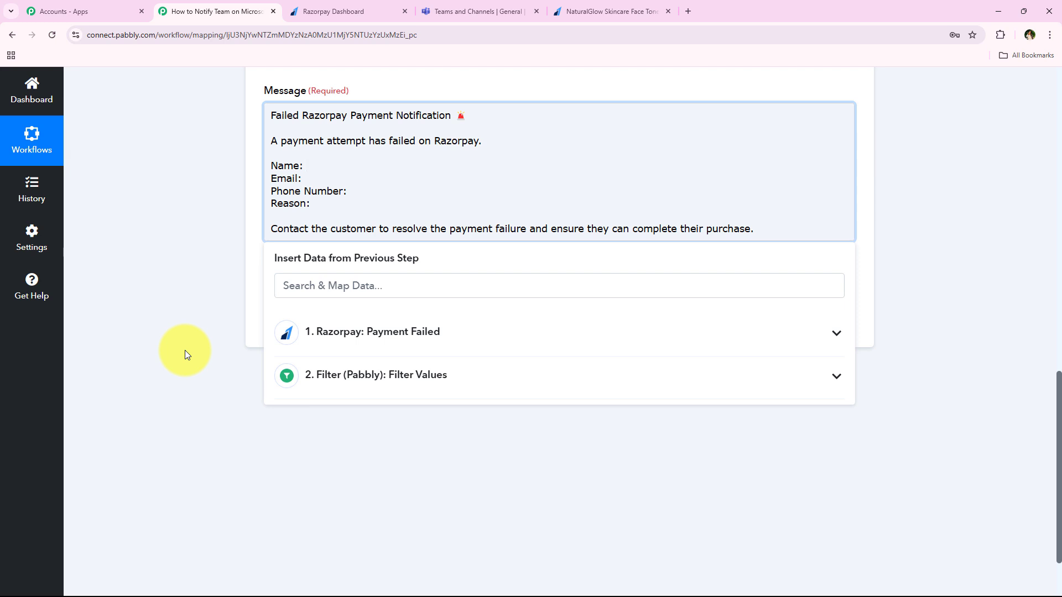
left_click(303, 348)
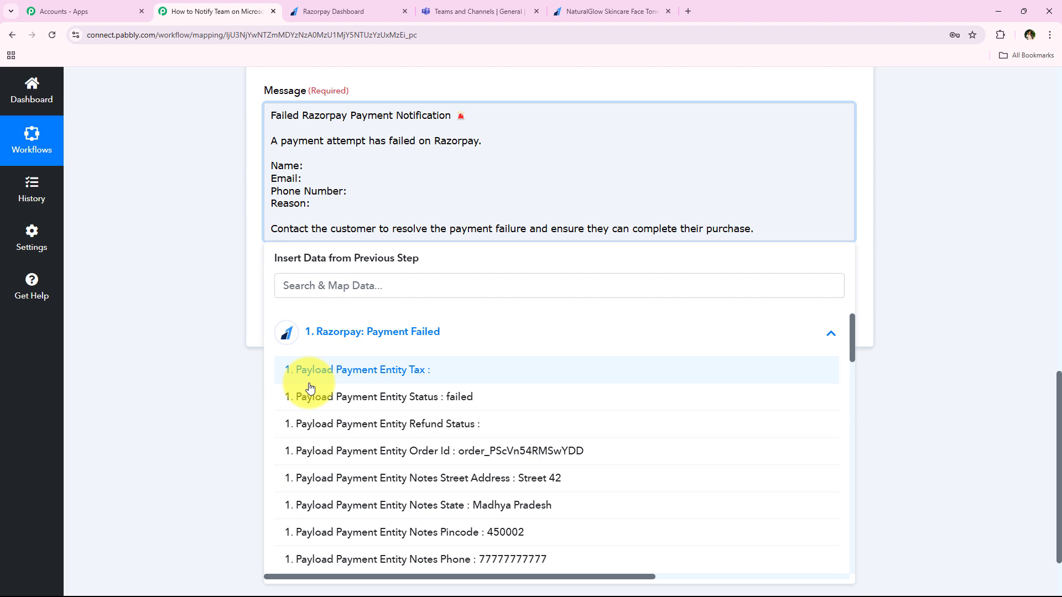
left_click(340, 354)
left_click(186, 288)
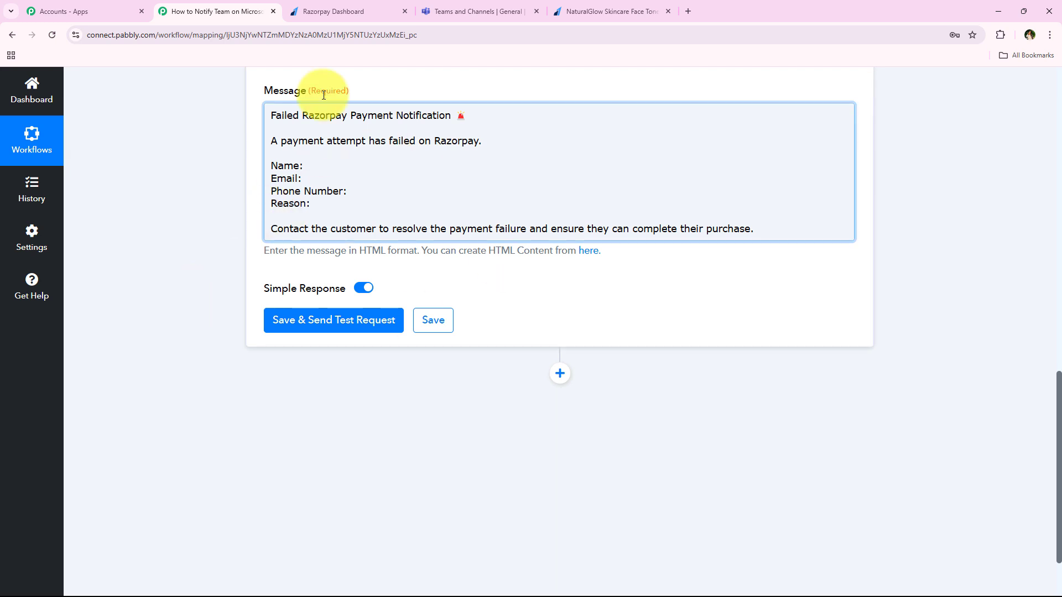
Enter a placeholder name on the message's Name line and replace it with the mapped Payload Payment Entity Notes First Name and Last Name
left_click(327, 161)
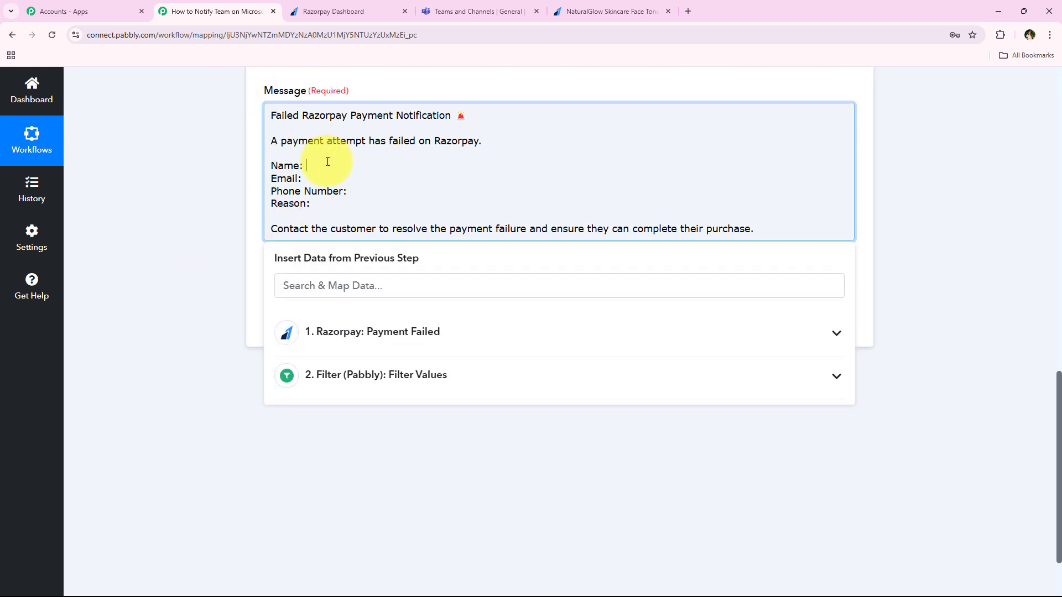
type("Dummy User")
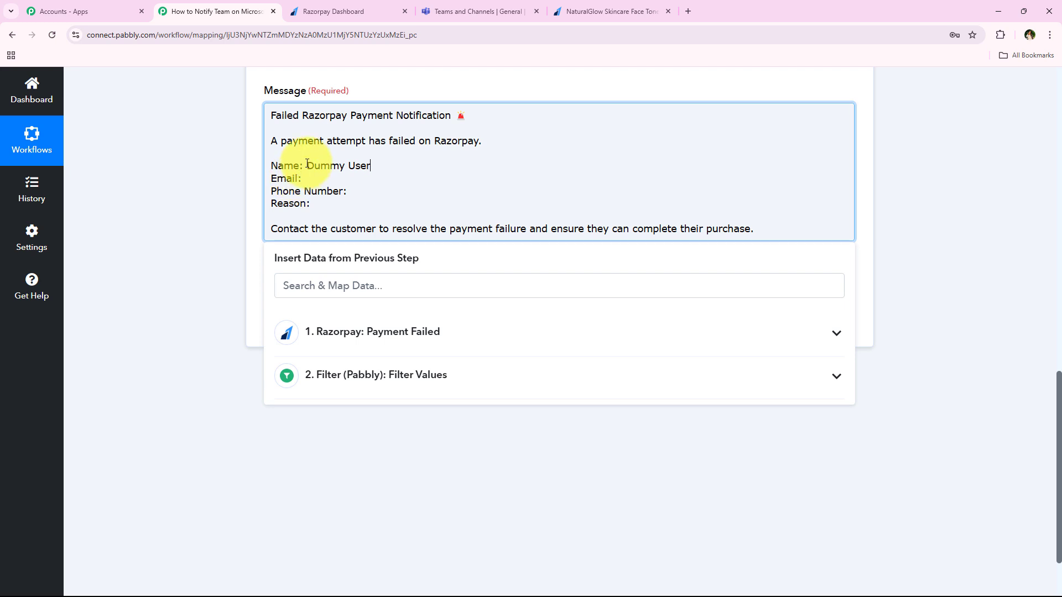
left_click_drag(307, 164, 391, 155)
left_click(308, 332)
left_click(378, 288)
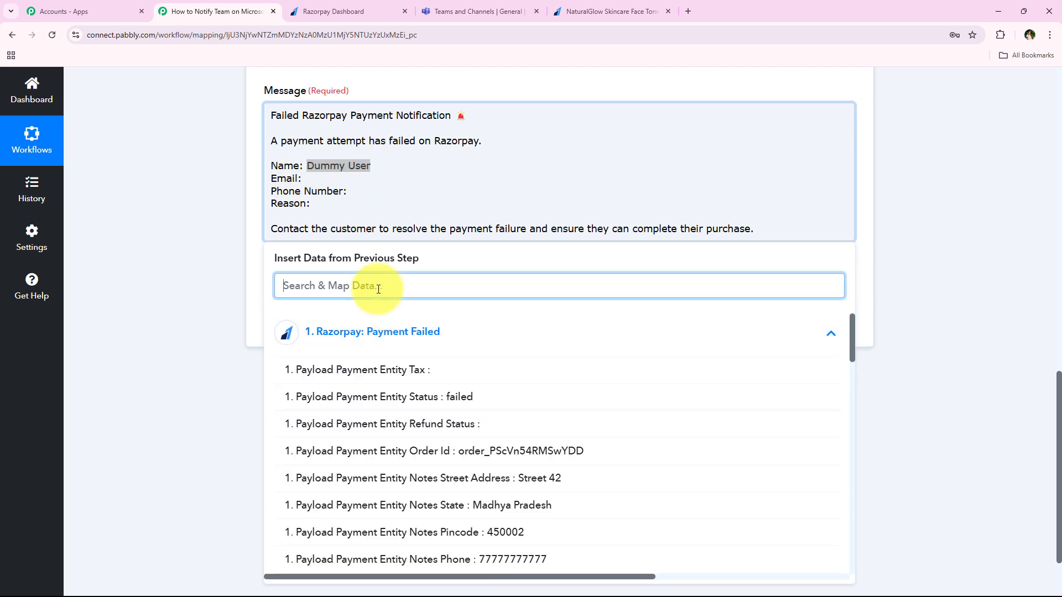
type("na")
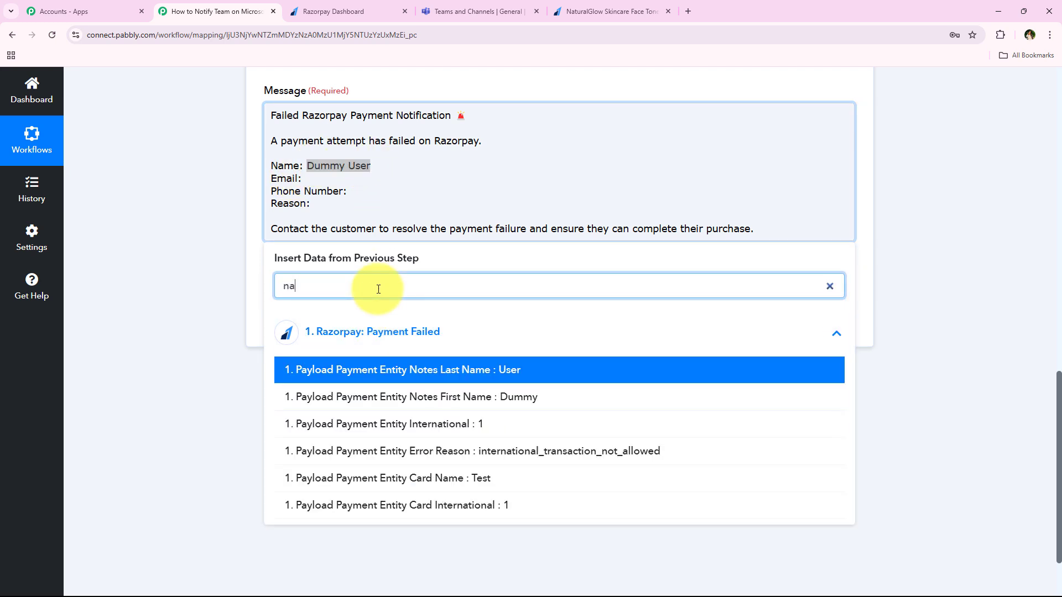
left_click(573, 402)
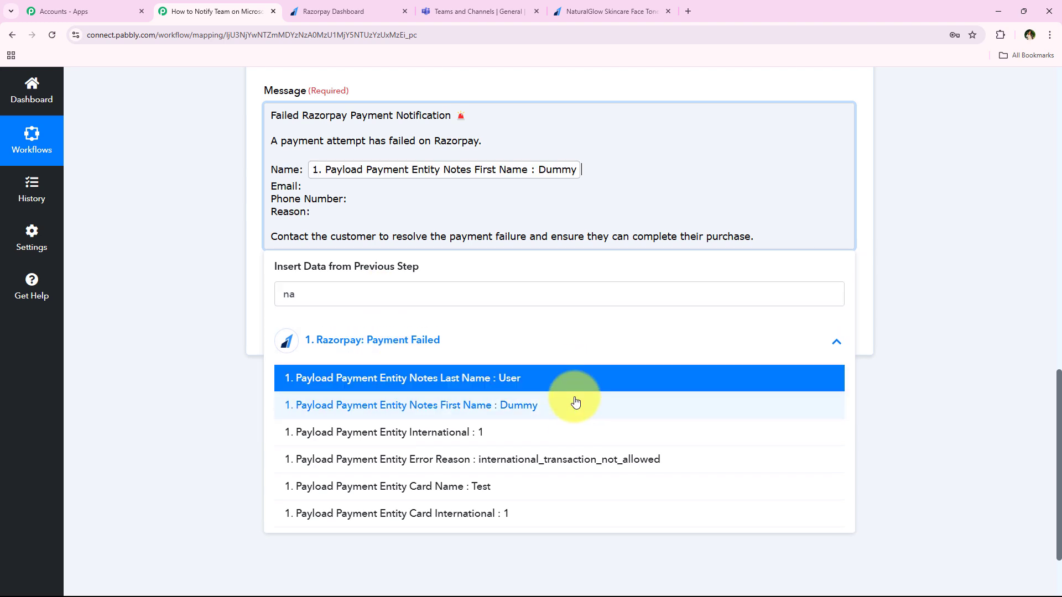
left_click(557, 379)
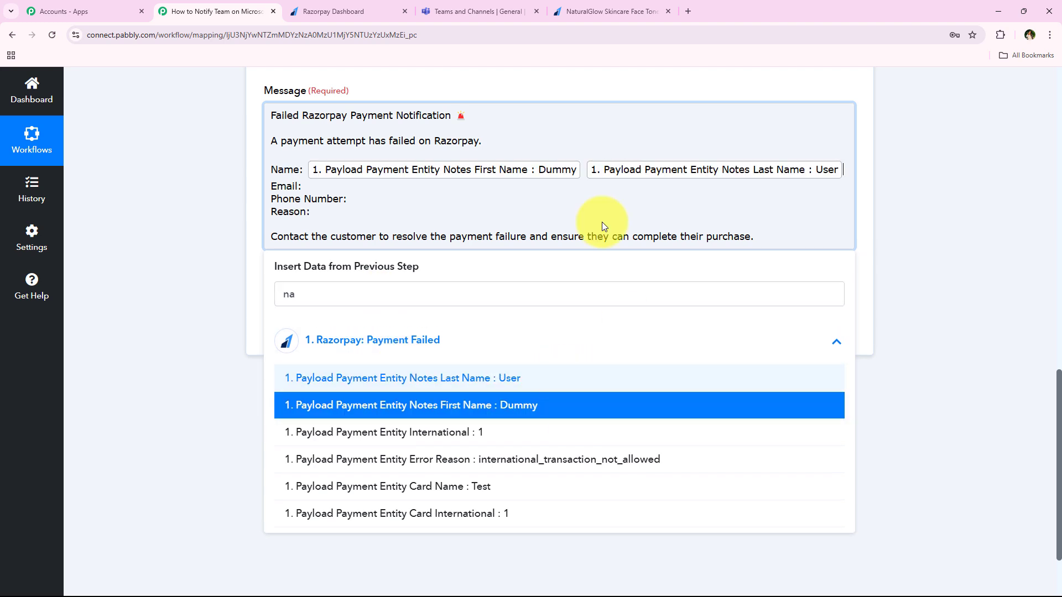
left_click(201, 215)
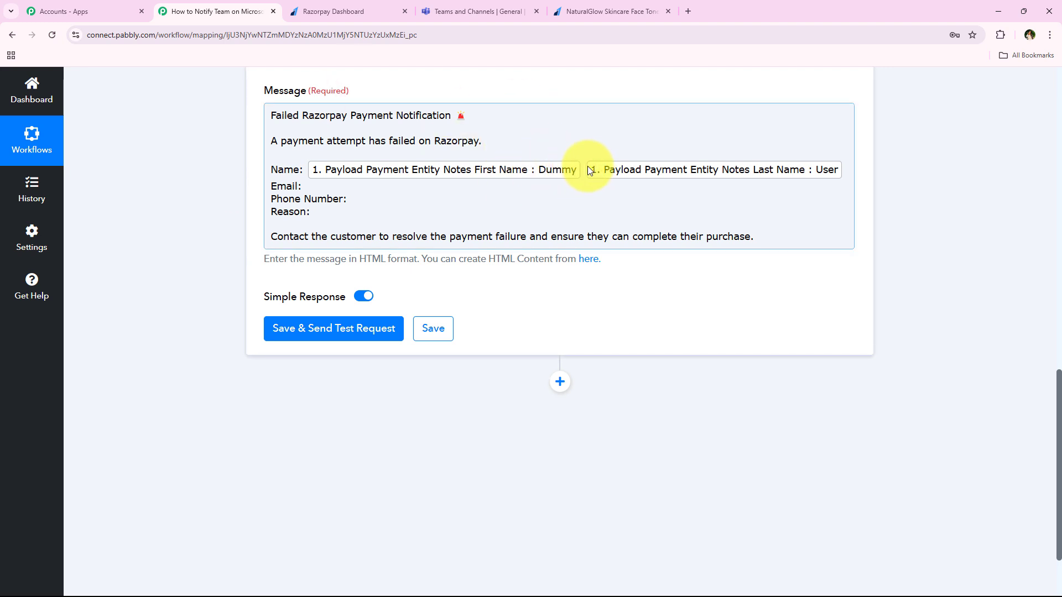
Map Payload Payment Entity Notes Email to the message's Email line and Payload Payment Entity Notes Phone to its Phone Number line
left_click(338, 183)
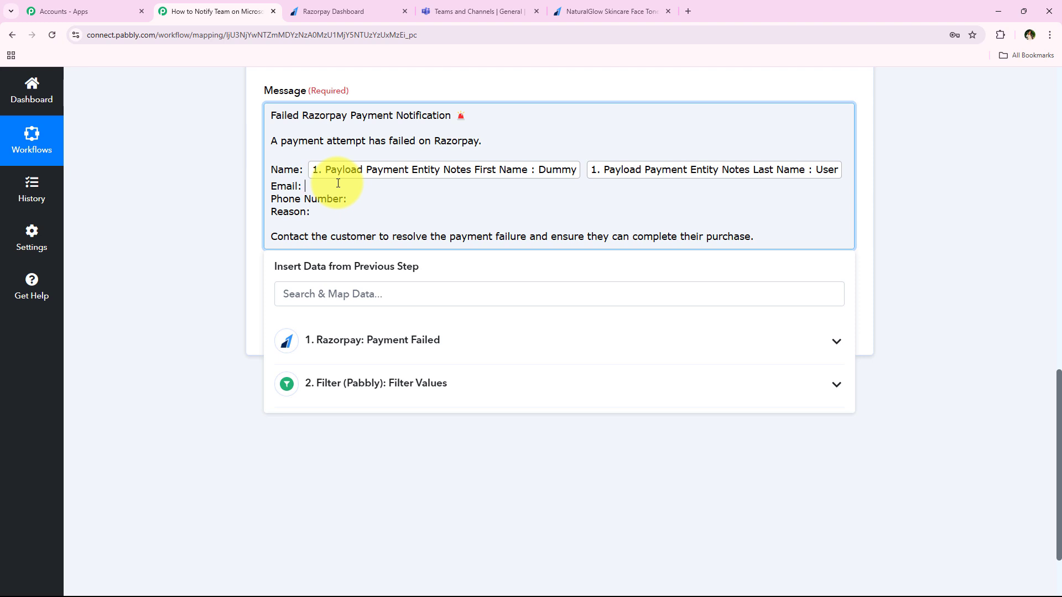
left_click(364, 292)
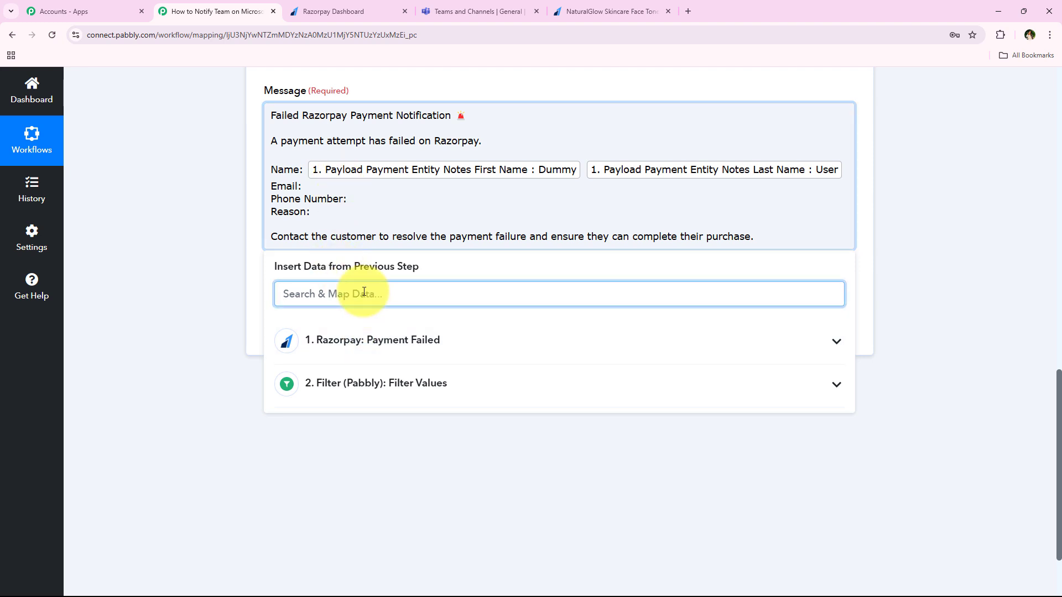
type("em")
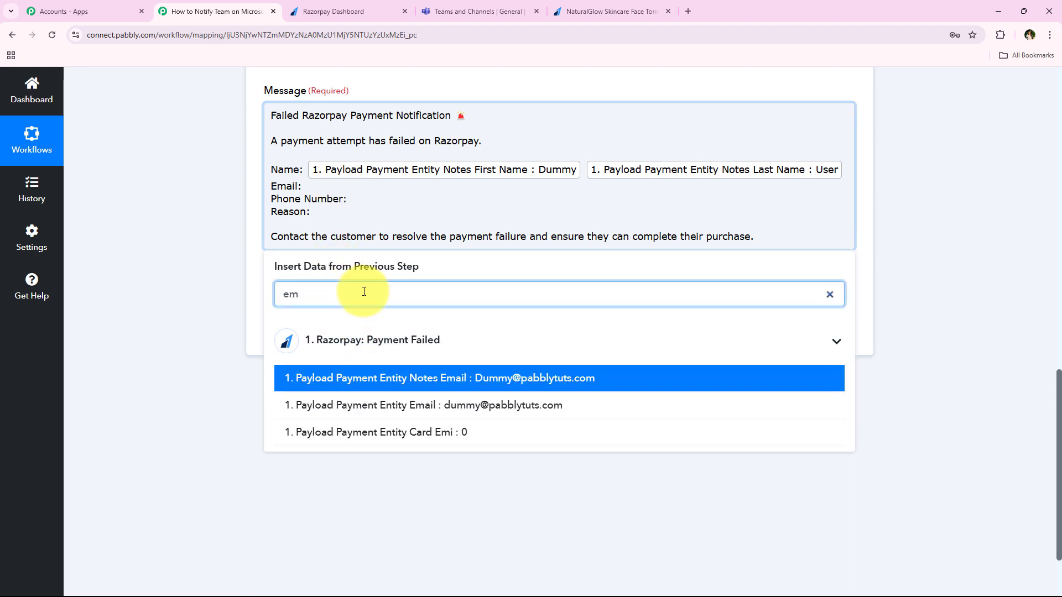
left_click(404, 379)
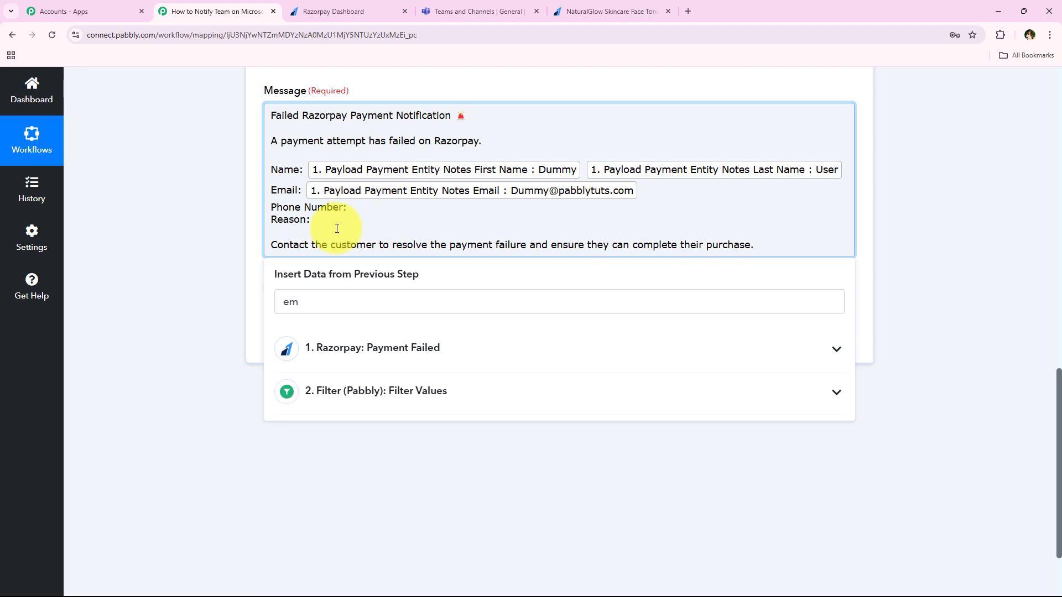
left_click(323, 301)
double_click(325, 302)
type("ph")
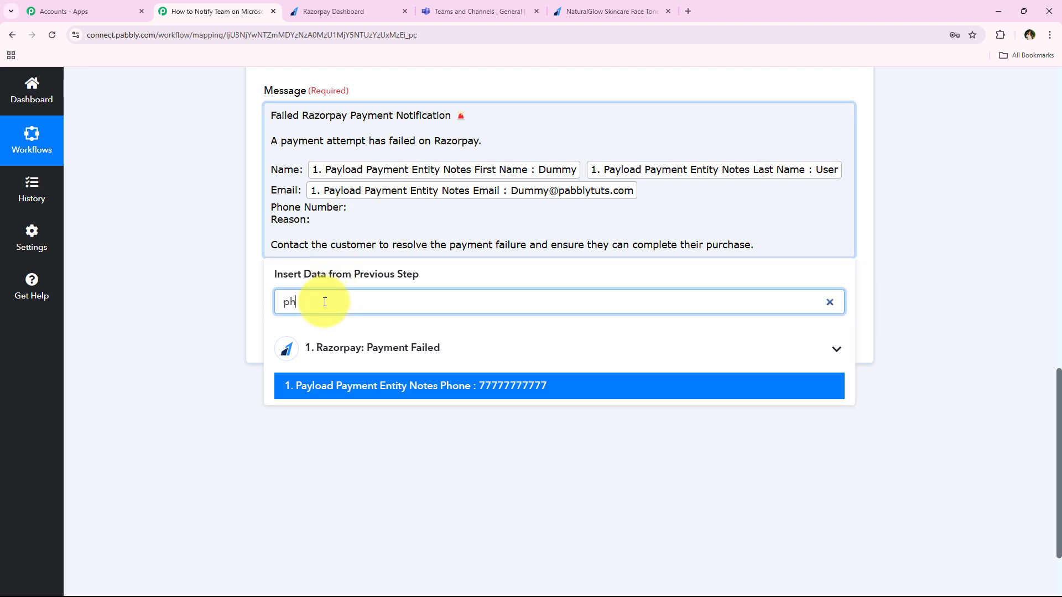
left_click(509, 387)
Map the Payload Payment Entity Error Reason from the Razorpay data to the message's Reason line
left_click(387, 233)
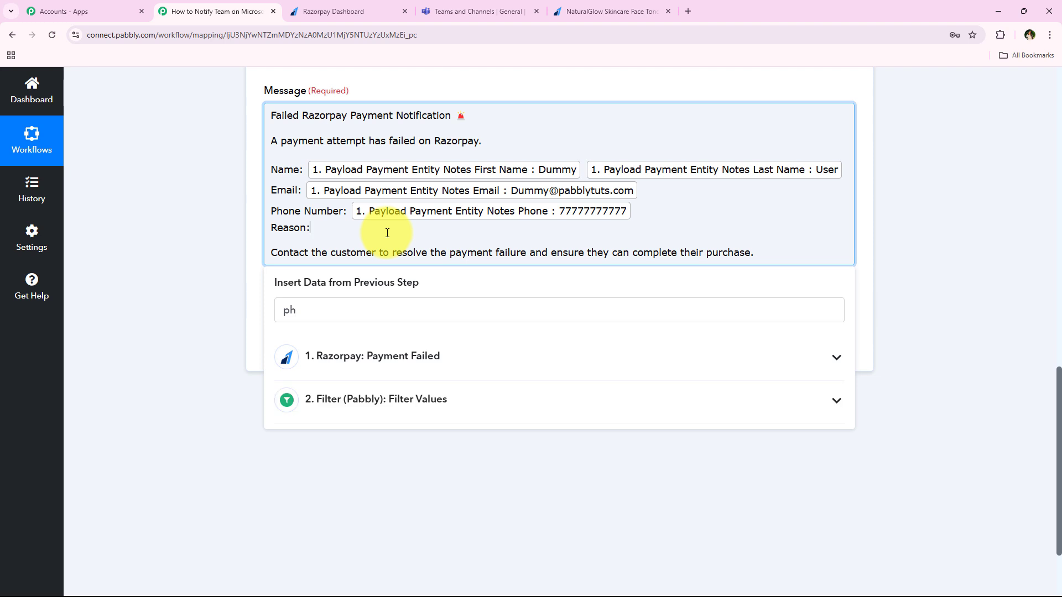
double_click(333, 321)
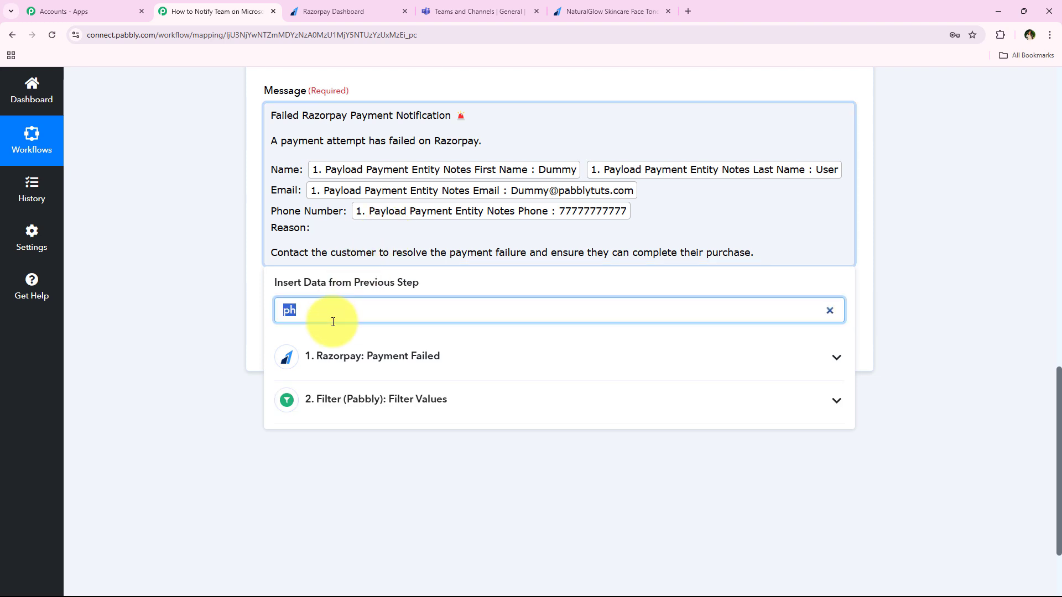
type("re")
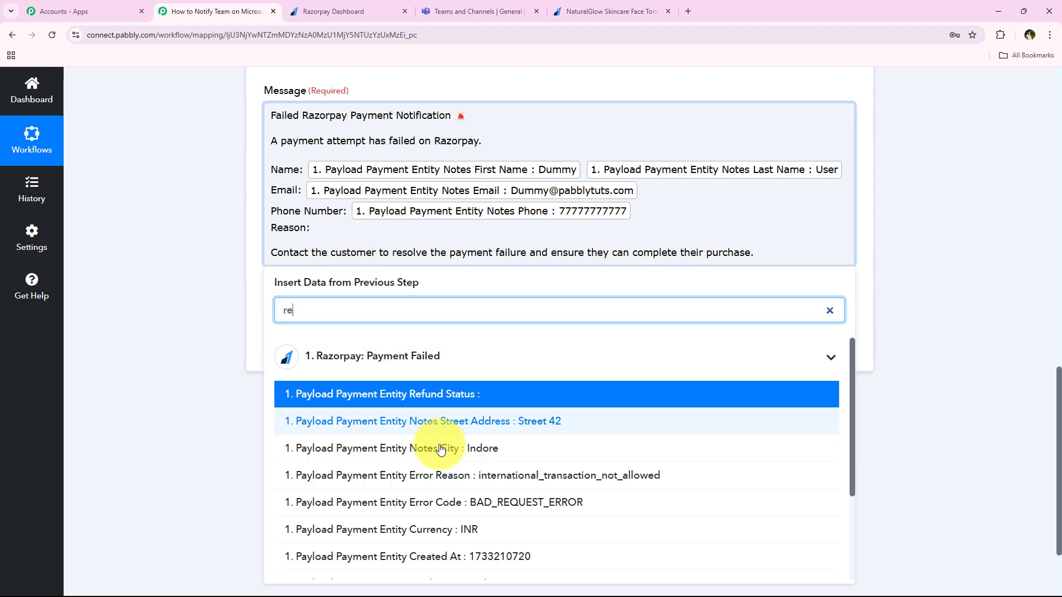
left_click(482, 477)
left_click(219, 239)
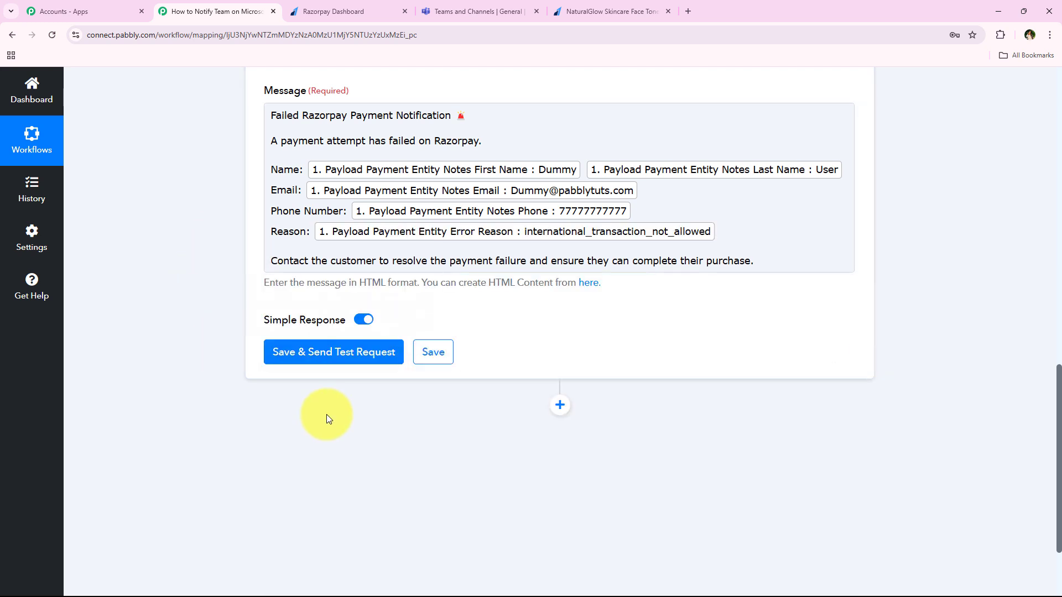
Save the action, send a test request and check the posted notification in the Sales Team's General channel in Microsoft Teams
left_click(286, 351)
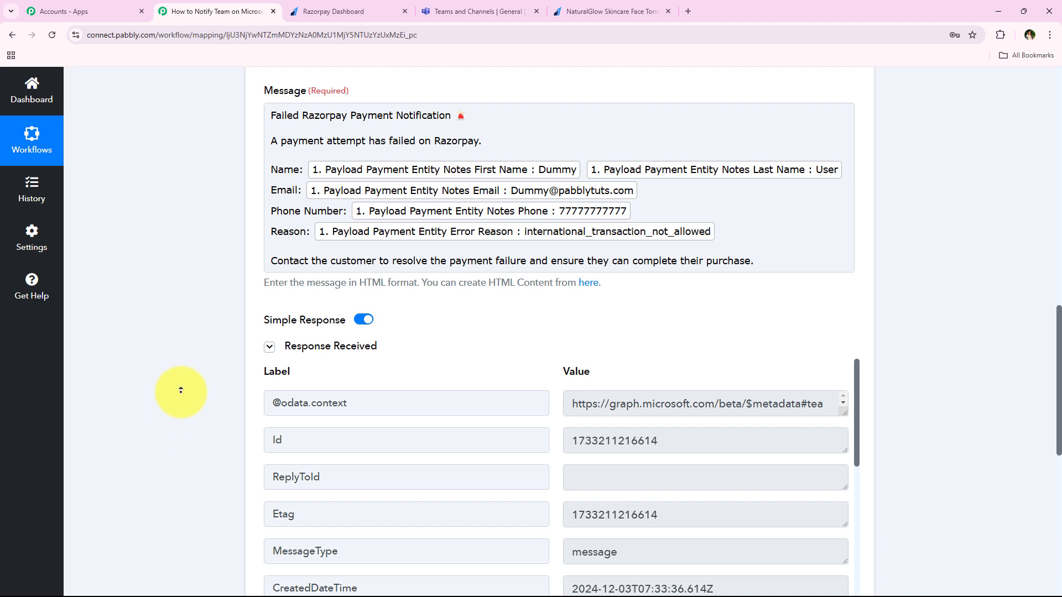
scroll(181, 391, "up", 15)
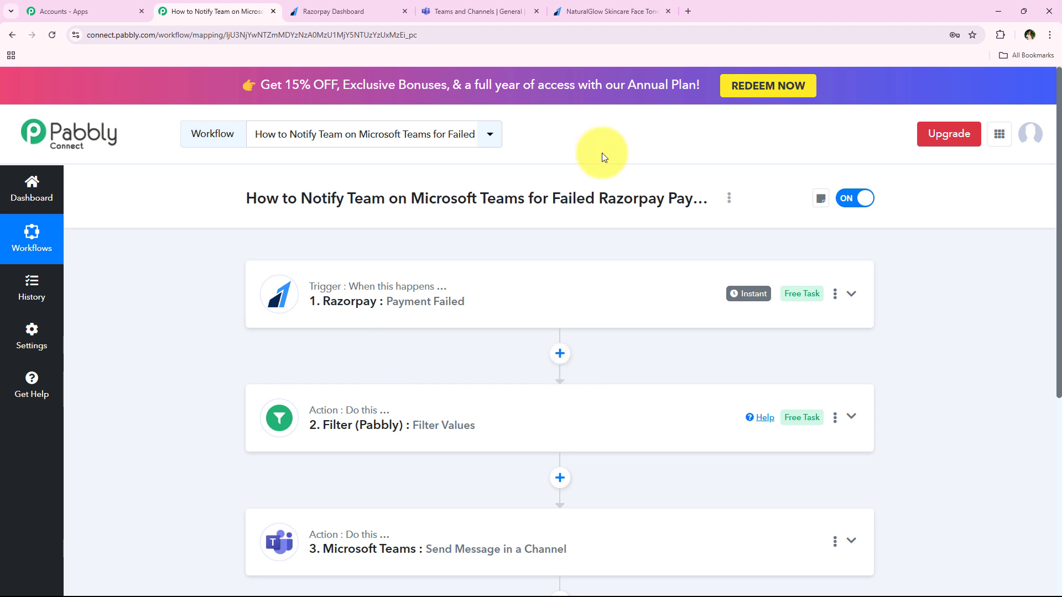
left_click(459, 7)
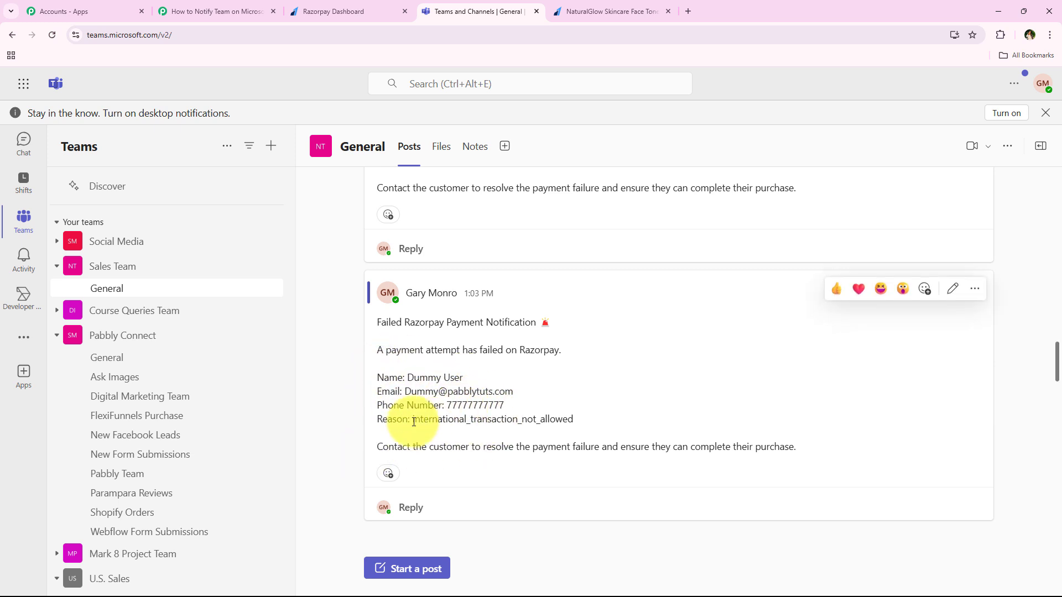
left_click_drag(411, 419, 671, 416)
left_click(672, 414)
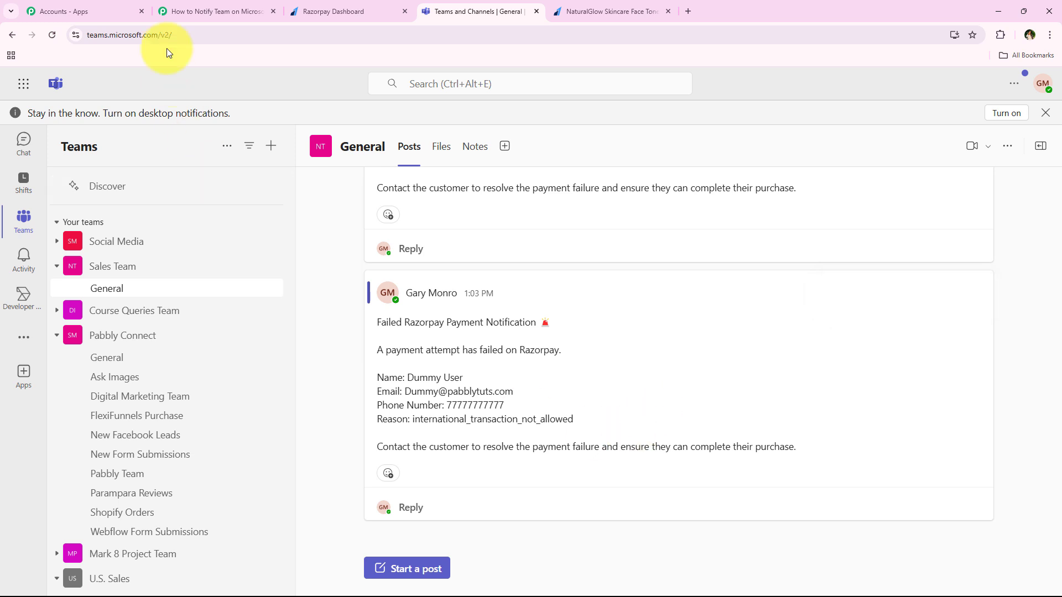
left_click(188, 12)
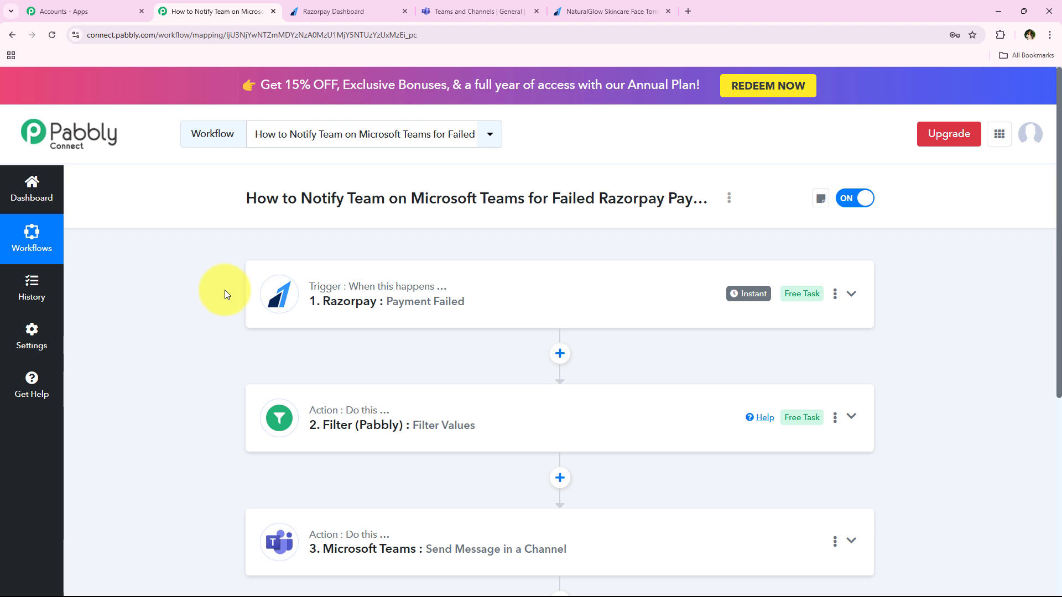
Reload the NaturalGlow Skincare Face Toner payment page and fill the payment details with a different saved test customer's data
left_click(598, 11)
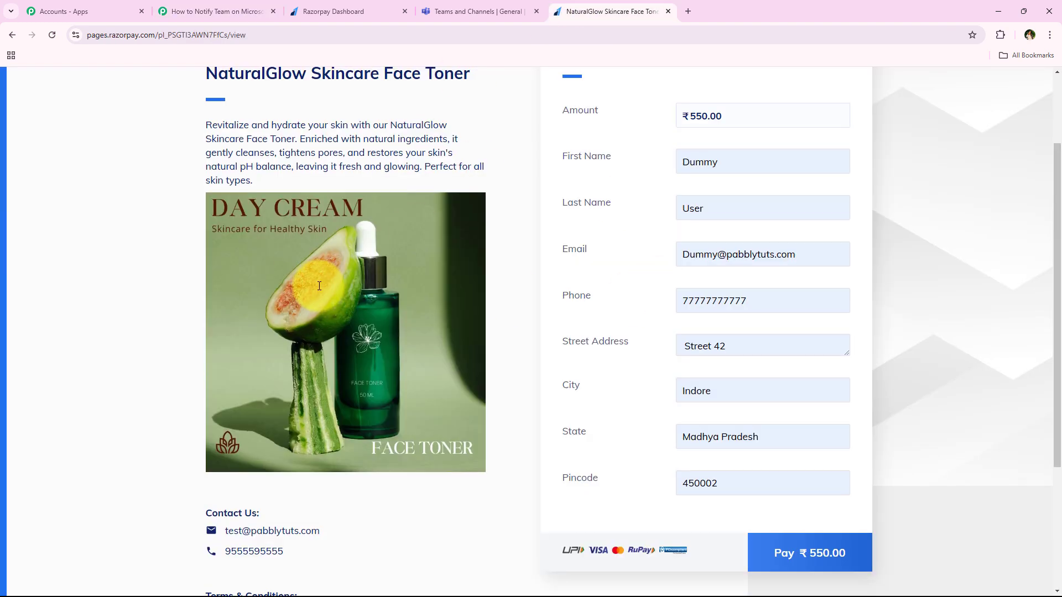
left_click(766, 214)
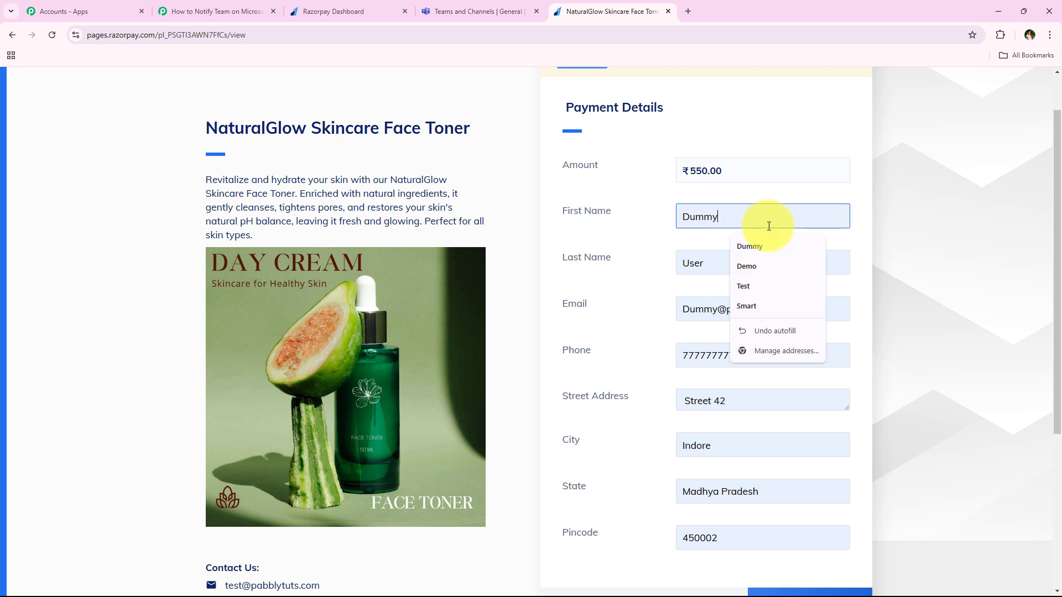
left_click(52, 35)
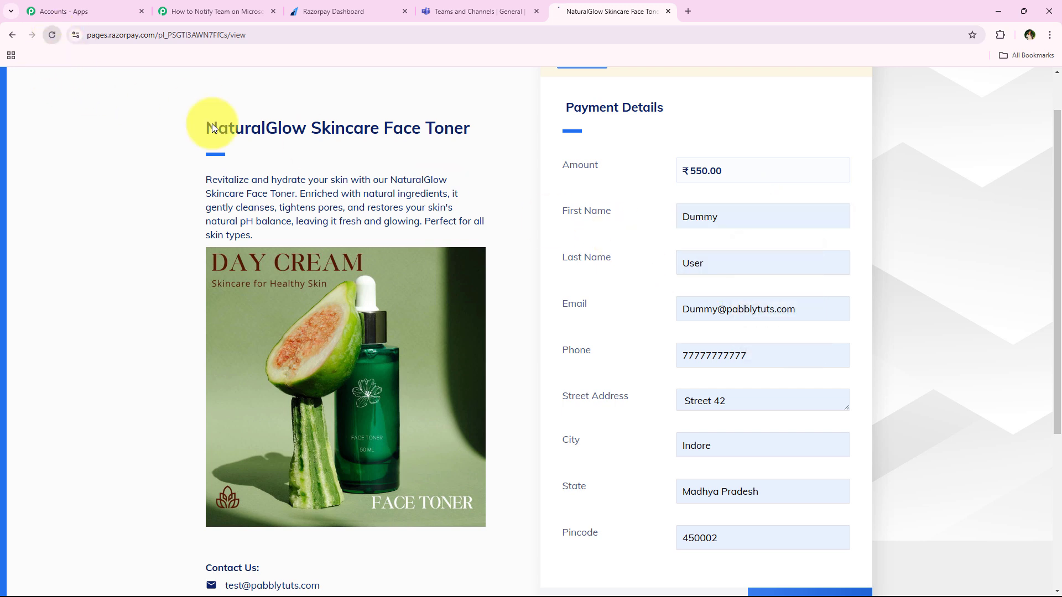
left_click(751, 221)
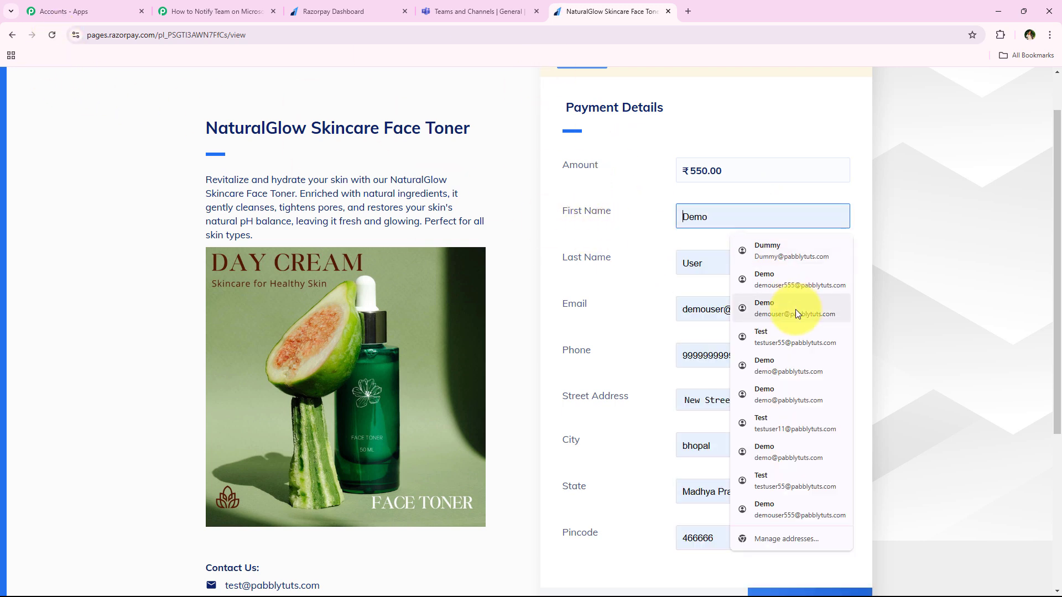
left_click(795, 336)
scroll(712, 415, "down", 2)
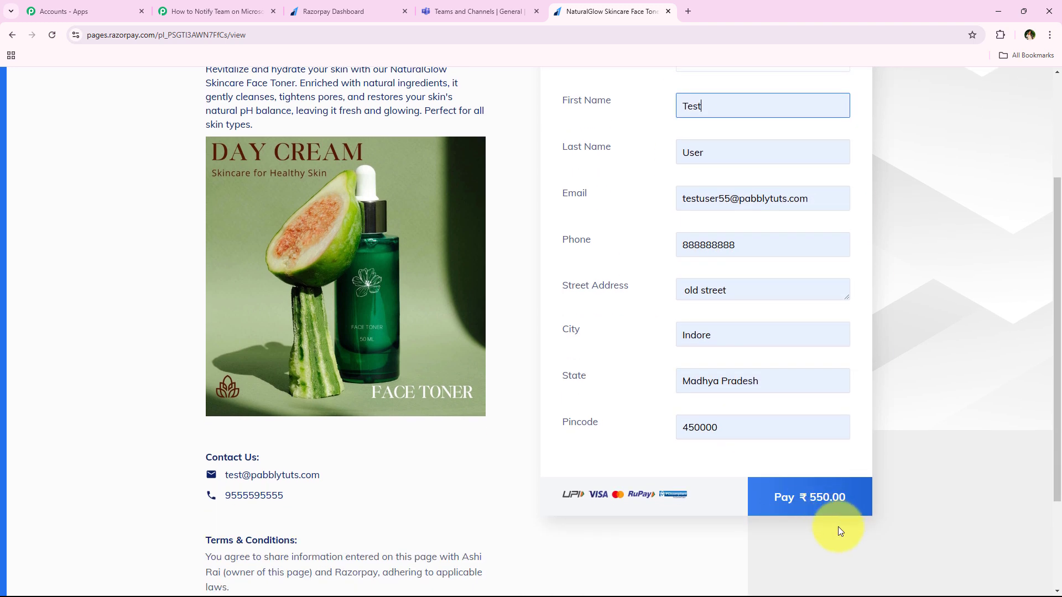
Submit the ₹550.00 payment form and attempt the payment by card, filling the card number field from a saved Visa card
left_click(834, 513)
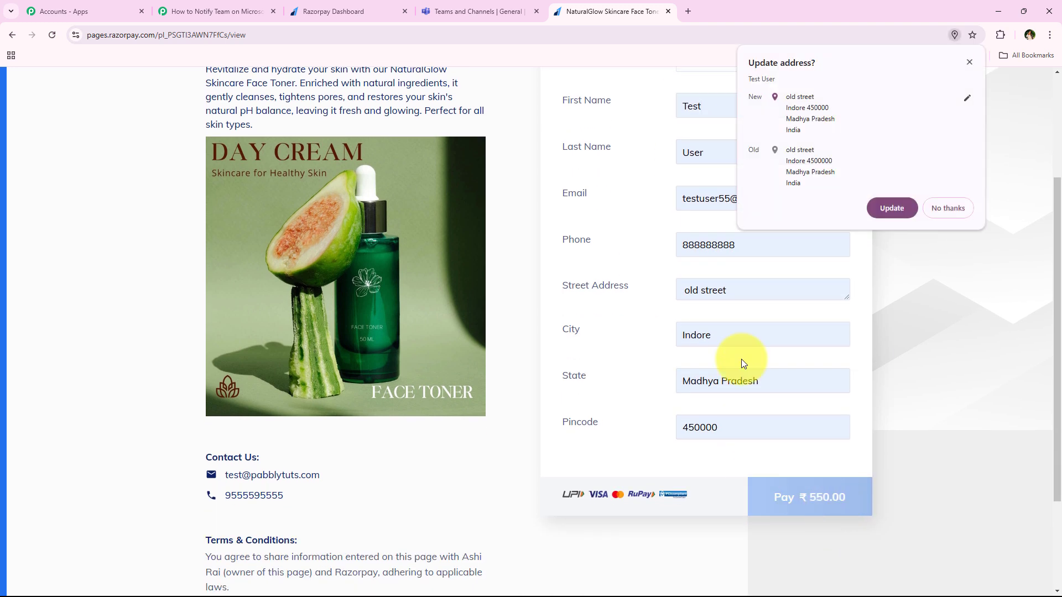
left_click(918, 204)
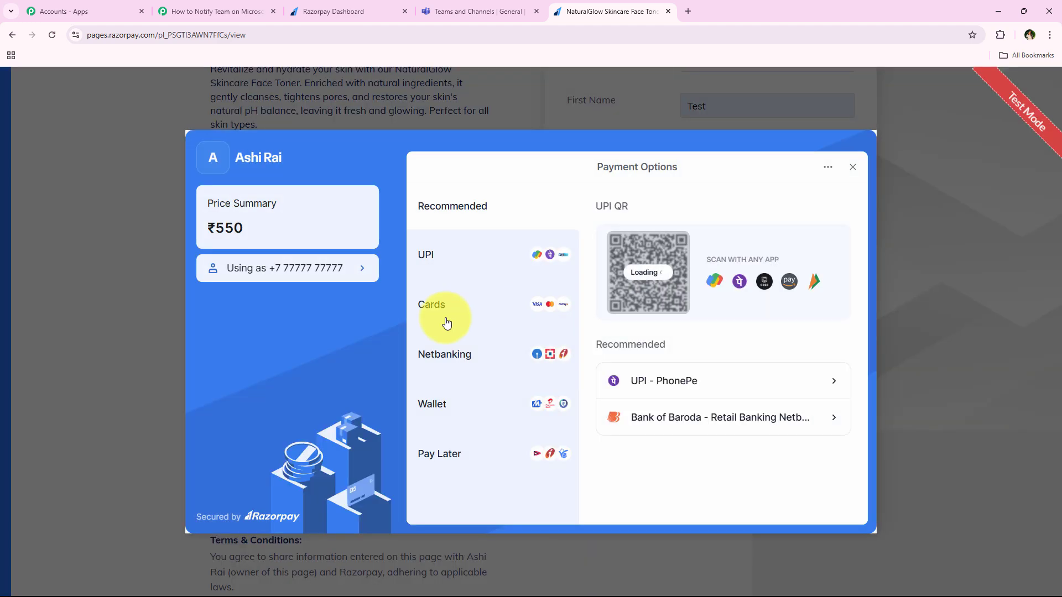
left_click(444, 304)
left_click(695, 237)
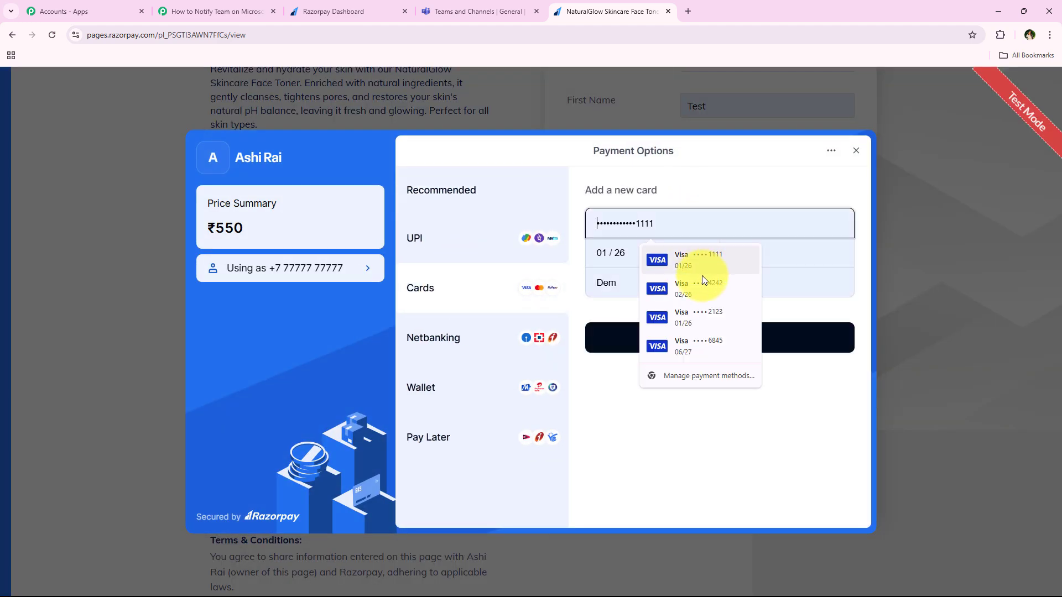
left_click(702, 277)
left_click(712, 357)
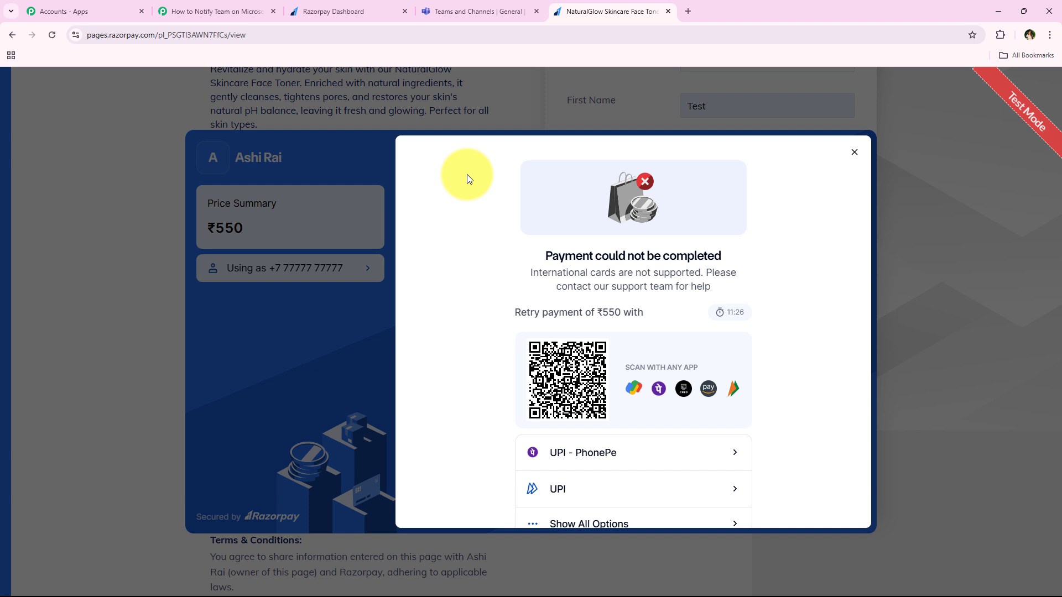
Check the new notification in Microsoft Teams against the failed payment, and review the workflow's three steps in Pabbly Connect
left_click(478, 11)
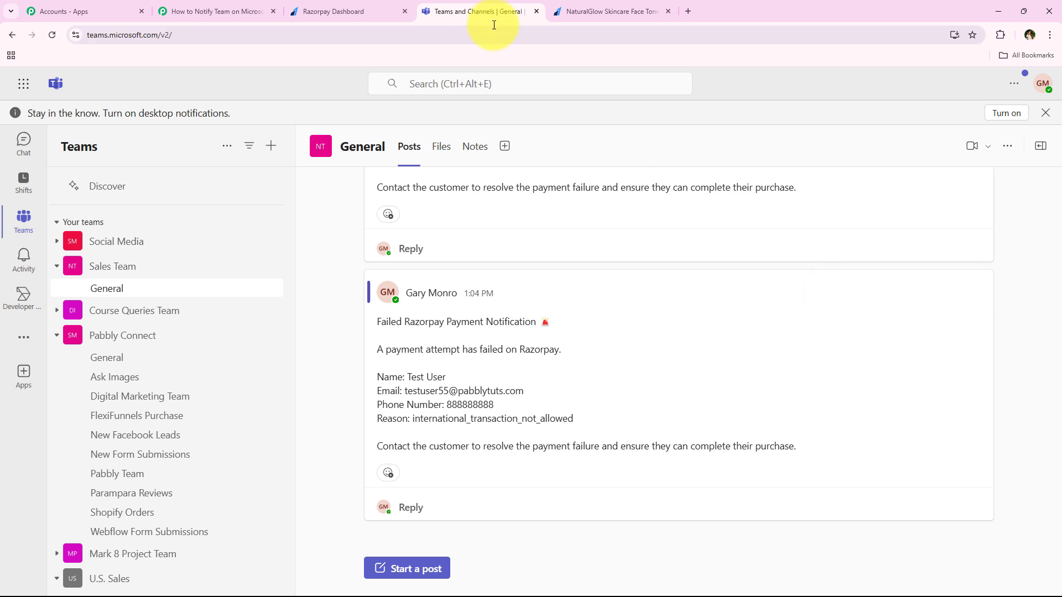
left_click(608, 11)
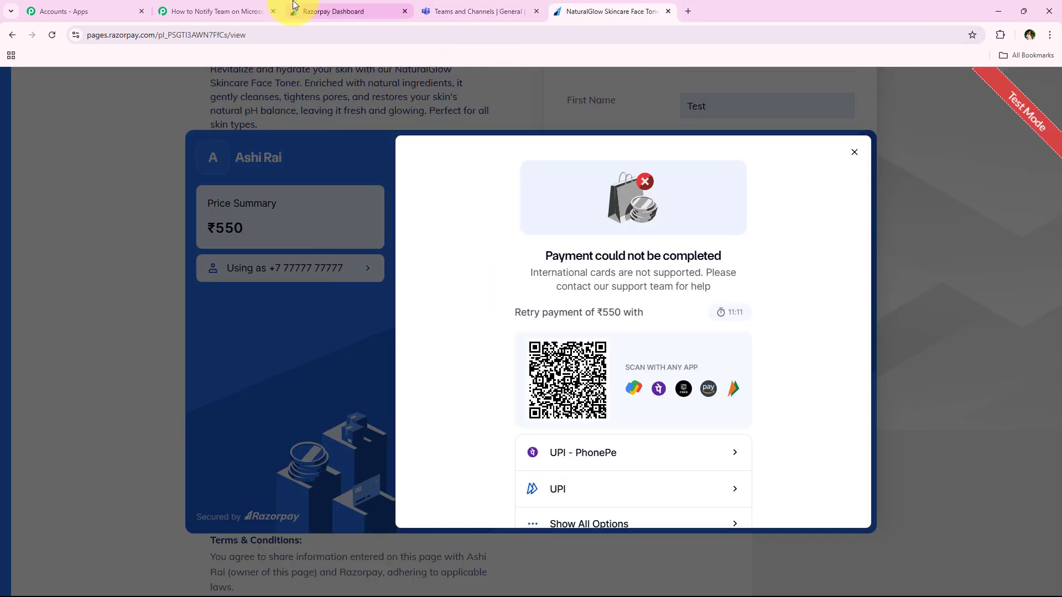
left_click(219, 11)
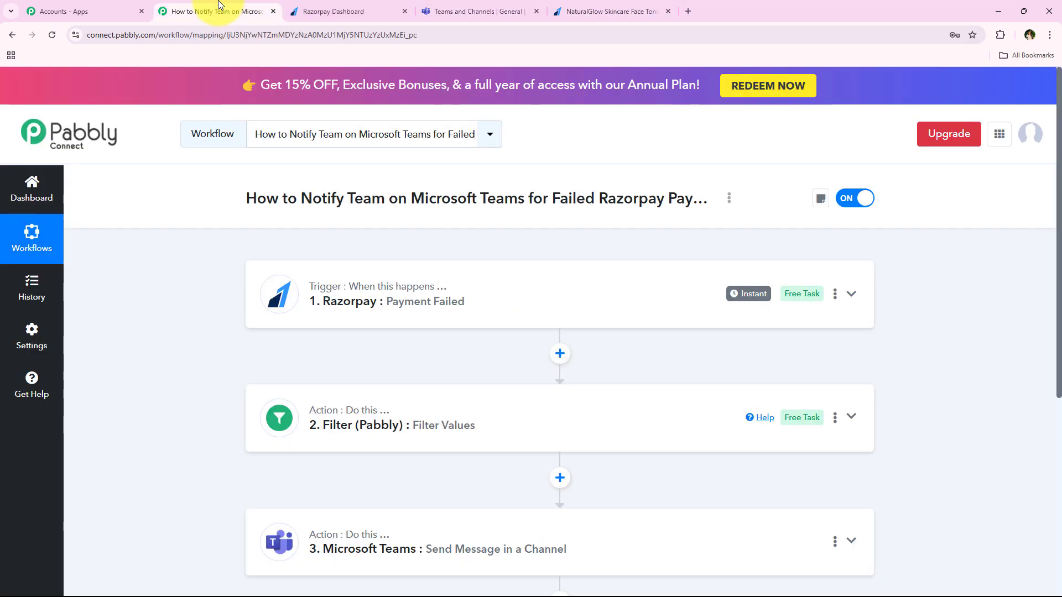
middle_click(201, 380)
middle_click(201, 410)
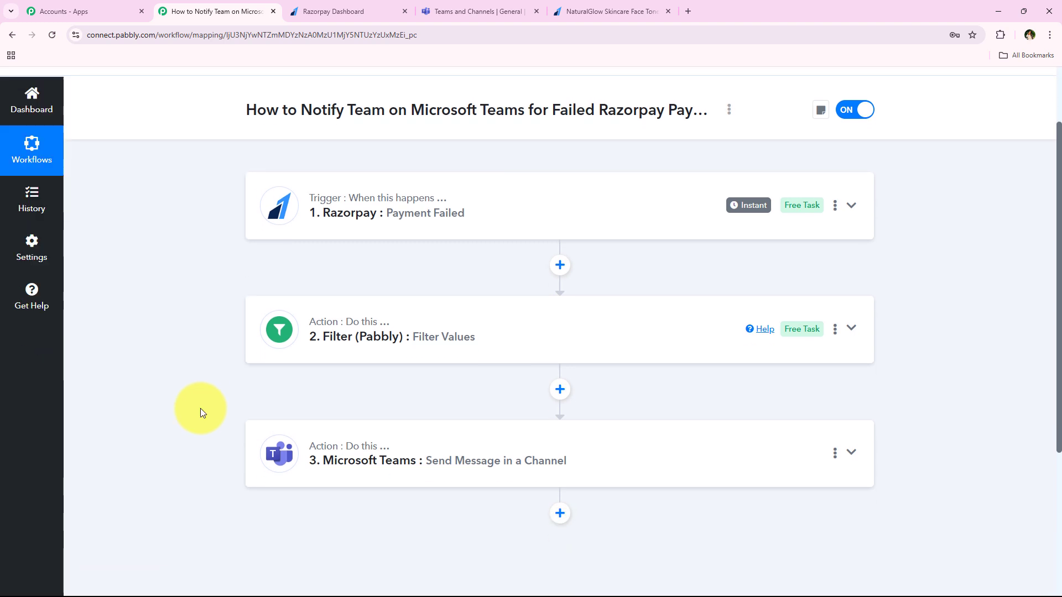